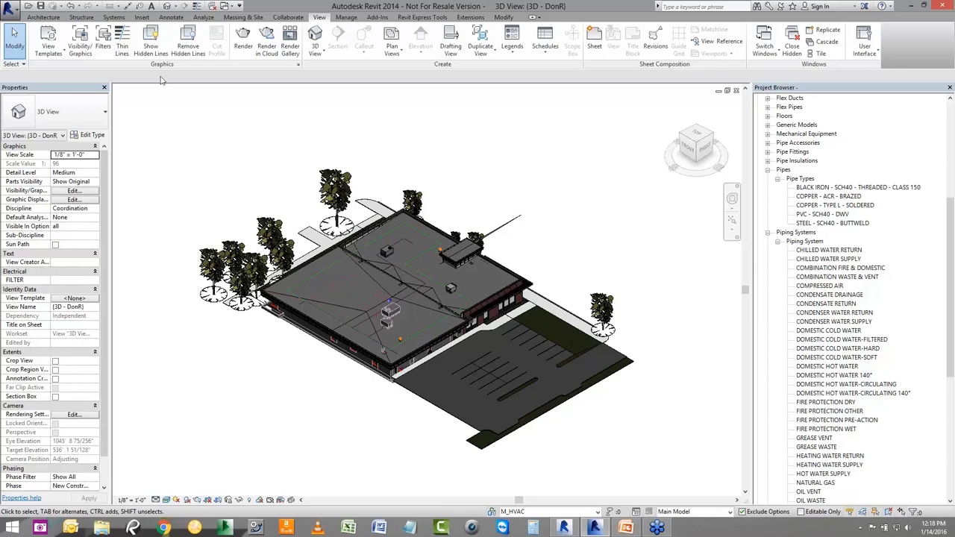
- Review the pipe, pipe fitting and pipe accessory subcategories and the applied filters in the 3D view's visibility/graphic overrides
click(81, 44)
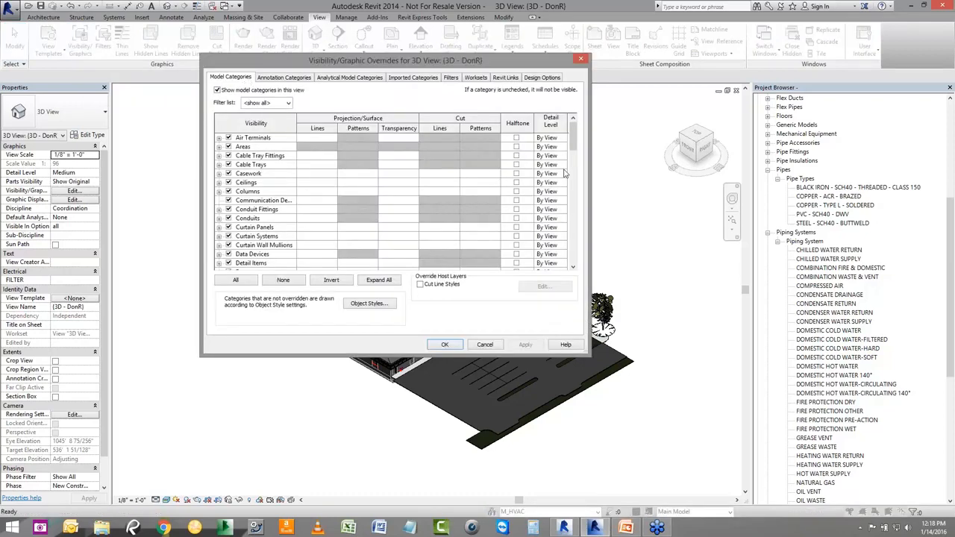
drag(575, 136, 575, 199)
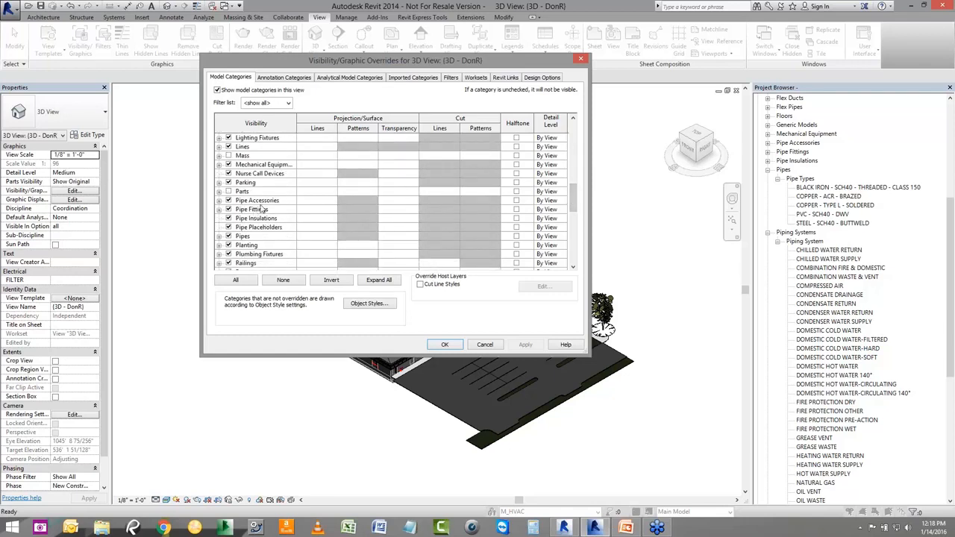
click(219, 237)
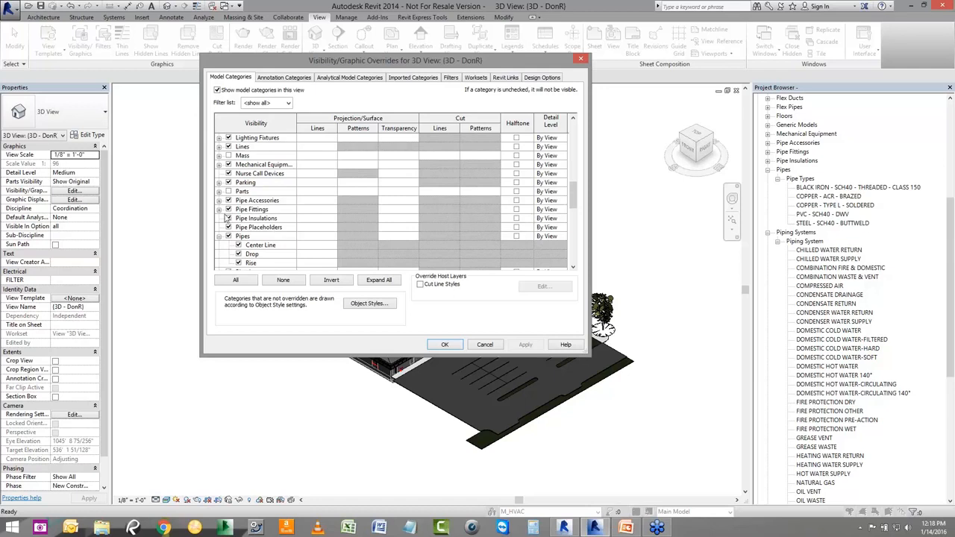
click(219, 210)
click(218, 200)
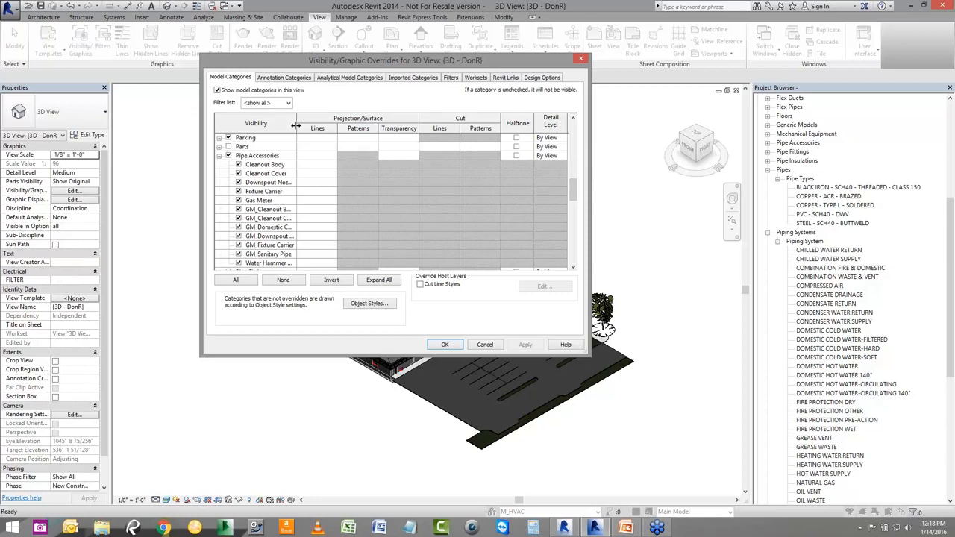
drag(296, 125, 337, 125)
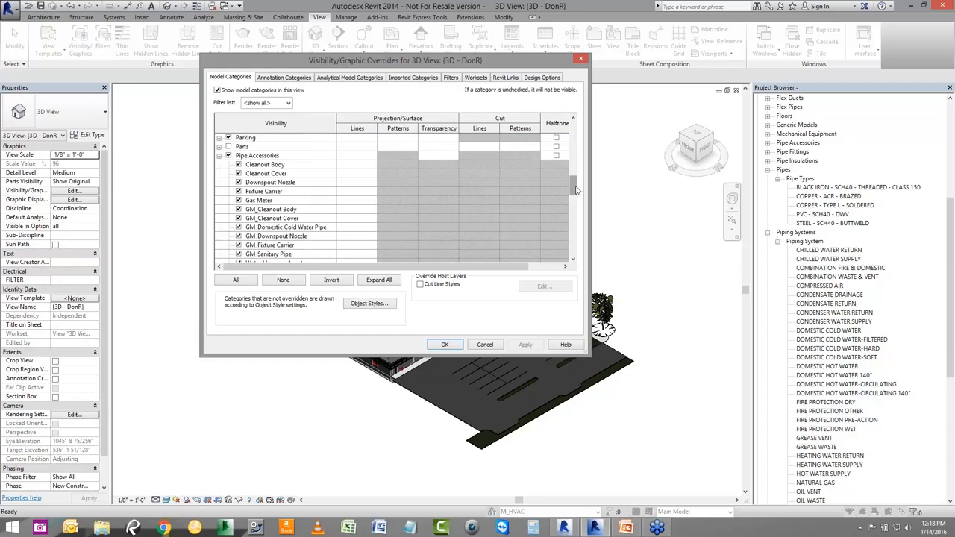
drag(573, 190, 572, 205)
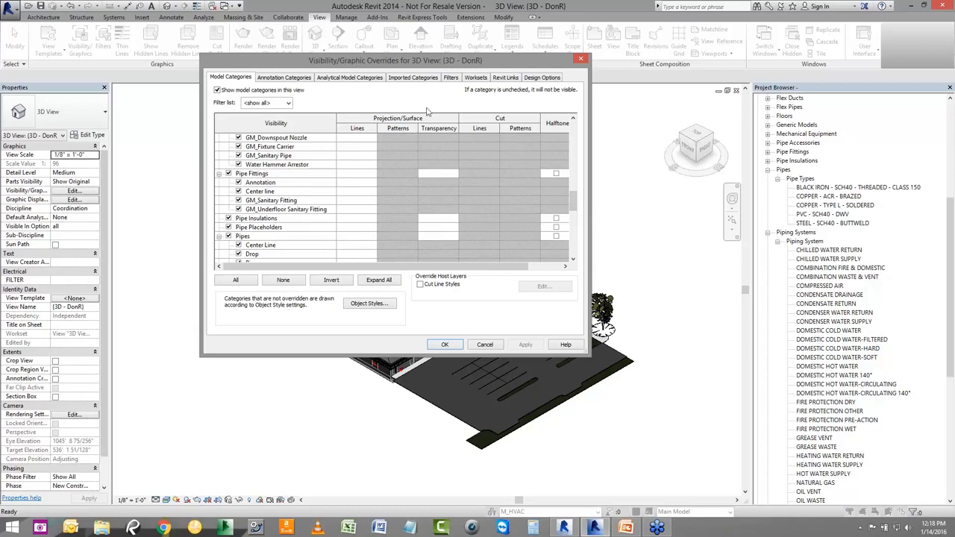
click(450, 78)
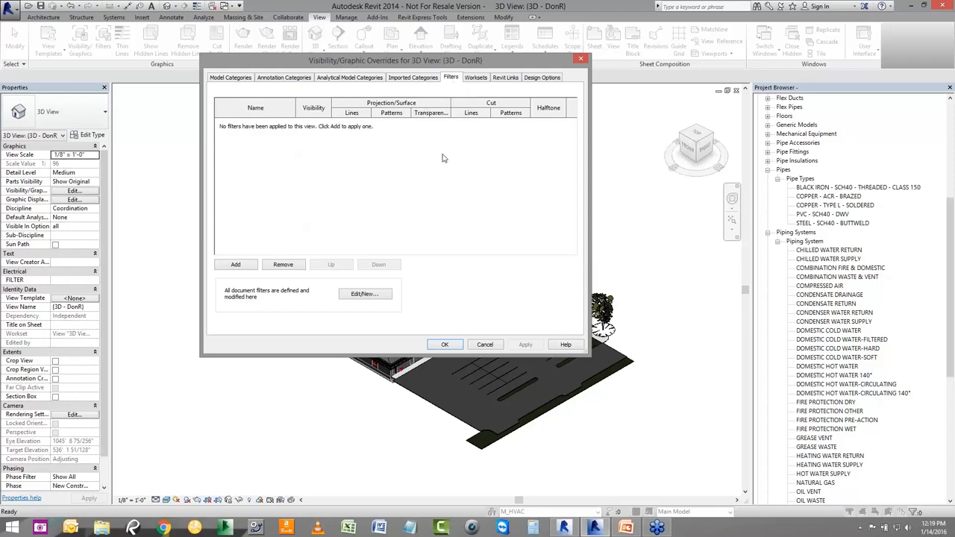
click(486, 345)
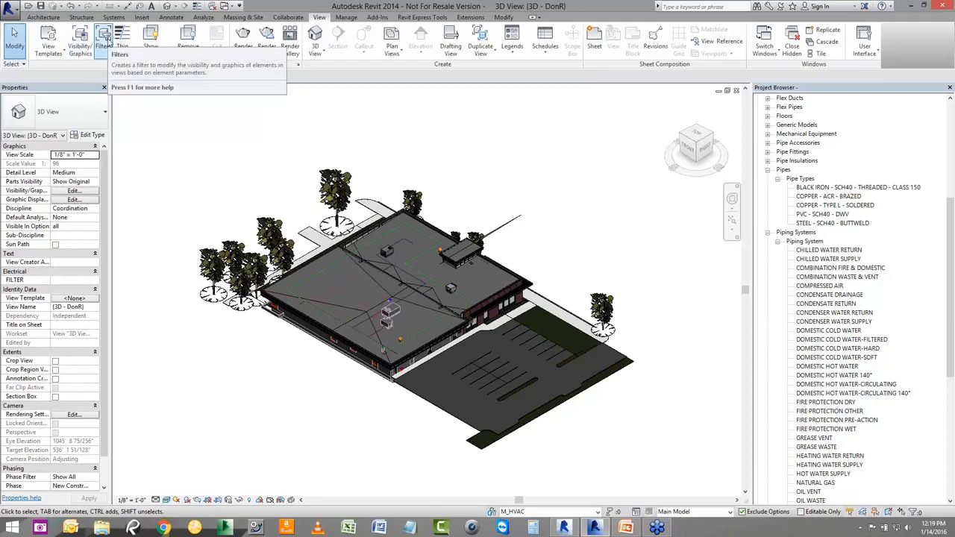
- Examine the rules of the existing duct size and mechanical equipment system classification filters in the project's view filters
click(105, 42)
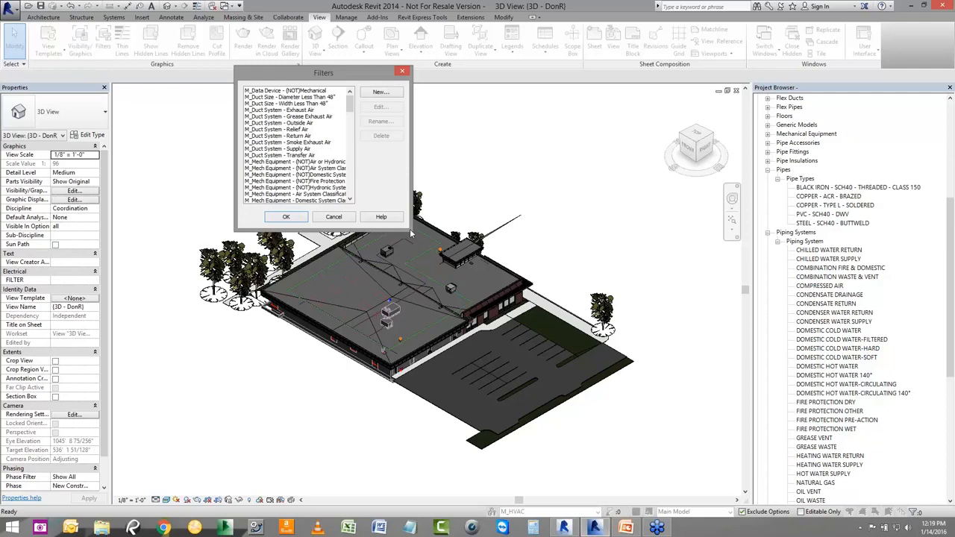
mouse_move(349, 108)
mouse_down()
mouse_move(363, 174)
mouse_move(356, 194)
mouse_move(353, 103)
mouse_up()
click(271, 98)
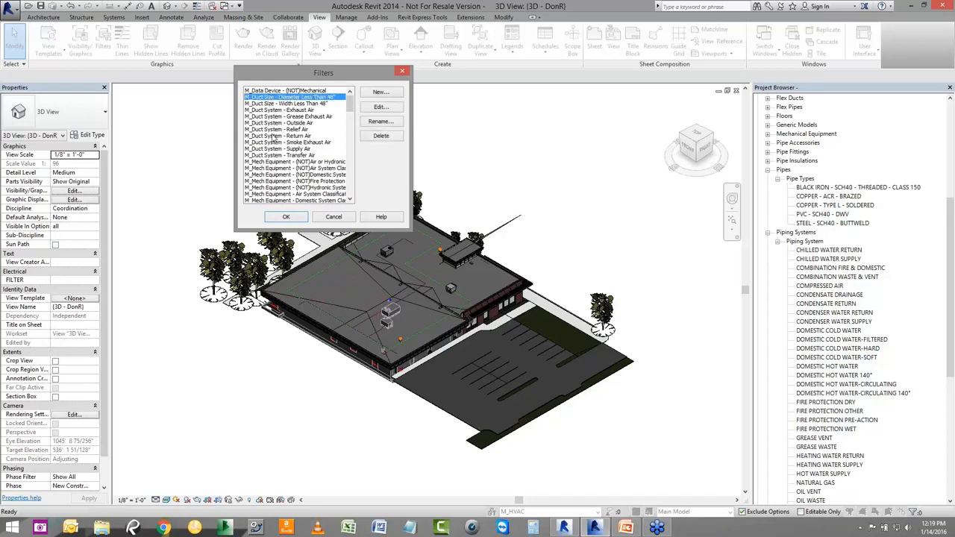
click(379, 108)
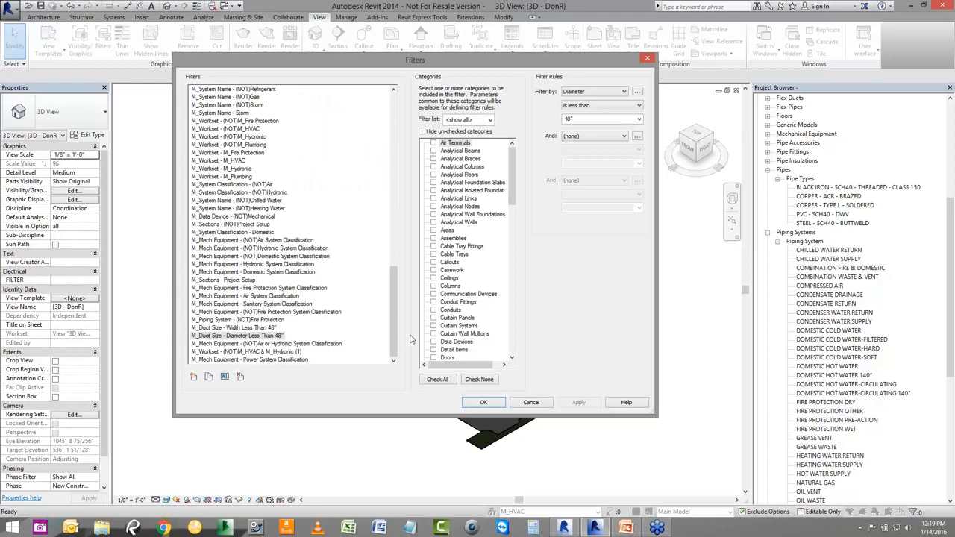
click(230, 329)
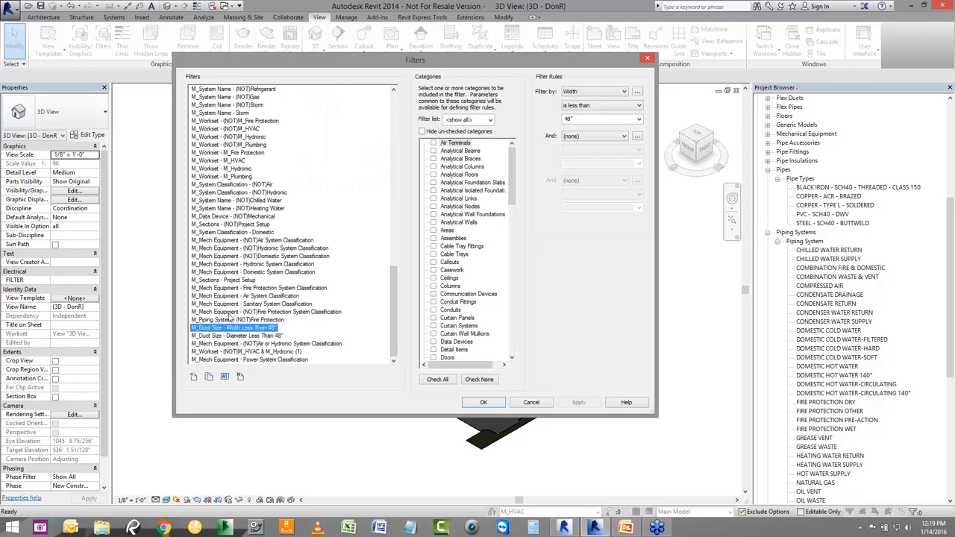
click(229, 313)
click(229, 304)
click(229, 296)
click(229, 288)
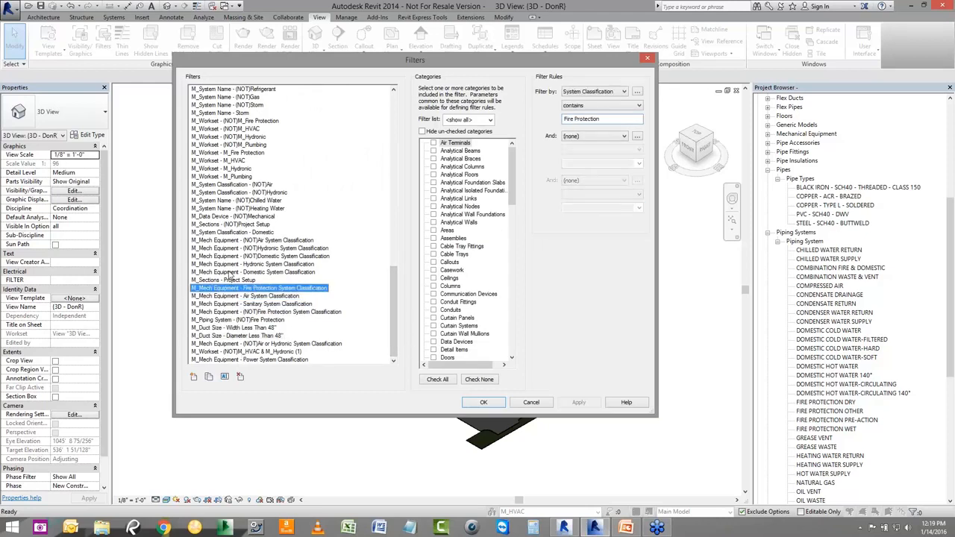
click(229, 272)
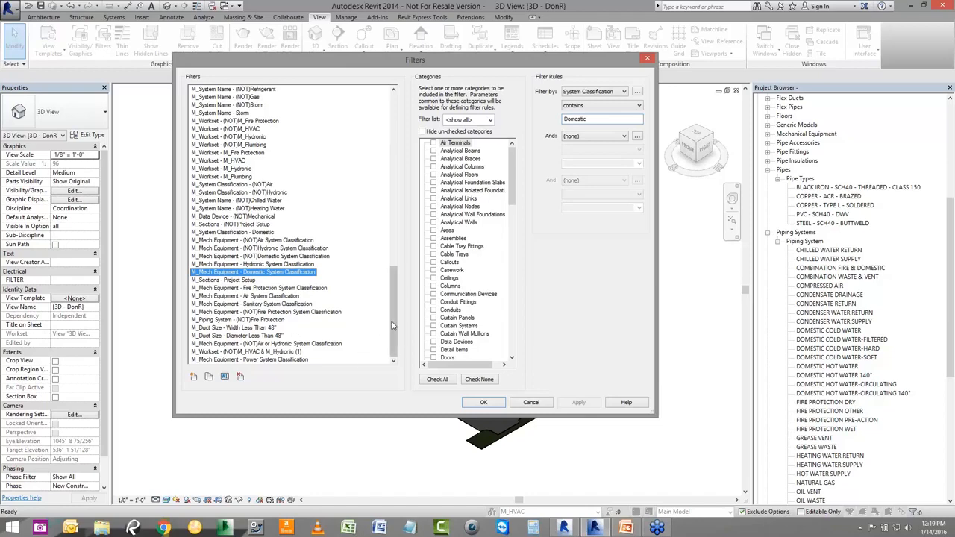
- Inspect the categories and filter rule of the M_Piping System - Compressed Air filter, leaving it unmodified
drag(394, 326, 392, 134)
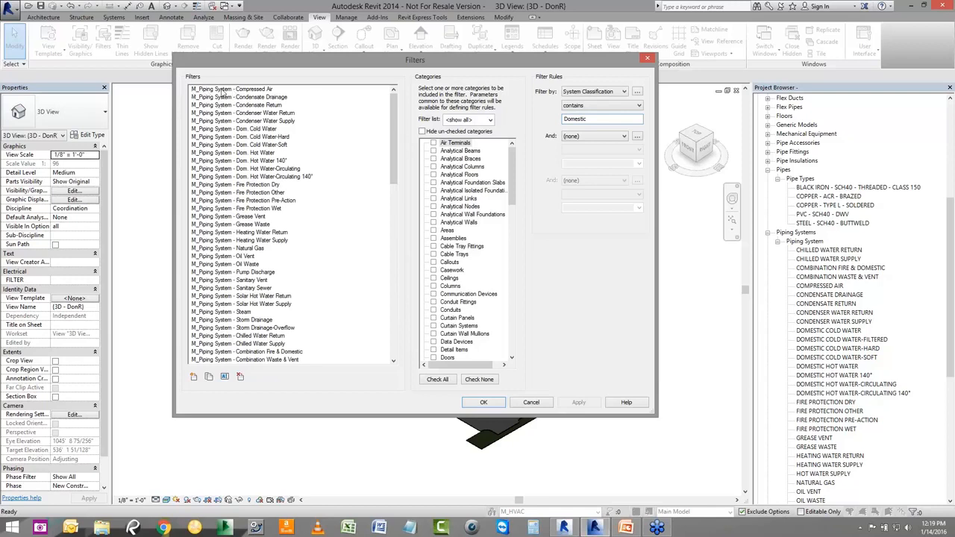
click(249, 89)
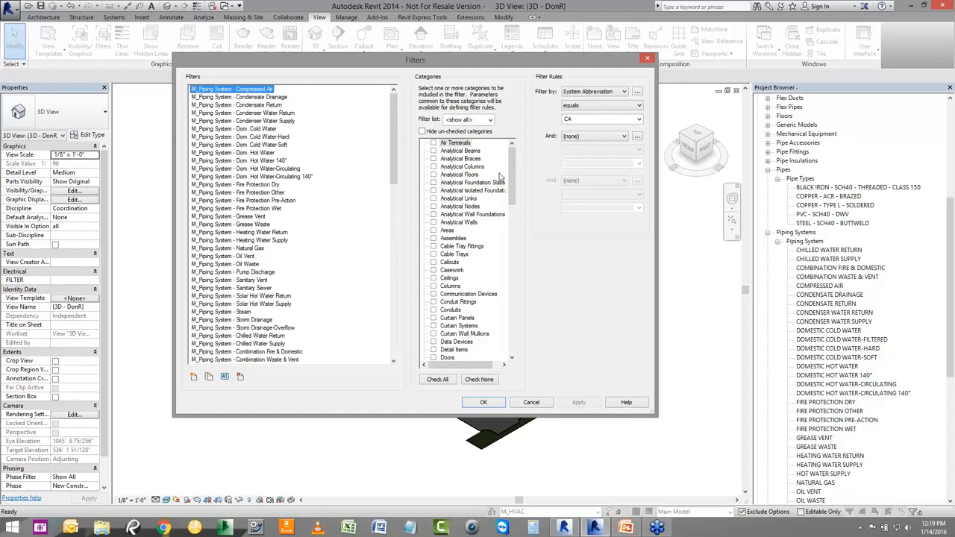
drag(512, 159, 514, 241)
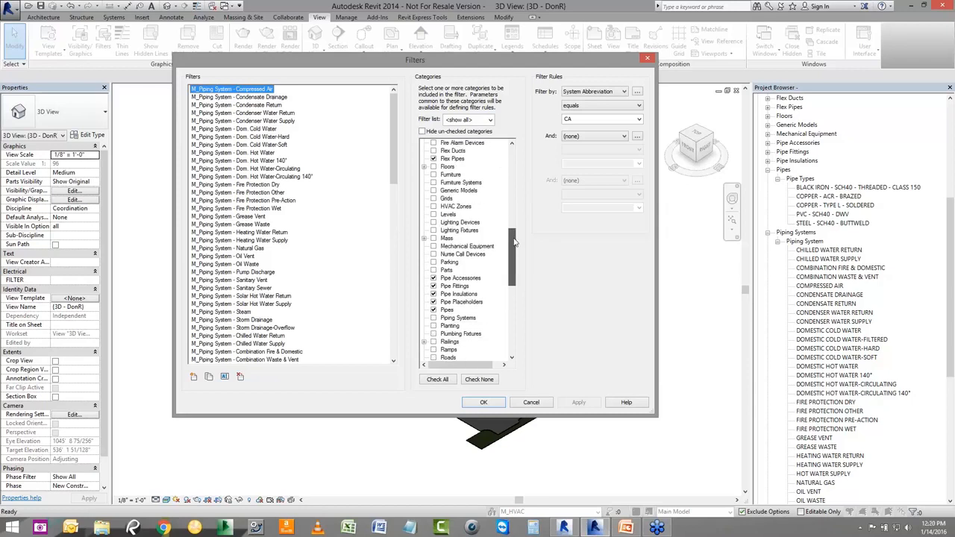
drag(514, 242, 523, 160)
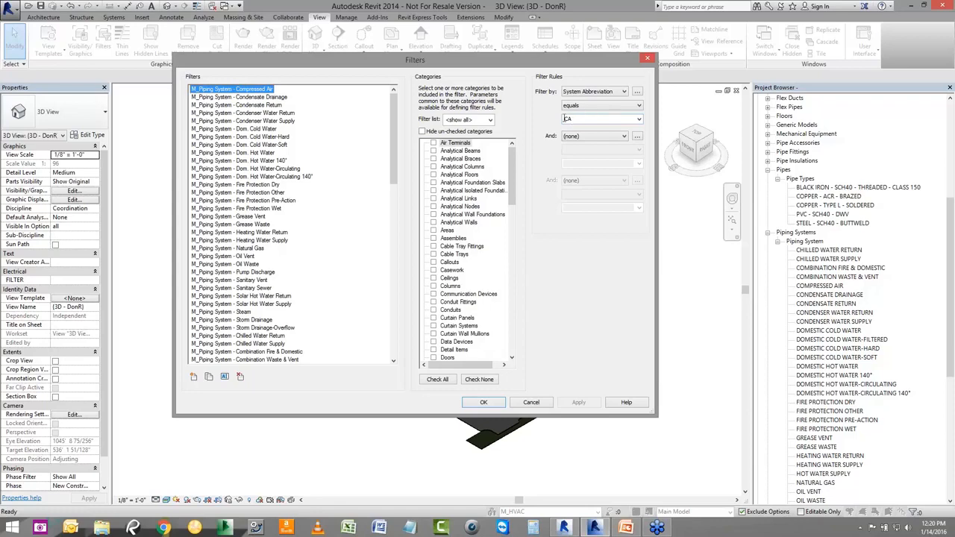
click(648, 58)
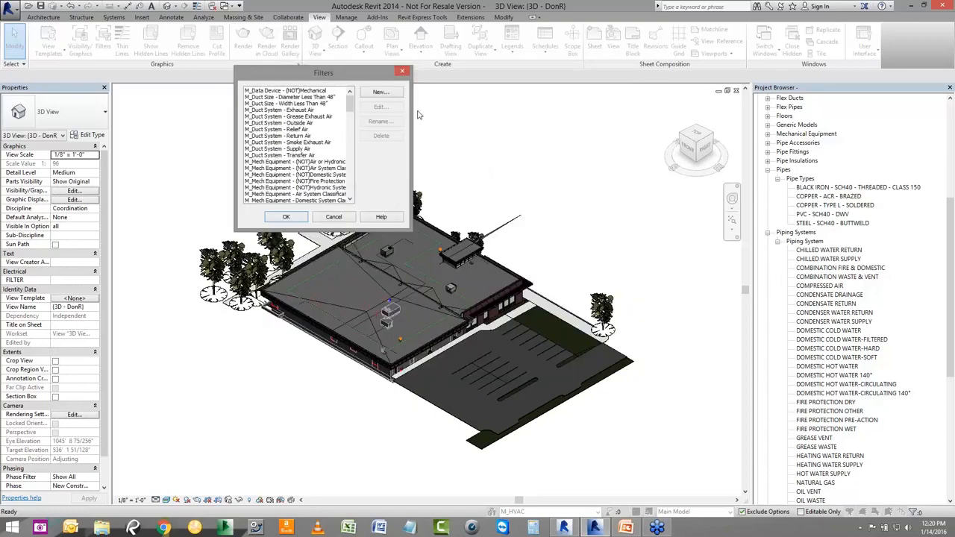
click(403, 72)
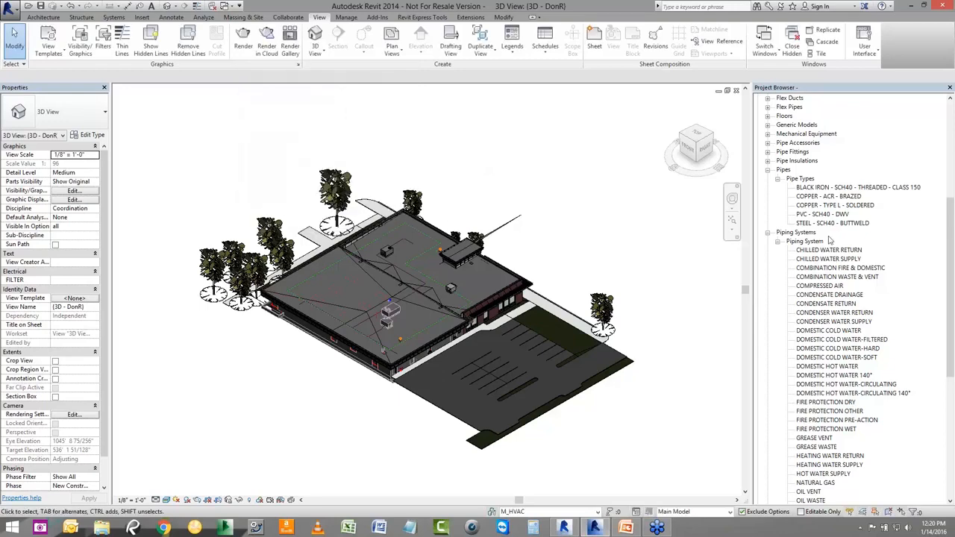
- Check the abbreviation in the type properties of the COMPRESSED AIR piping system
click(819, 289)
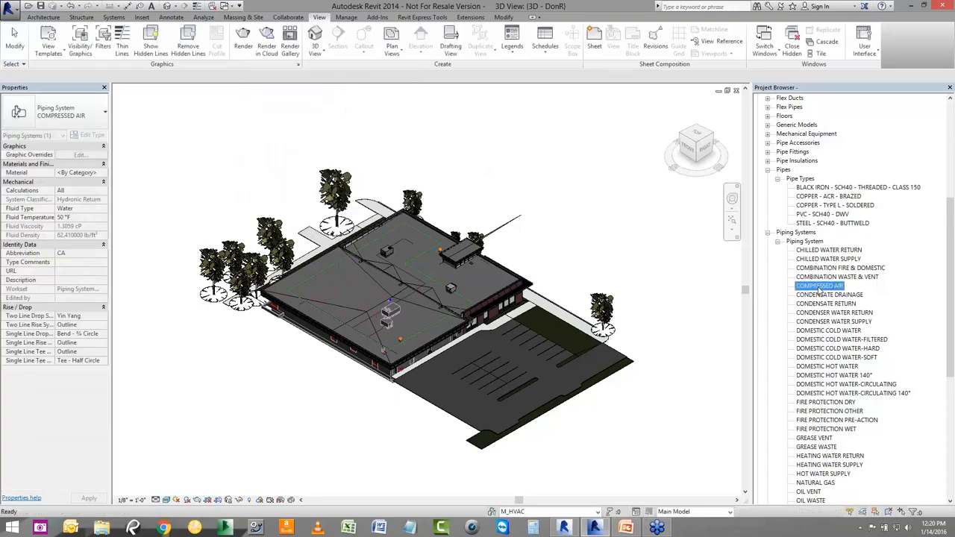
right_click(827, 288)
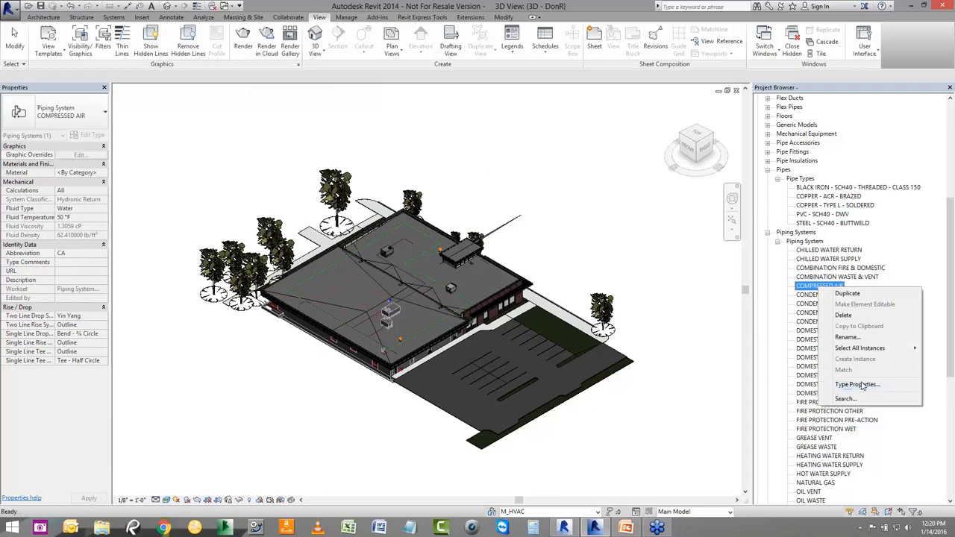
click(858, 385)
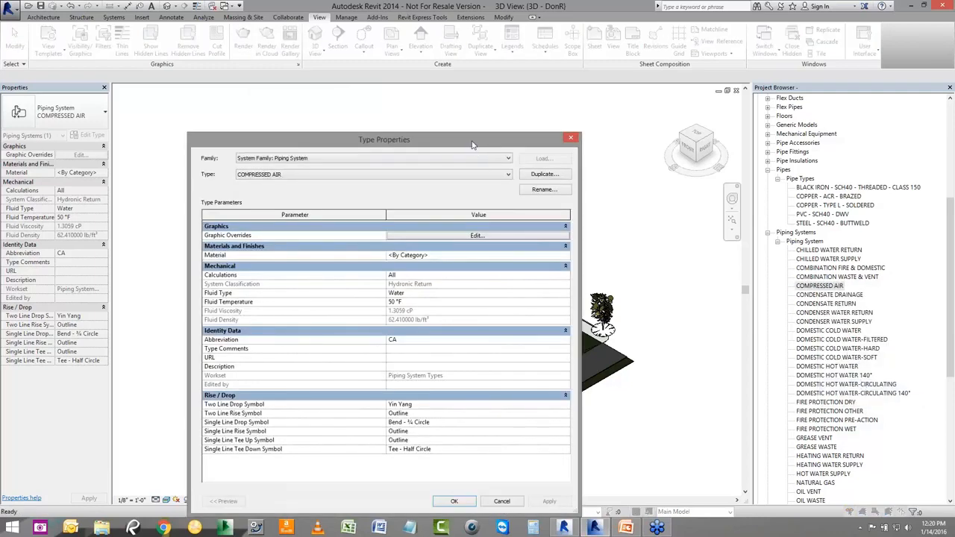
drag(472, 144, 441, 32)
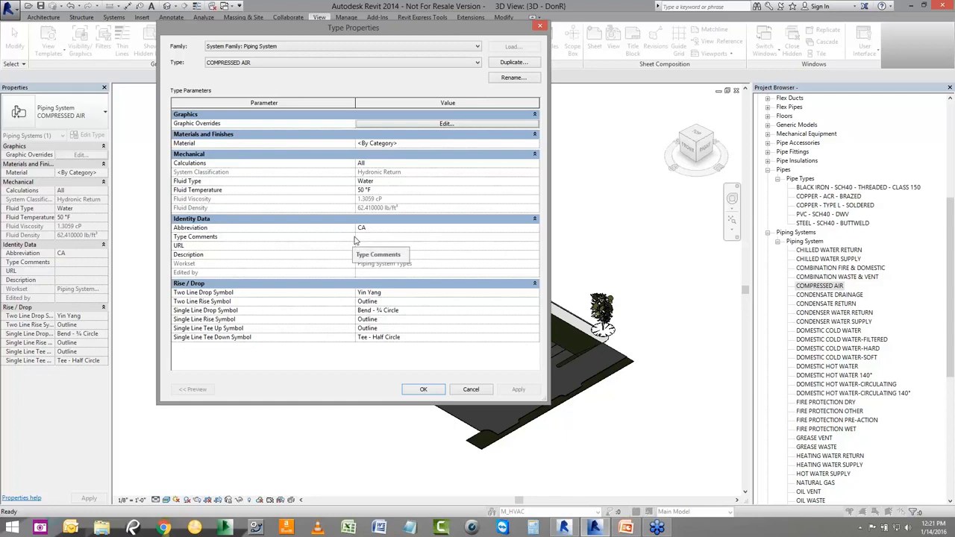
click(425, 391)
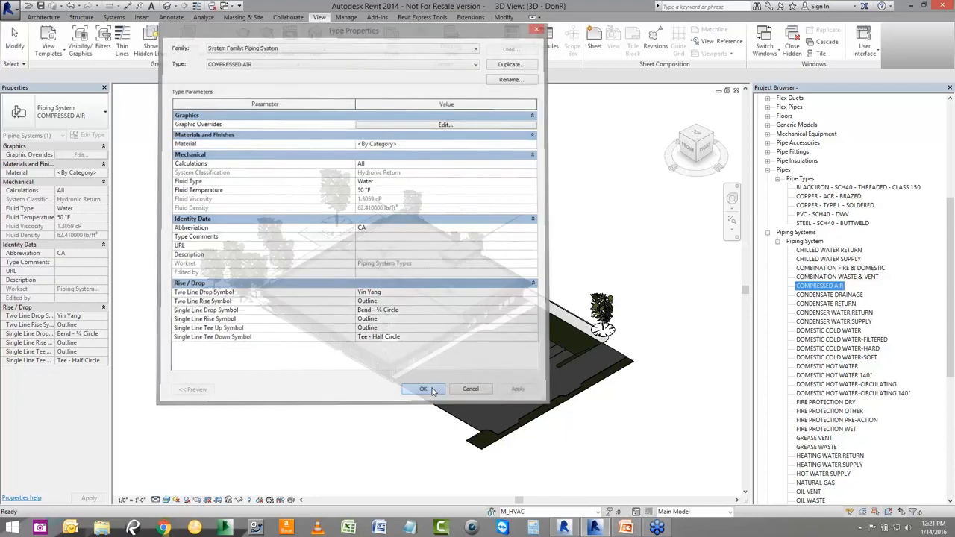
- Duplicate the M_Piping System - Compressed Air view filter
click(107, 44)
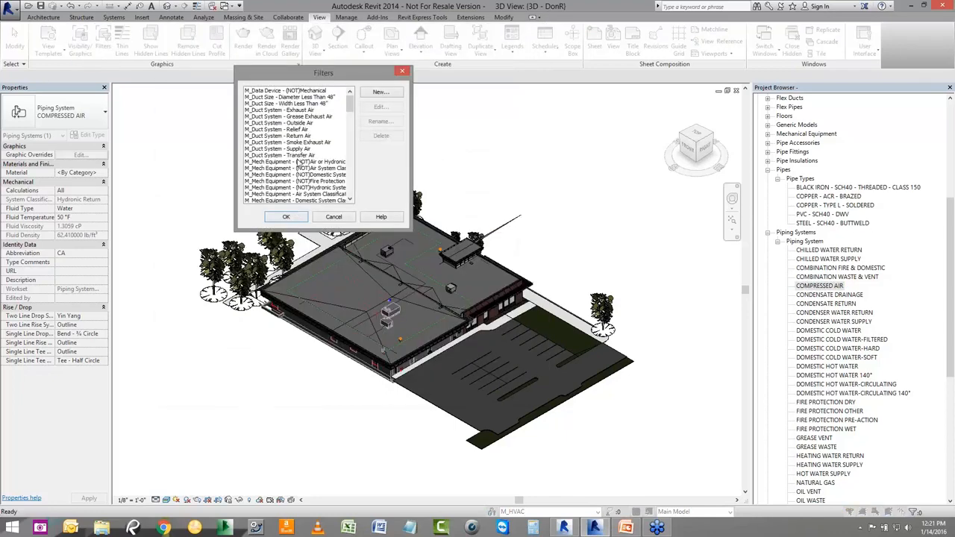
click(296, 149)
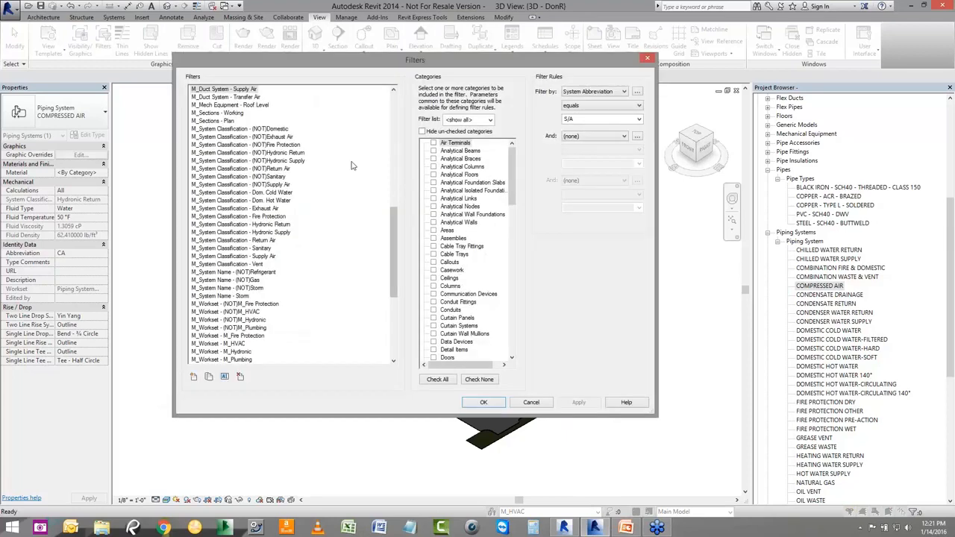
drag(393, 219, 392, 108)
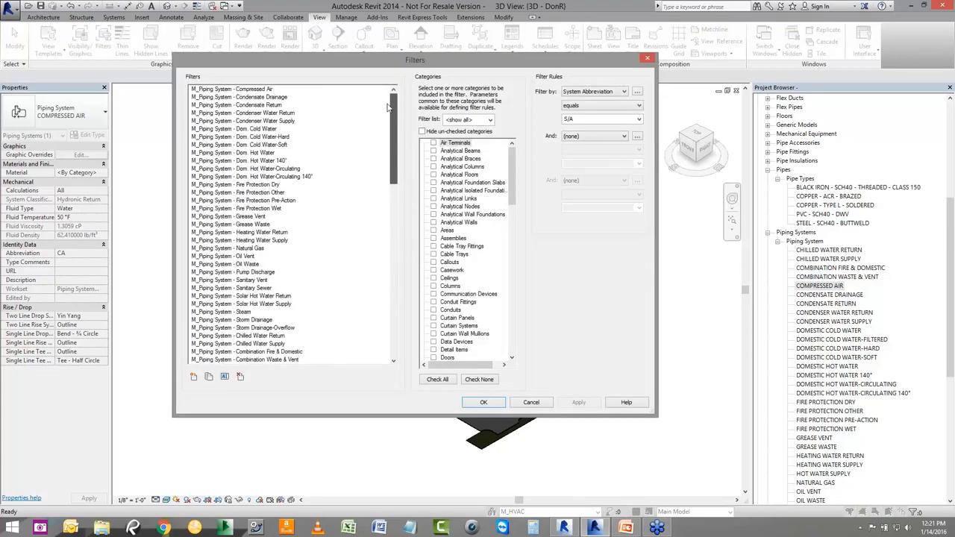
click(231, 89)
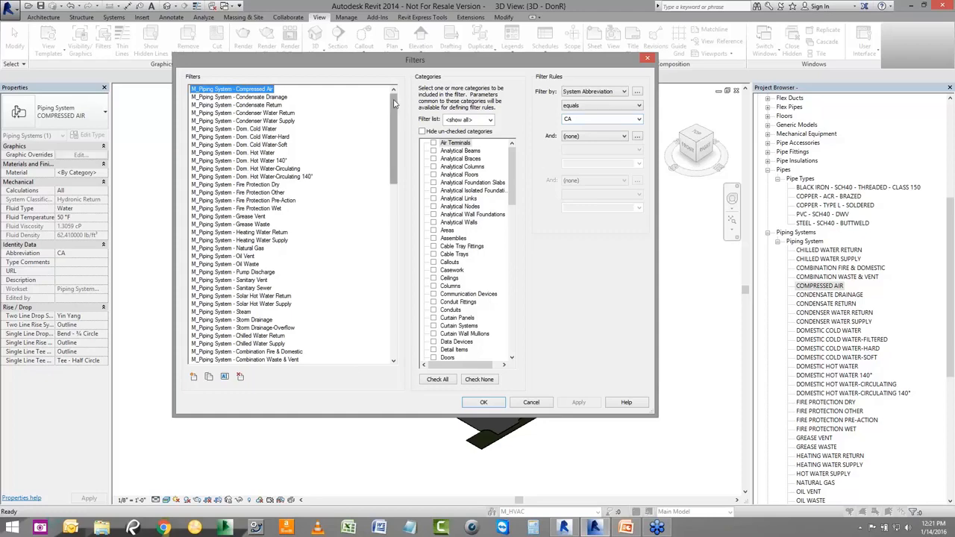
mouse_move(394, 104)
mouse_down()
mouse_move(394, 128)
mouse_move(394, 98)
mouse_up()
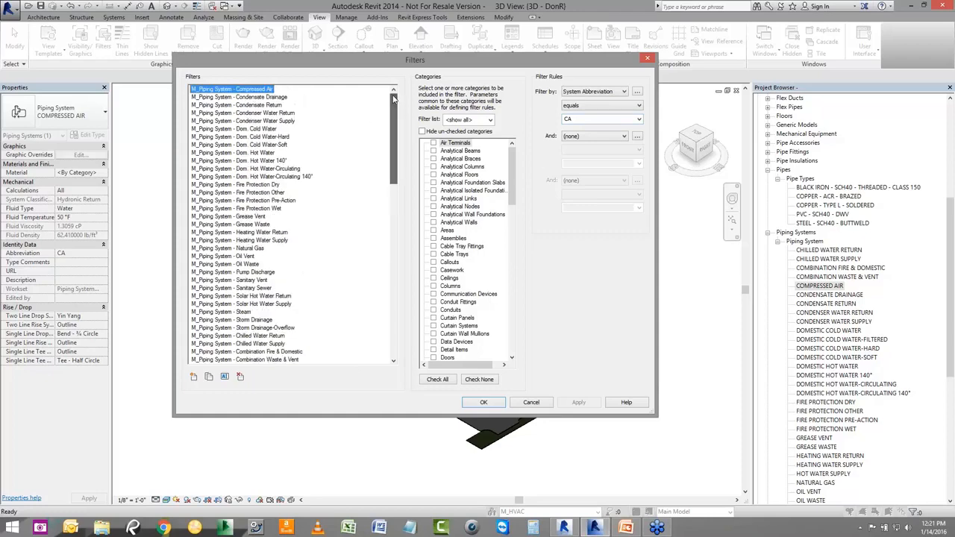
click(209, 379)
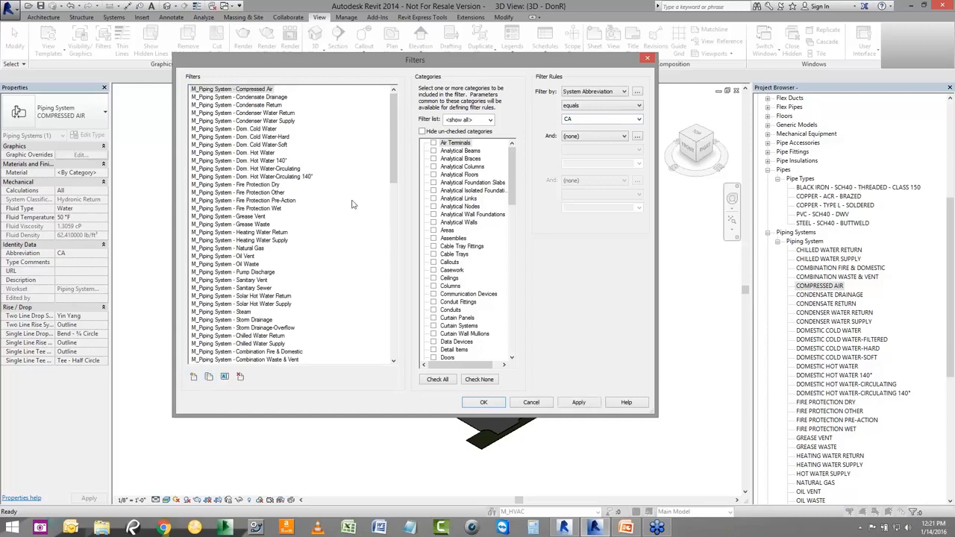
- Rename the duplicated M_Piping System - Compressed Air (1) filter as Webinar Filter
drag(396, 106, 396, 304)
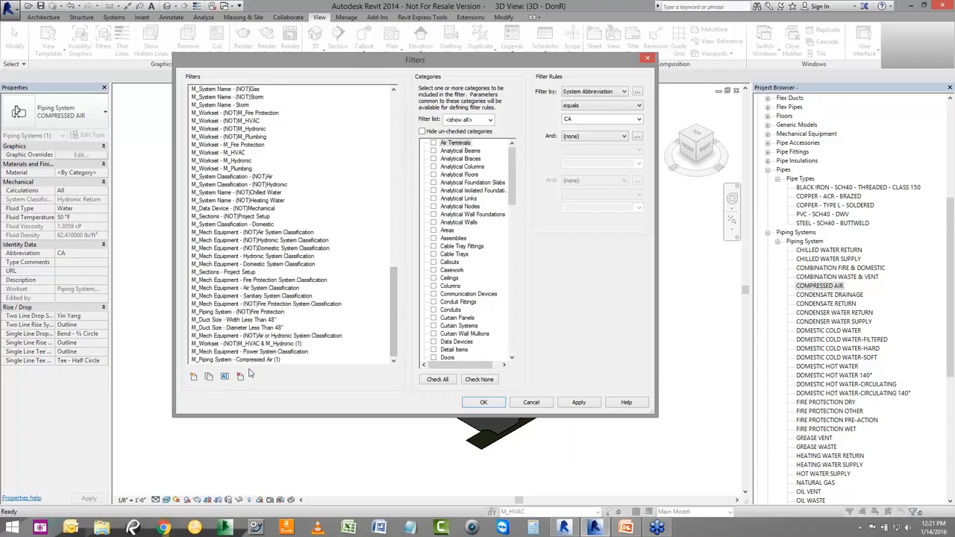
click(254, 360)
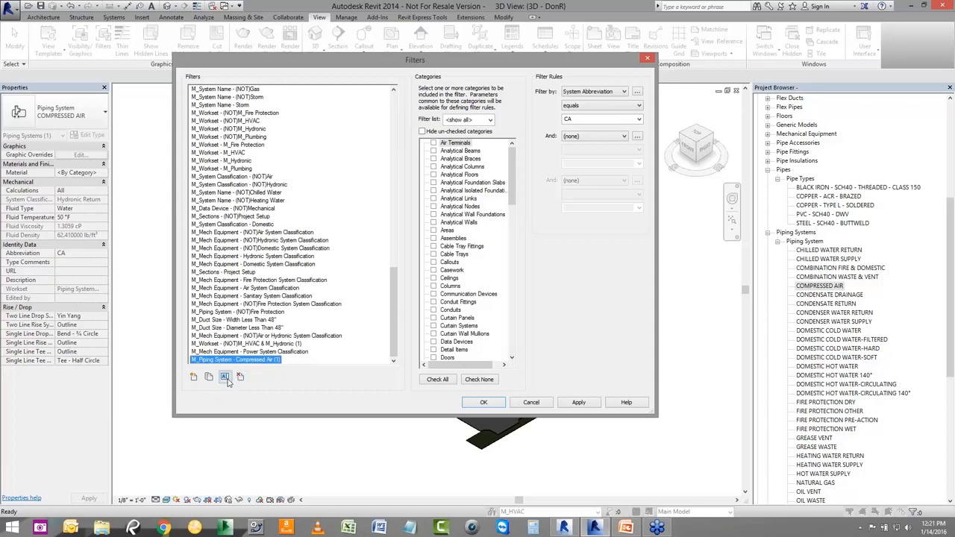
click(225, 376)
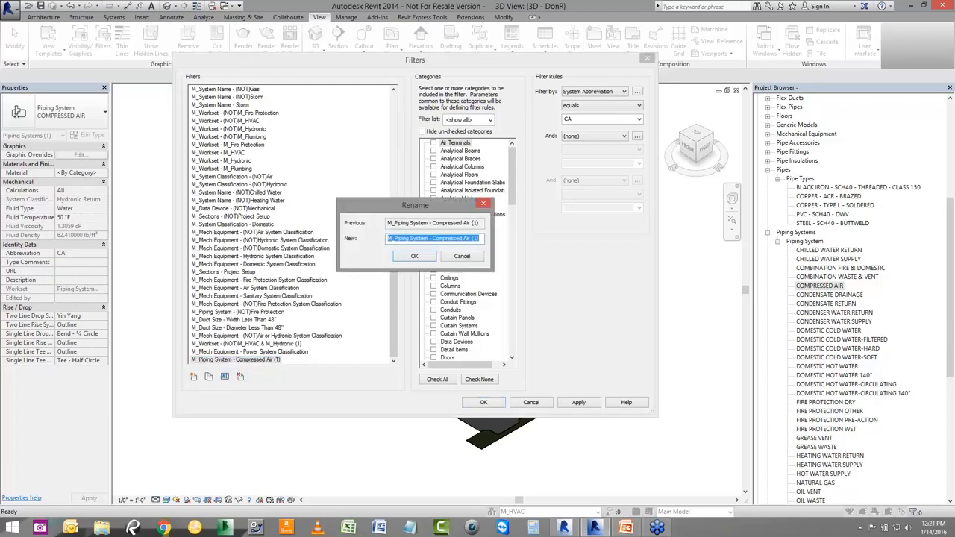
text(Web)
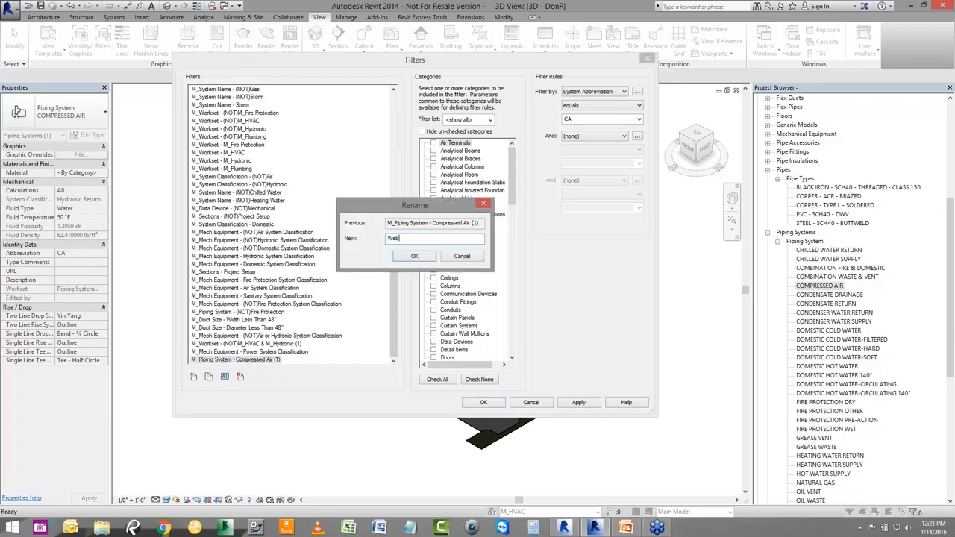
text(inar FIlter)
click(428, 258)
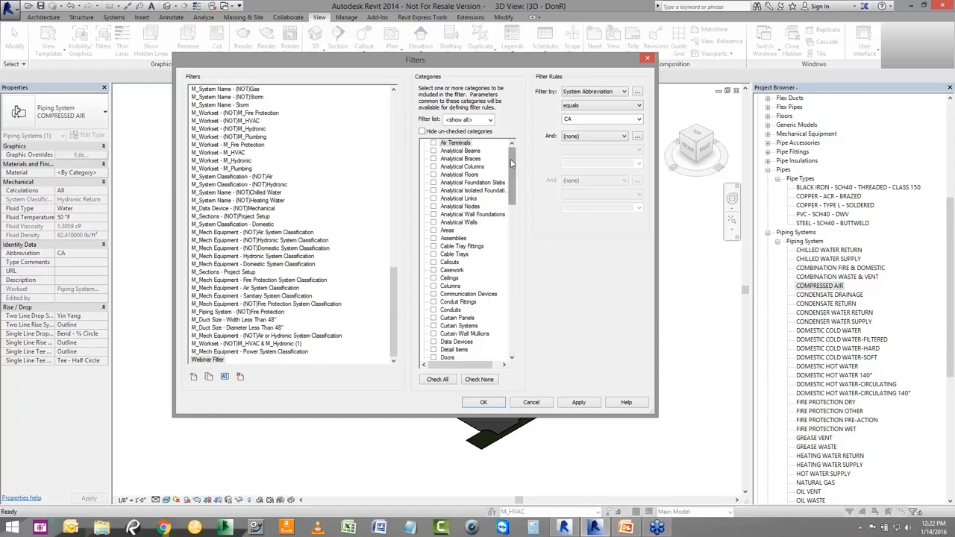
- Check which additional project parameters are available for the Webinar Filter's rule, without adding or modifying any
mouse_move(511, 163)
mouse_down()
mouse_move(513, 331)
mouse_move(522, 165)
mouse_up()
click(626, 92)
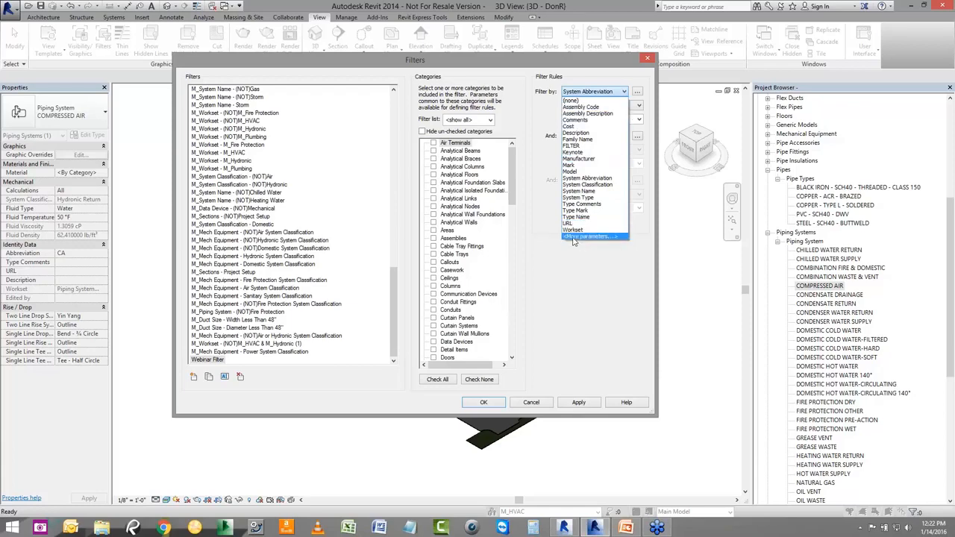
click(602, 236)
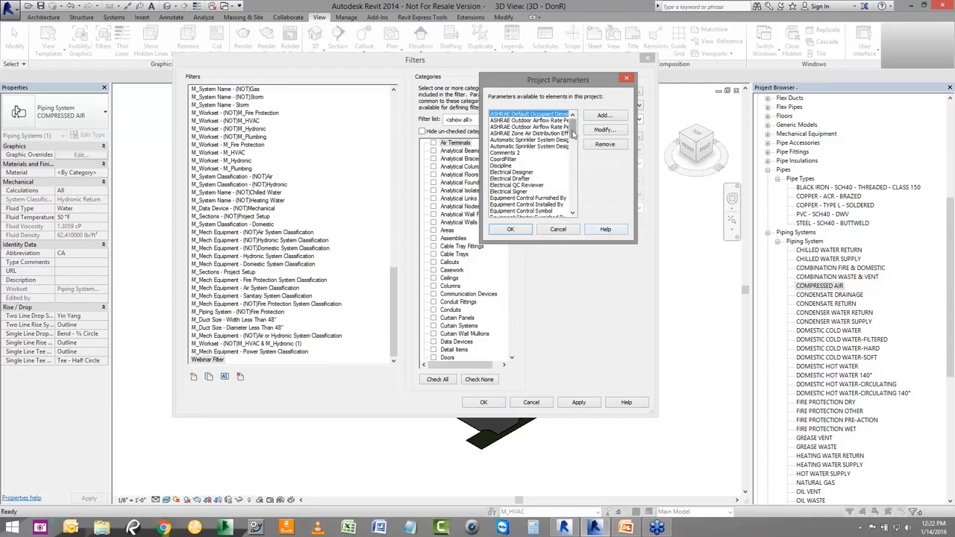
mouse_move(573, 133)
mouse_down()
mouse_move(577, 208)
mouse_move(573, 121)
mouse_up()
click(558, 230)
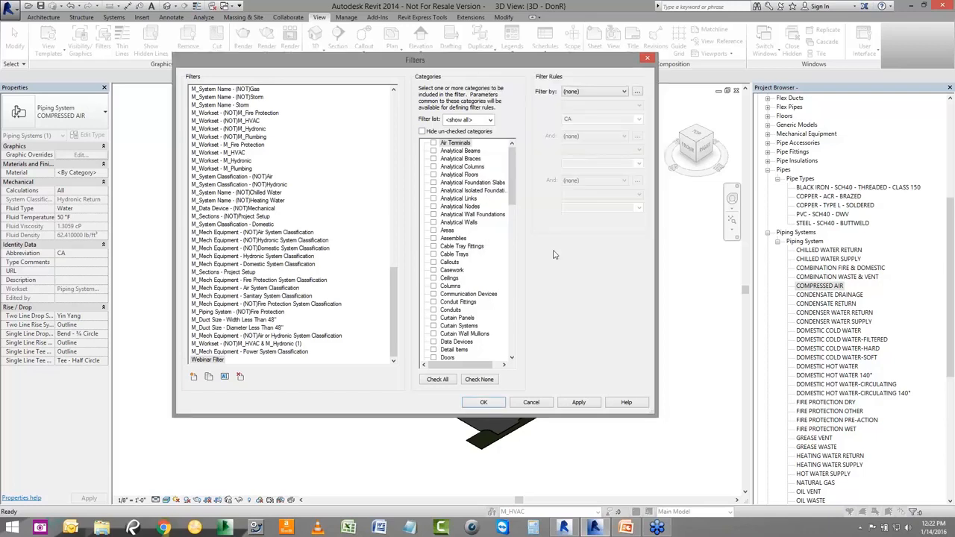
- Set the Webinar Filter's rule to System Abbreviation equals WF, apply it and close the filter settings
click(623, 93)
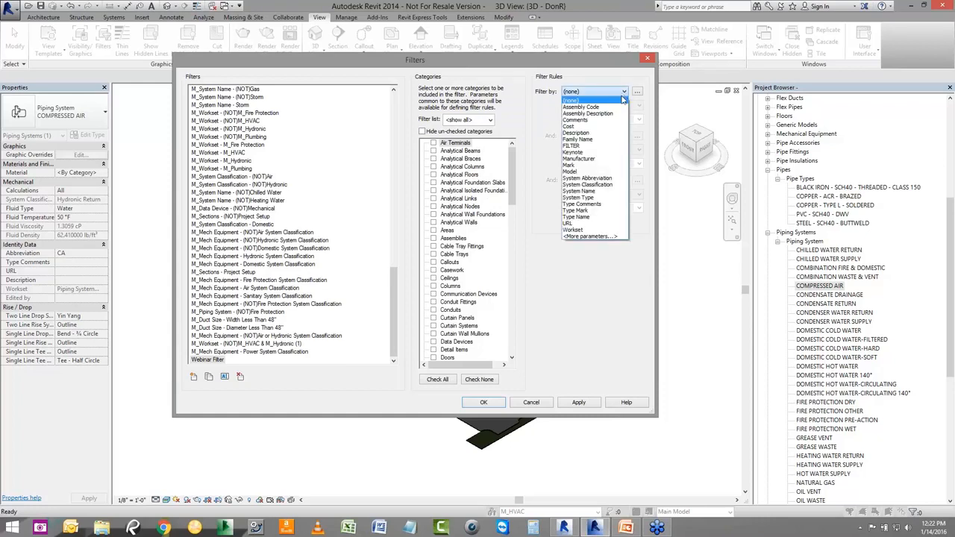
click(613, 178)
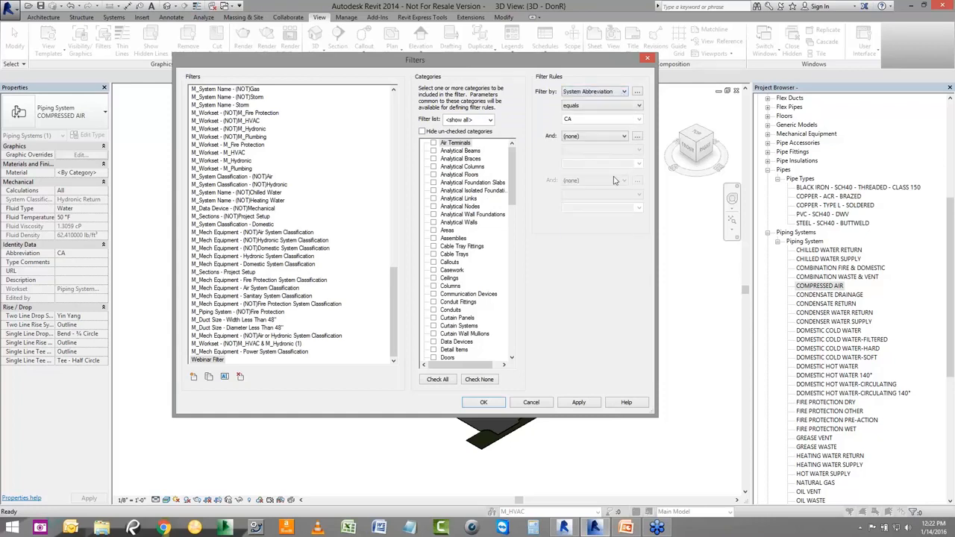
double_click(577, 118)
text(WF)
click(578, 403)
click(484, 403)
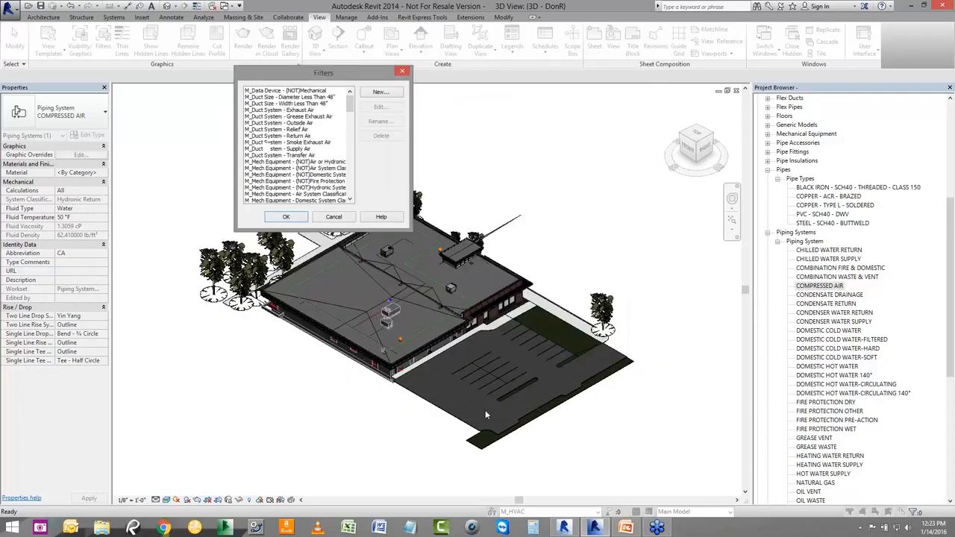
click(333, 216)
- Review the view templates available to the 3D view for each view type, returning the list to 3D Views, Walkthroughs
click(549, 224)
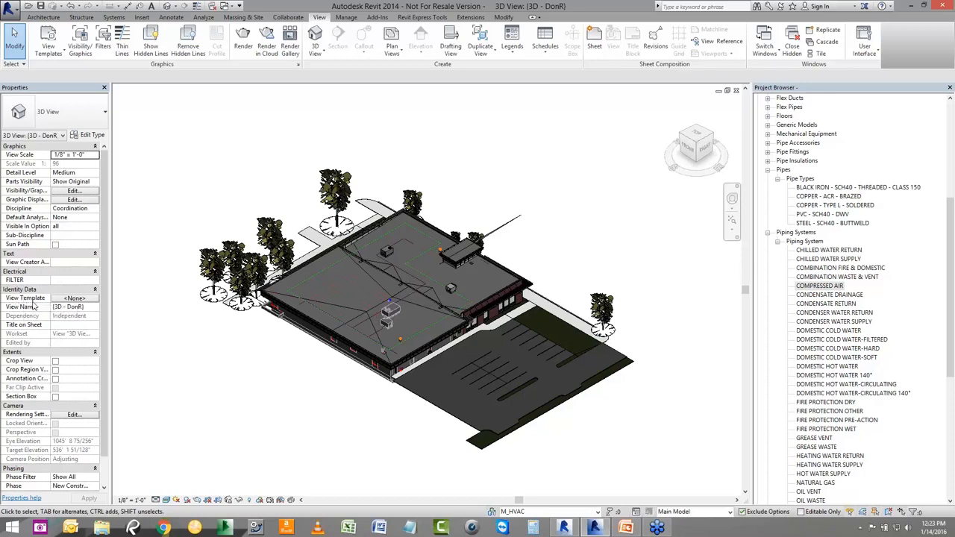
click(75, 298)
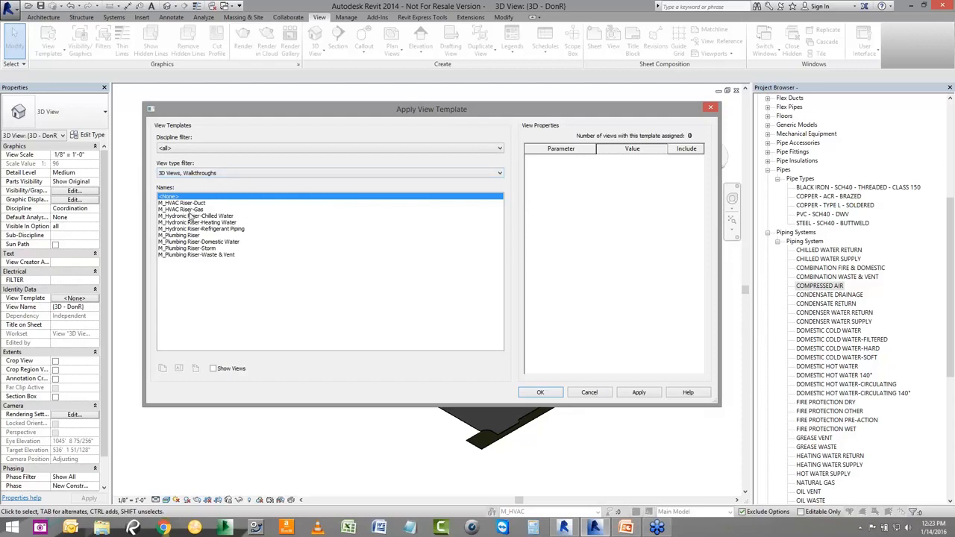
click(487, 173)
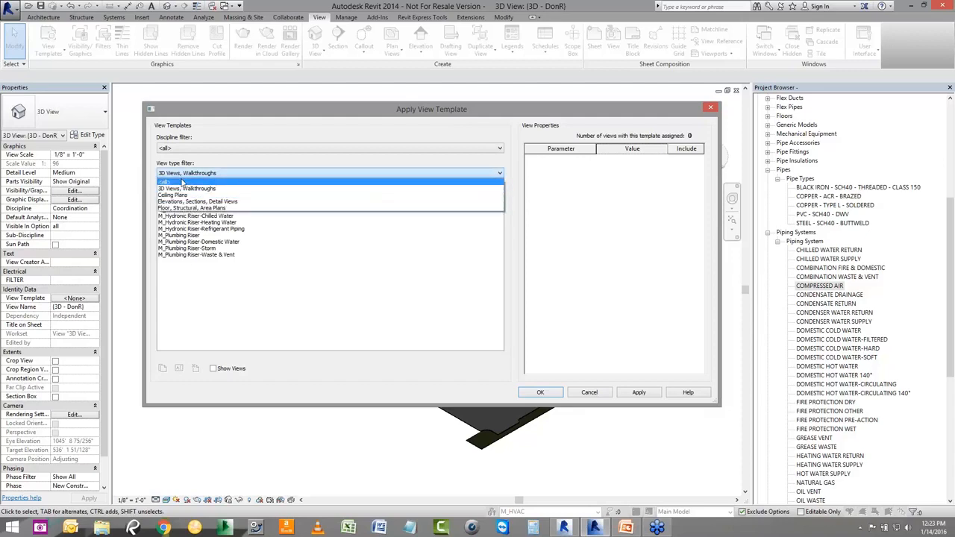
click(180, 182)
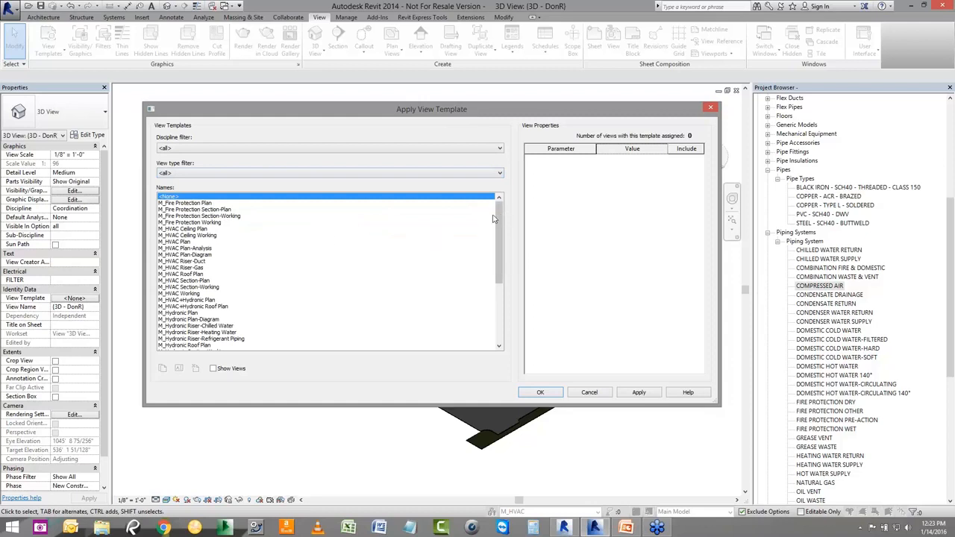
mouse_move(498, 247)
mouse_down()
mouse_move(497, 301)
mouse_move(497, 240)
mouse_up()
click(500, 173)
click(186, 189)
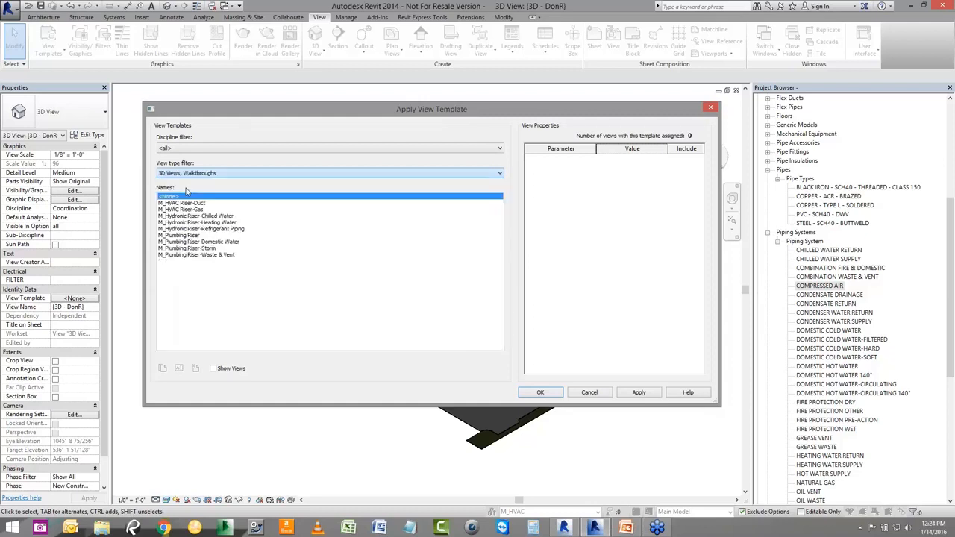
click(499, 173)
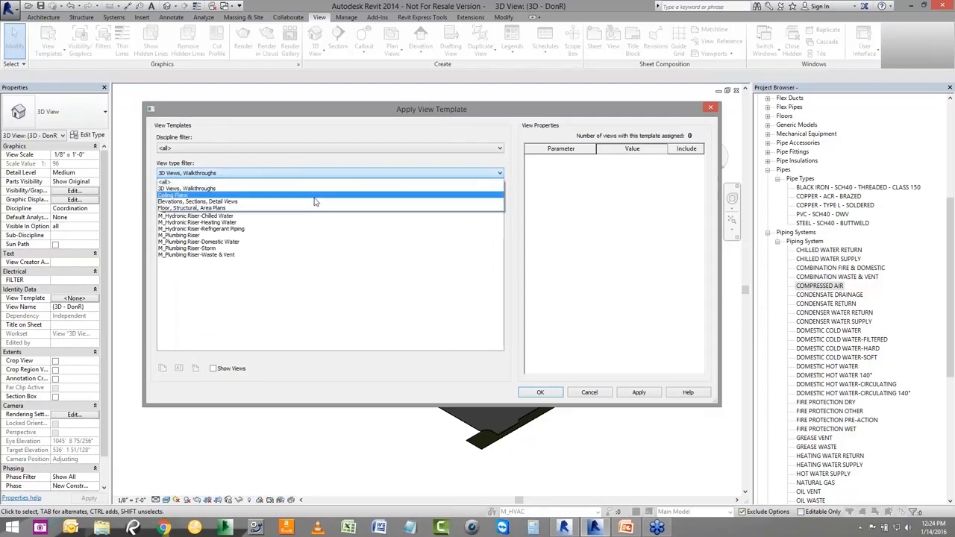
click(224, 203)
click(500, 173)
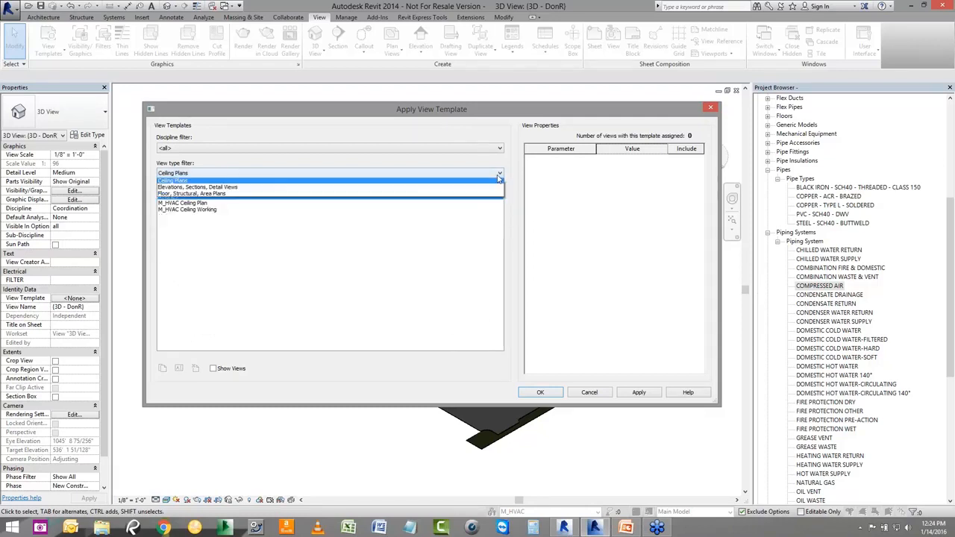
click(273, 201)
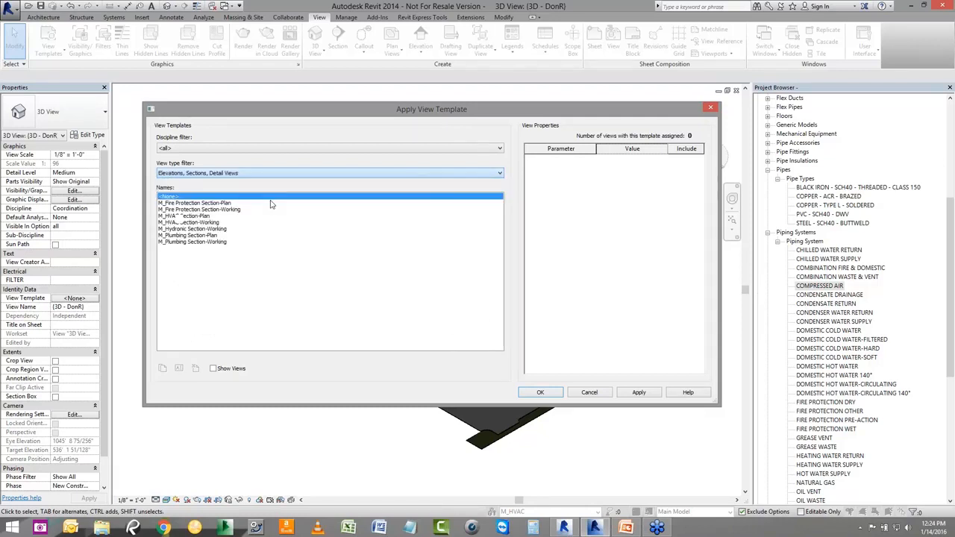
click(499, 174)
click(356, 212)
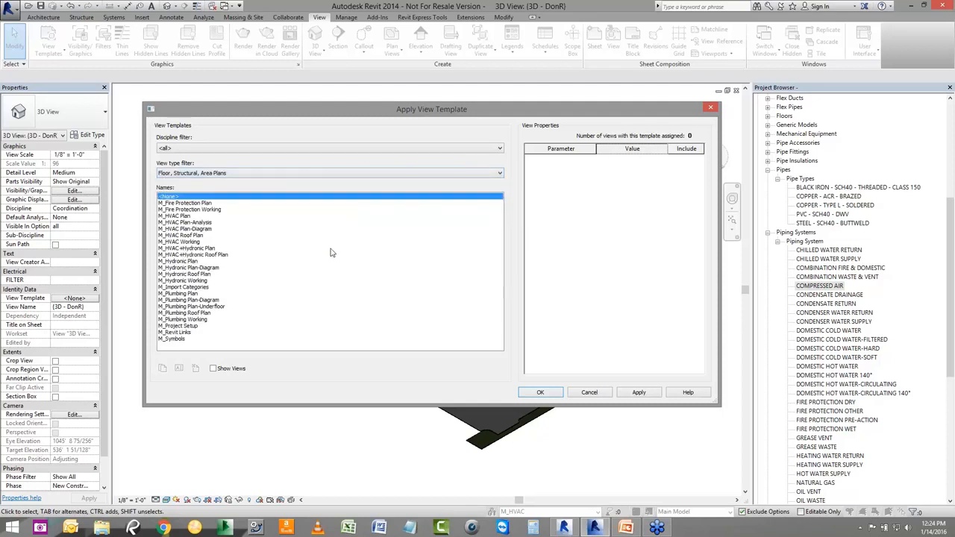
click(498, 174)
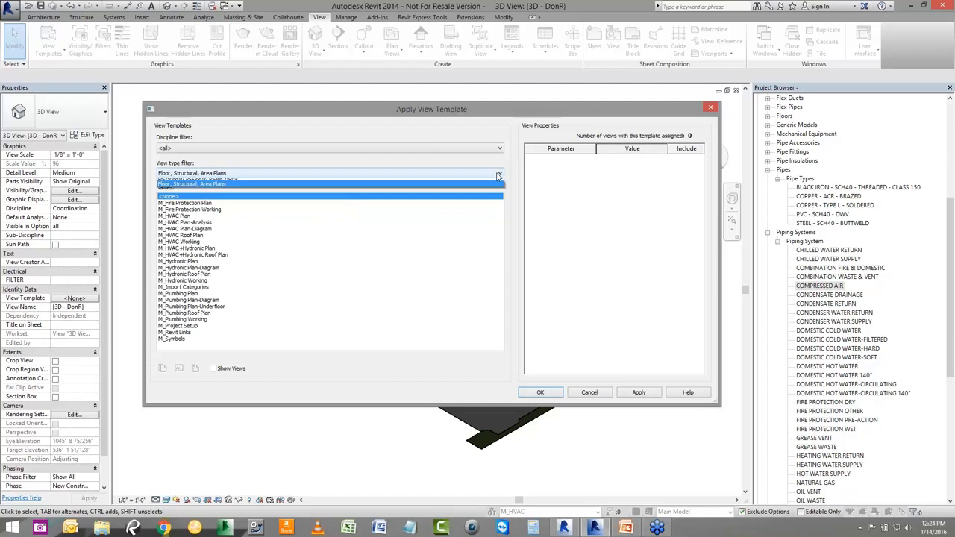
click(399, 191)
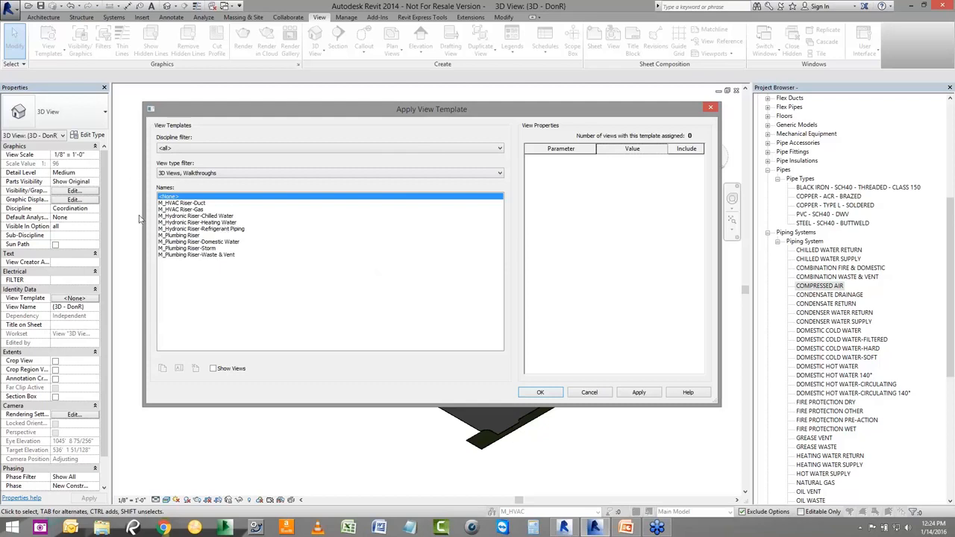
- Examine the properties of the M_Plumbing Riser view template and the visibility of the piping system filters in its overrides
click(185, 236)
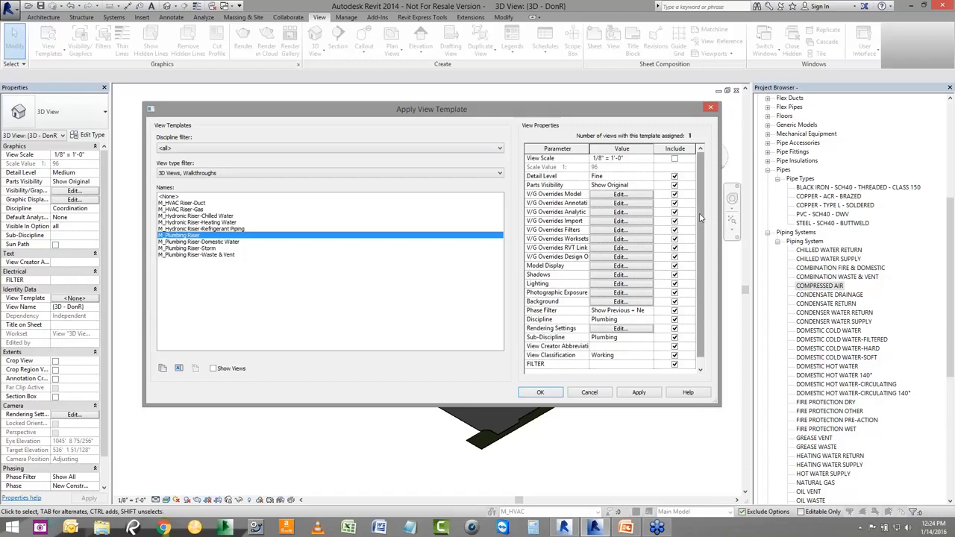
scroll(700, 239, down, 1)
scroll(700, 239, up, 1)
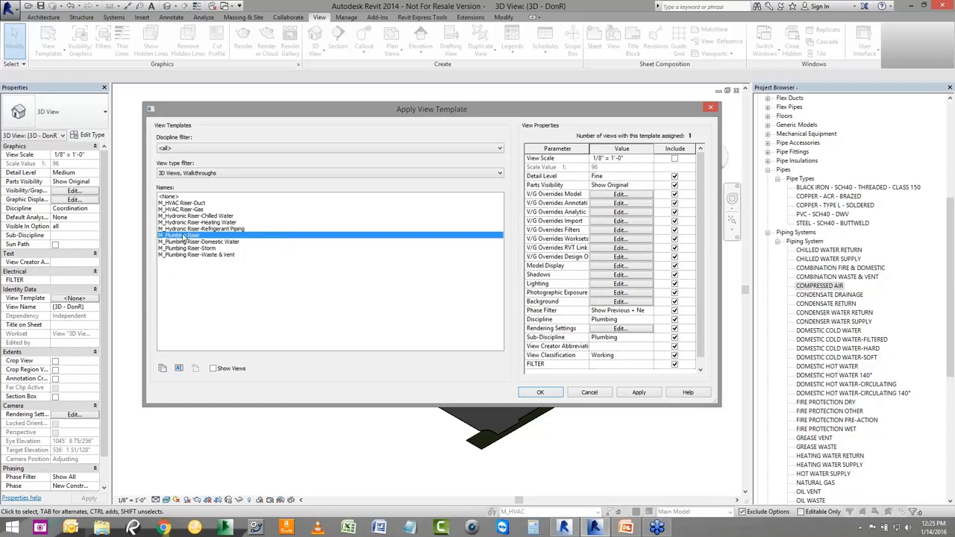
click(619, 229)
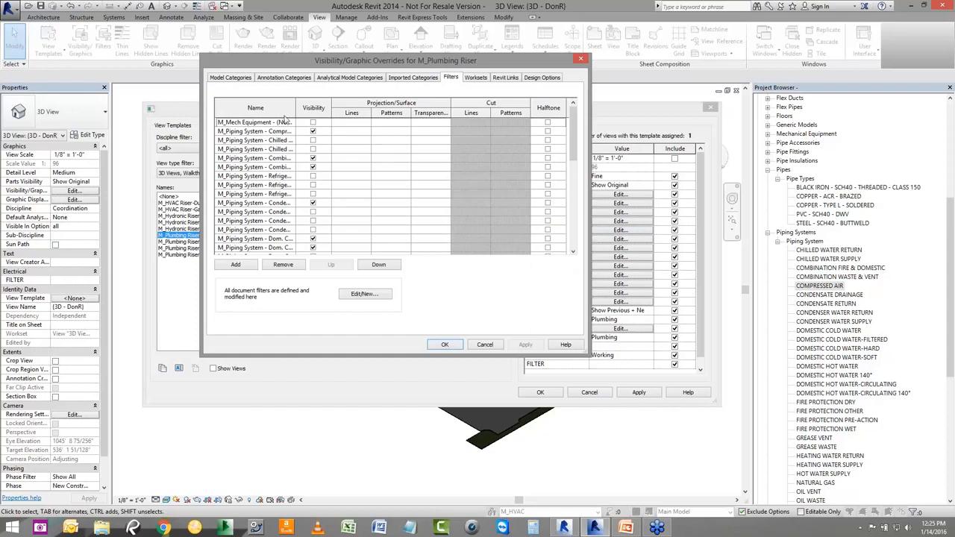
drag(296, 105, 357, 112)
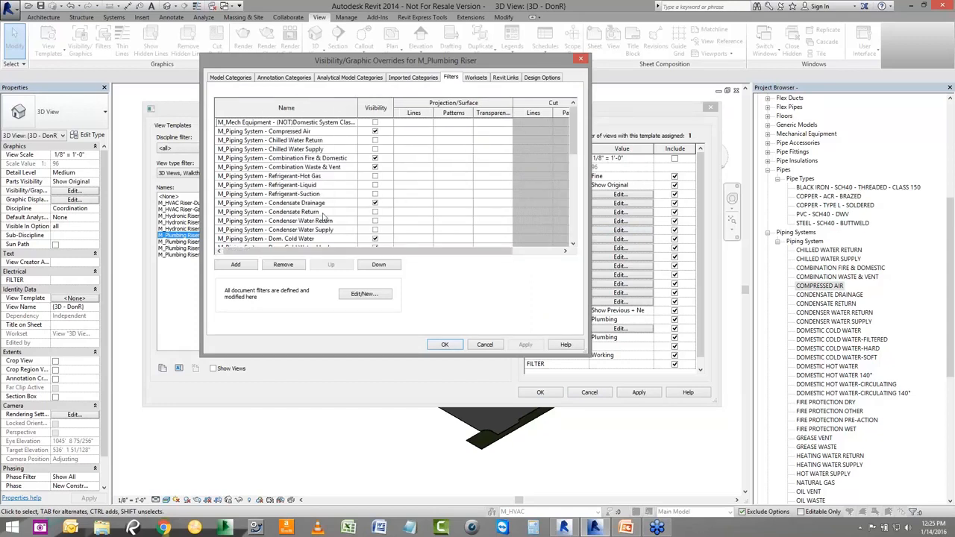
drag(577, 119, 575, 208)
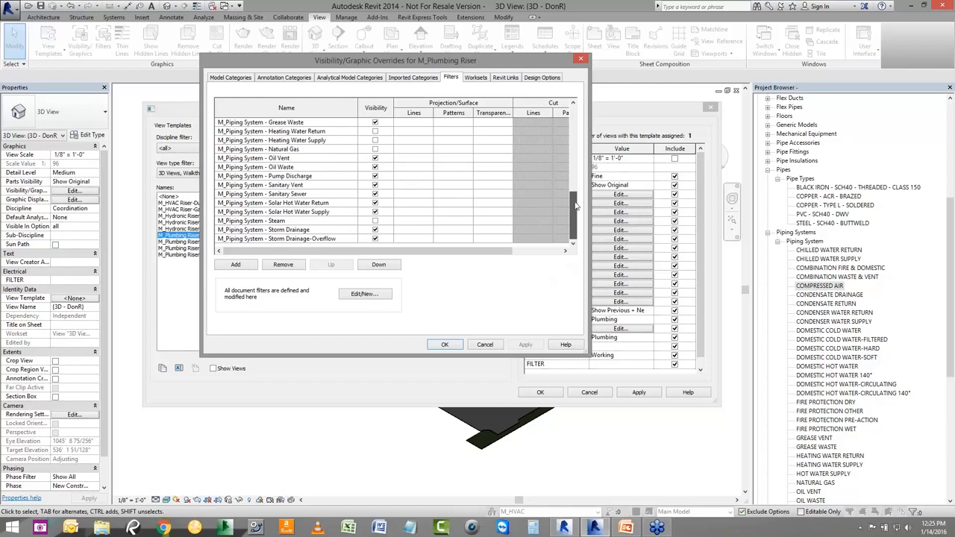
drag(576, 206, 577, 206)
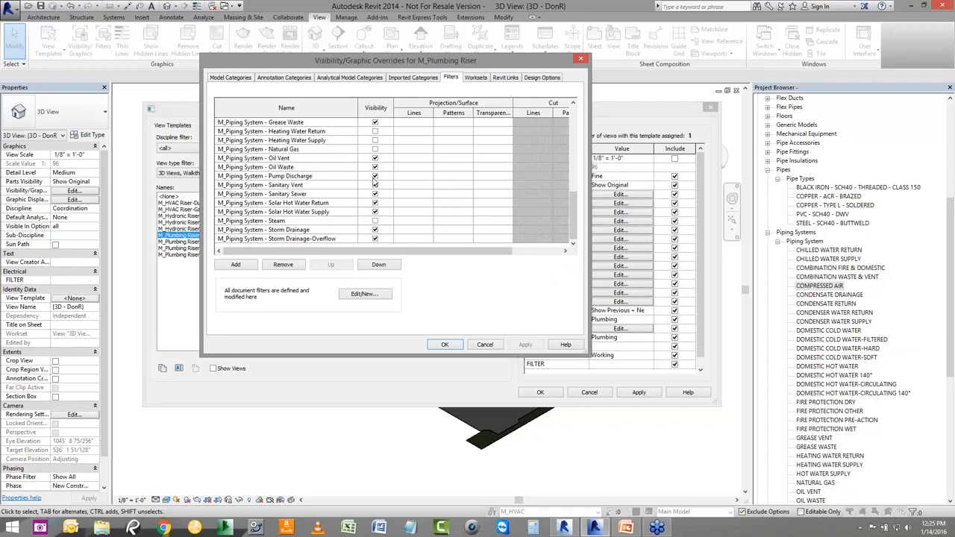
drag(569, 220, 576, 127)
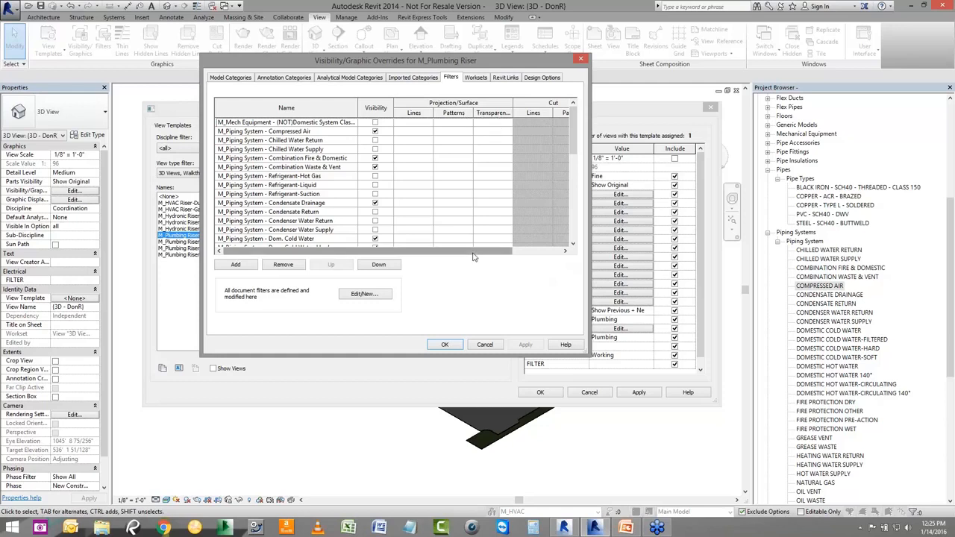
- Inspect the model category, annotation category and Revit link overrides of the M_Plumbing Riser template, leaving them unmodified
click(226, 78)
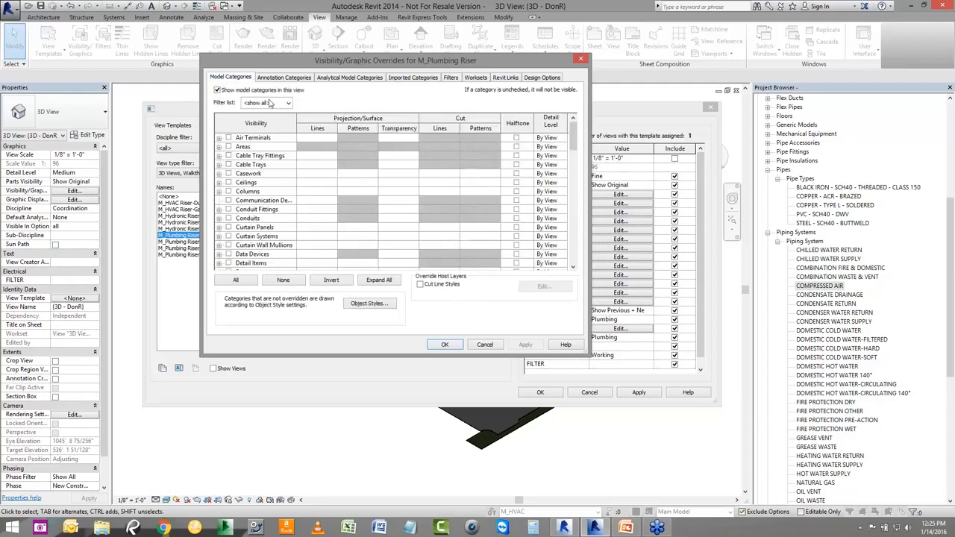
click(284, 78)
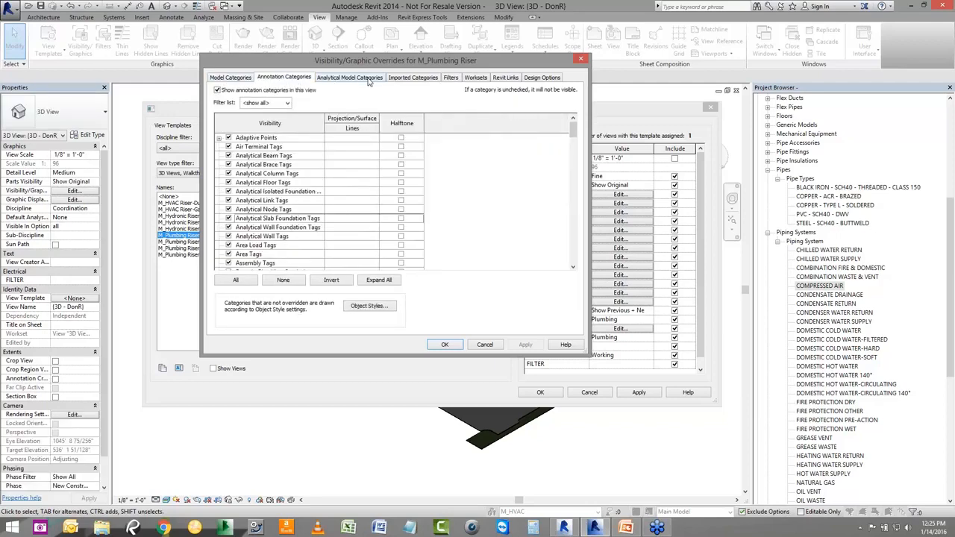
click(514, 77)
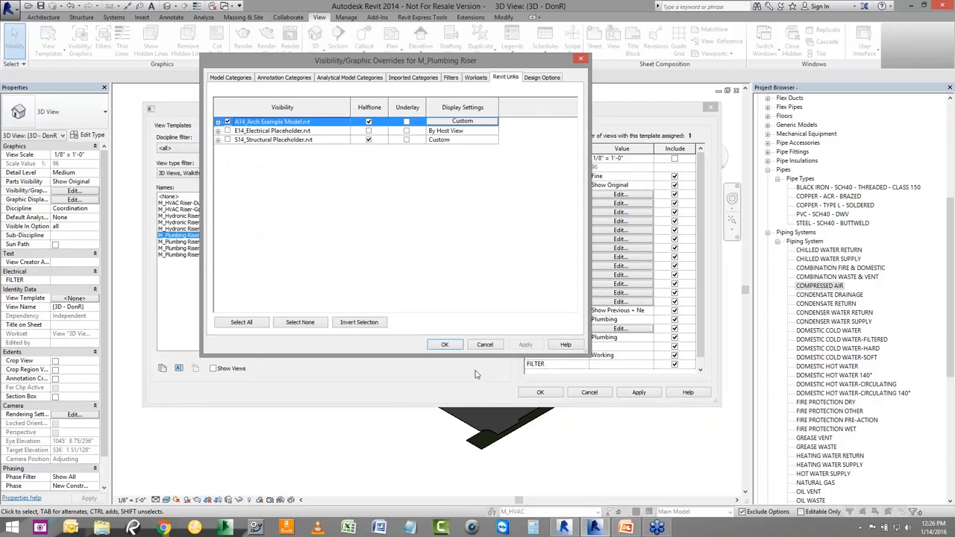
click(485, 346)
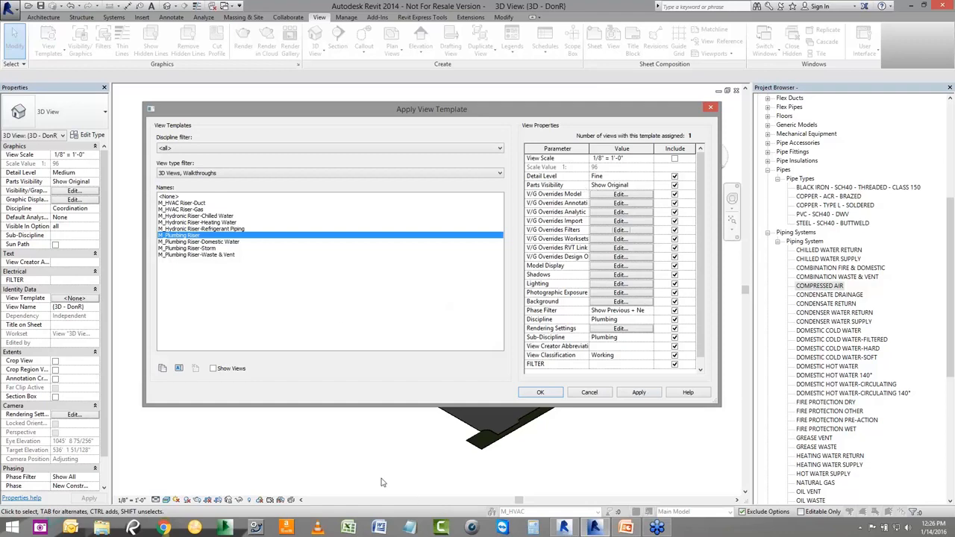
- Apply the M_Plumbing Riser view template to the 3D view
mouse_move(477, 112)
mouse_down()
mouse_move(585, 414)
mouse_move(474, 104)
mouse_up()
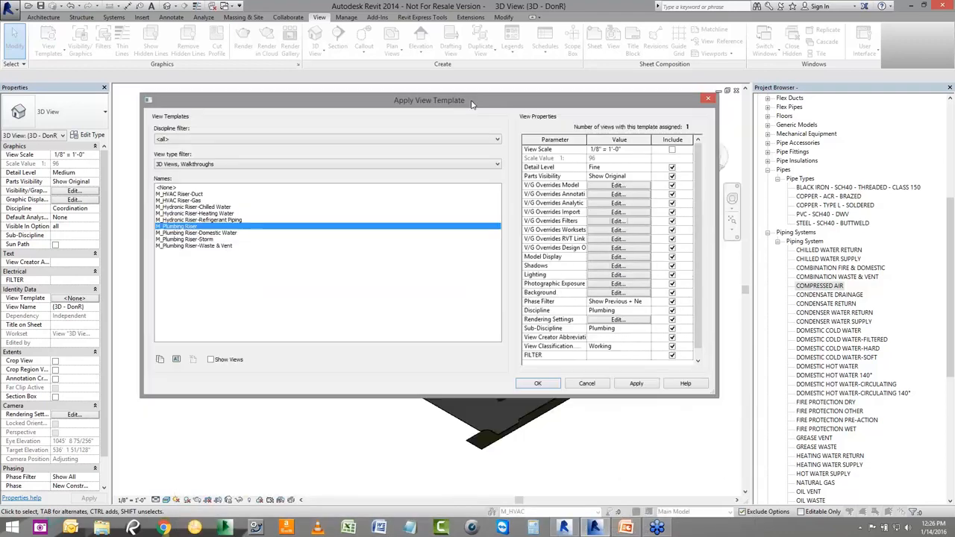
click(550, 386)
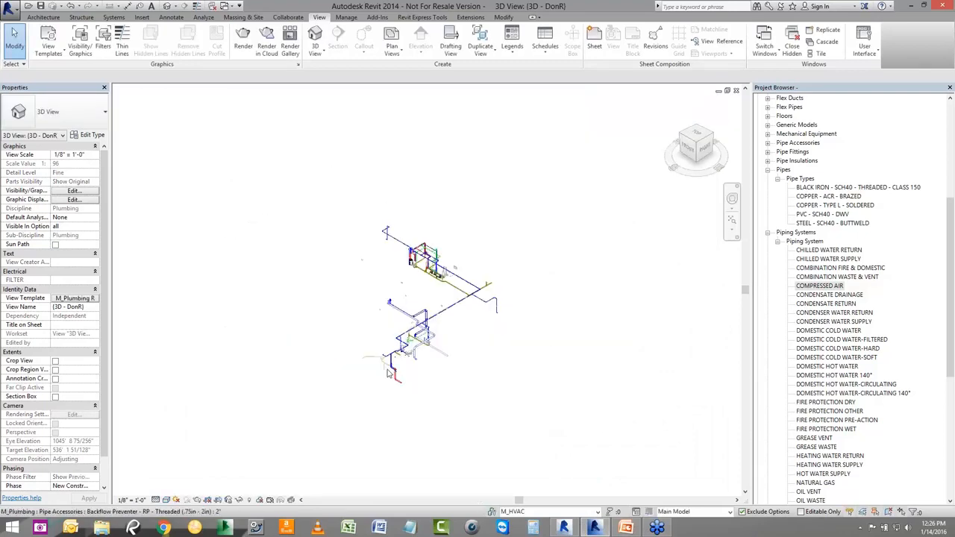
- Apply the M_Plumbing Riser-Domestic Water view template to the 3D view
scroll(389, 373, up, 2)
scroll(393, 362, up, 3)
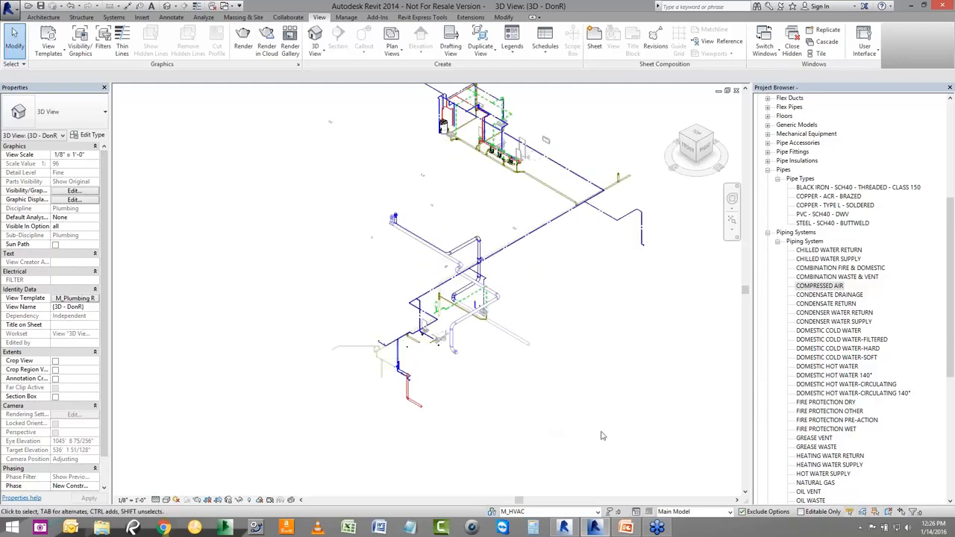
scroll(598, 446, down, 1)
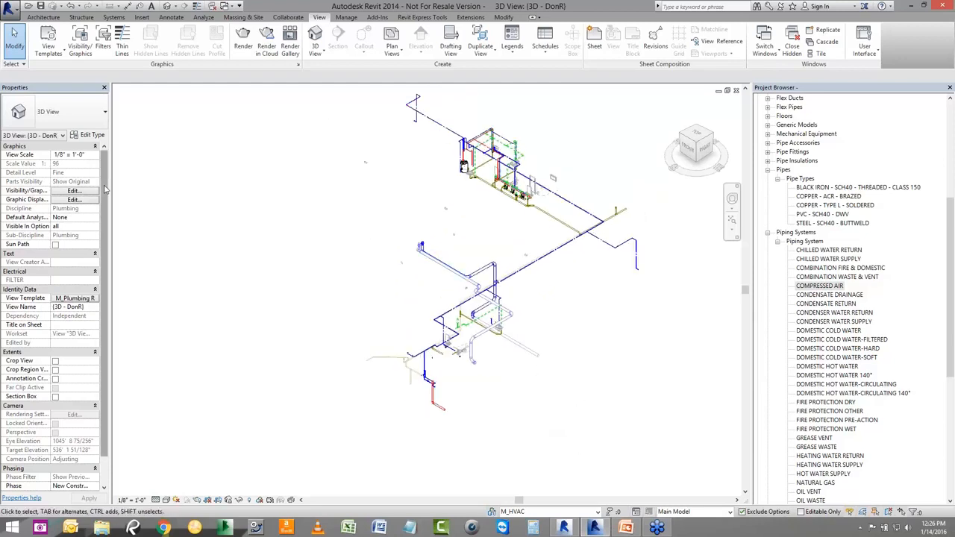
click(85, 299)
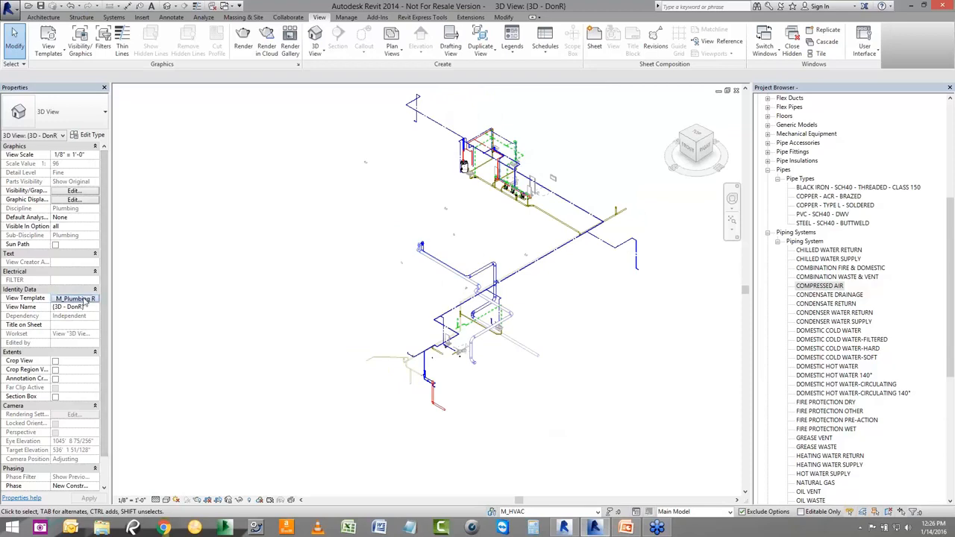
click(214, 233)
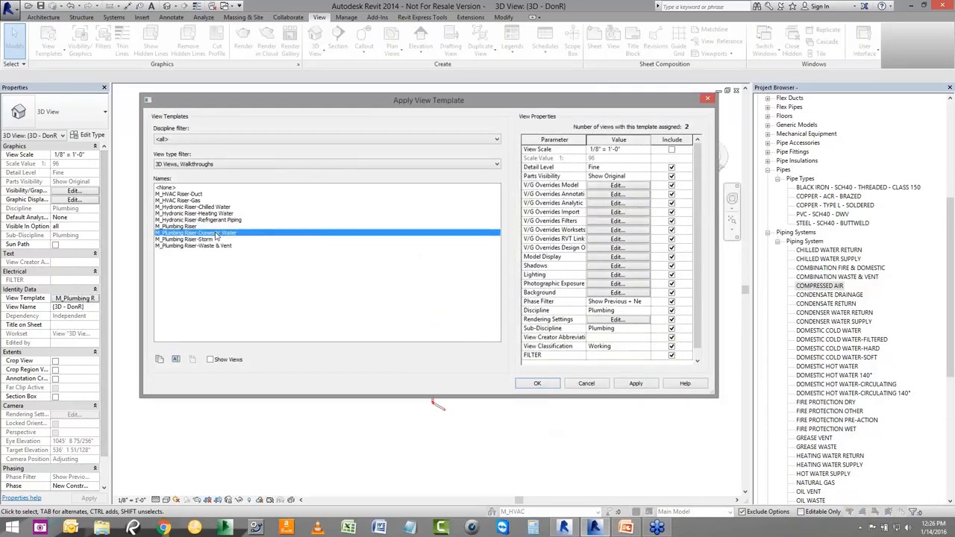
click(537, 383)
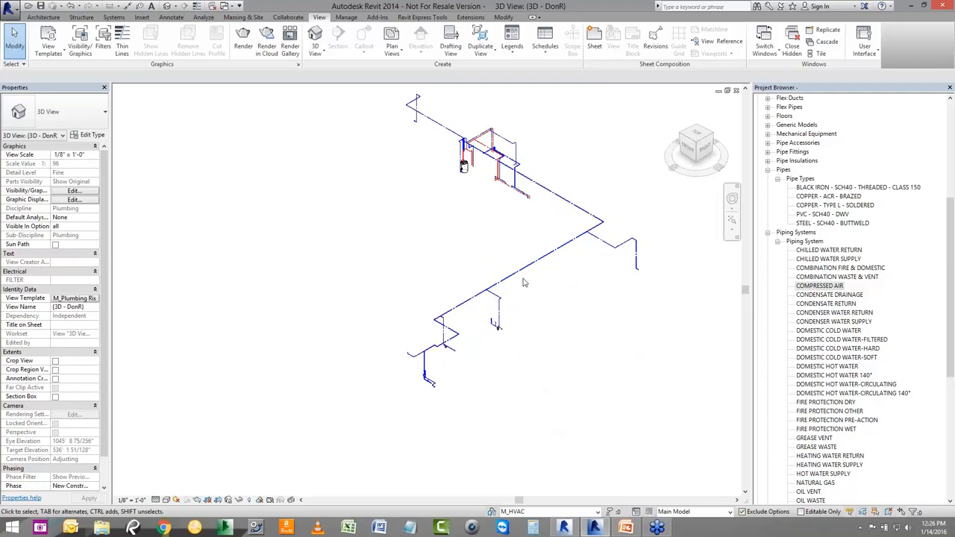
- Switch the 3D view's template to M_Plumbing Riser-Storm, followed by M_Plumbing Riser-Waste & Vent
click(71, 298)
click(185, 239)
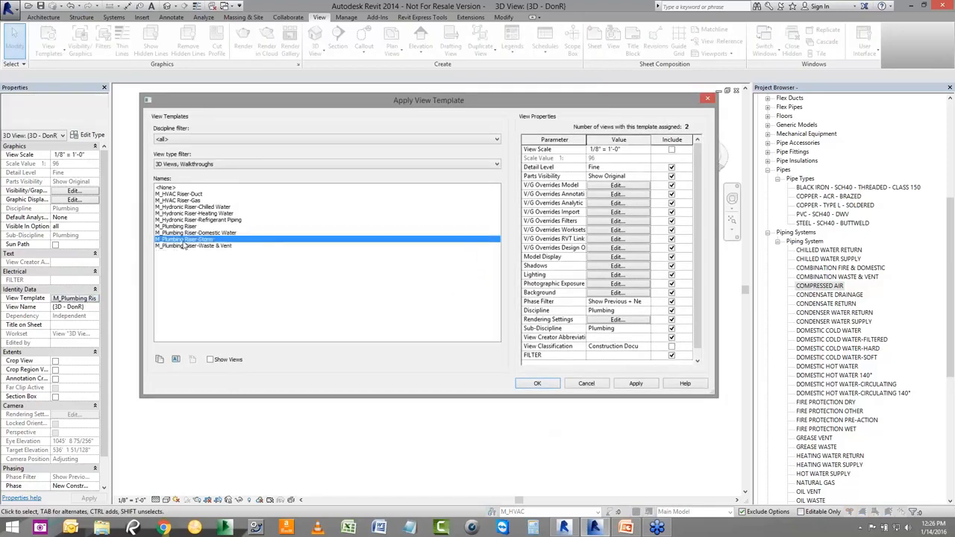
click(548, 384)
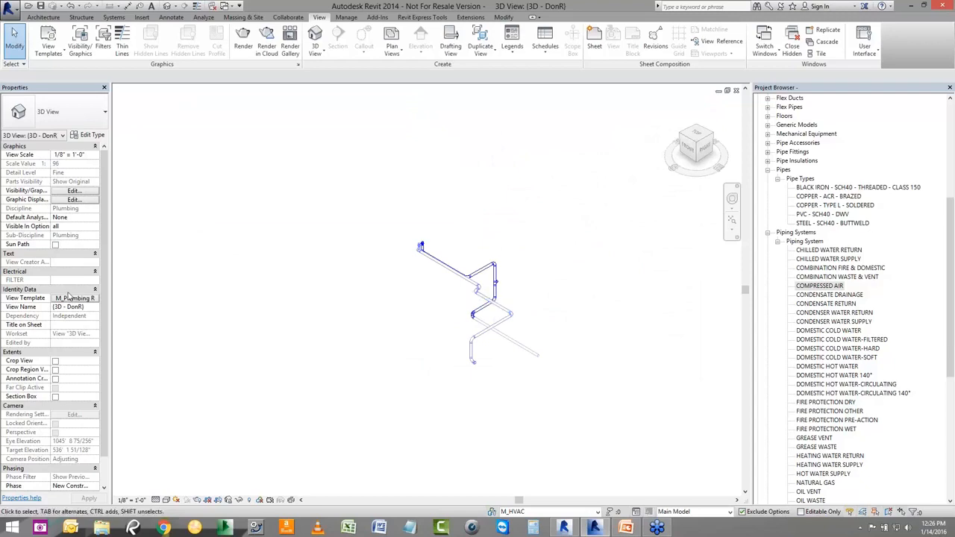
click(71, 299)
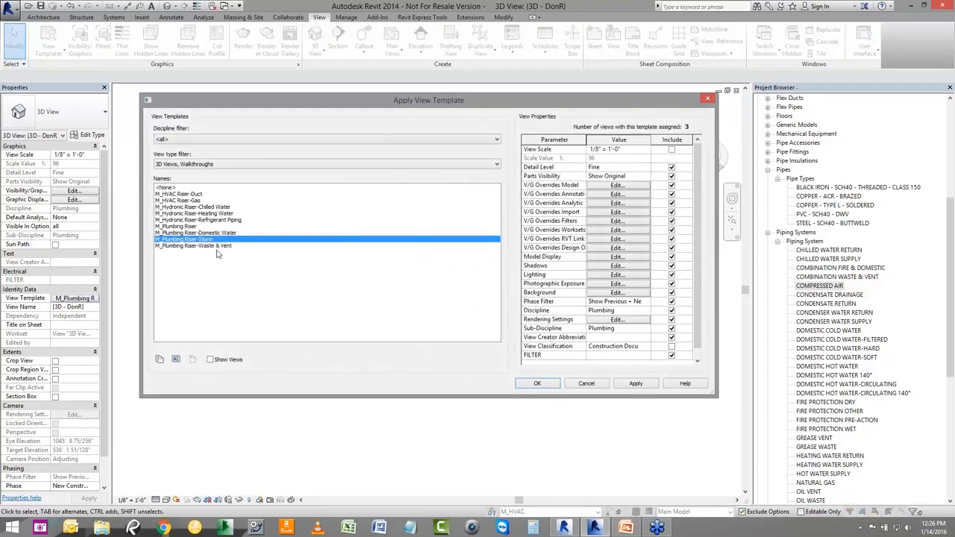
click(217, 246)
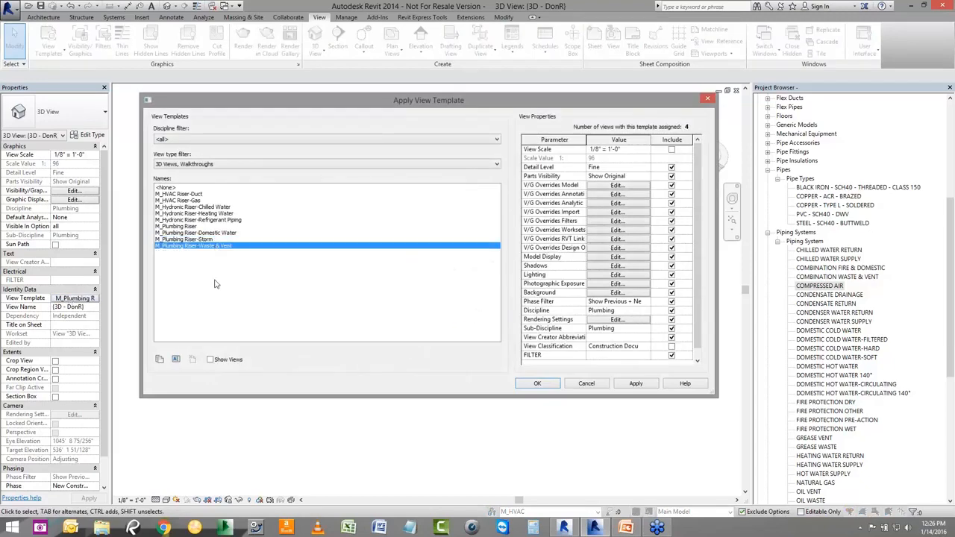
click(538, 384)
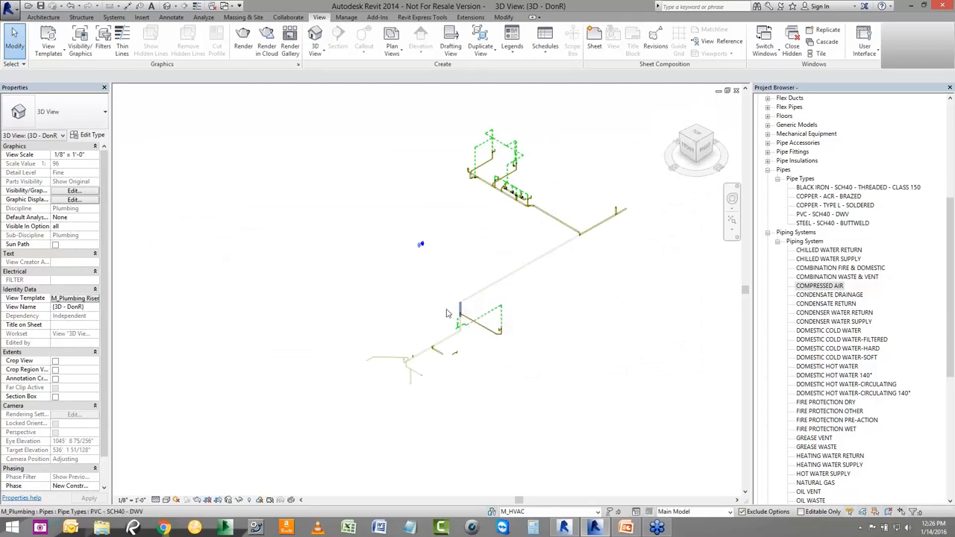
- Set the 3D view's template back to M_Plumbing Riser-Domestic Water
click(74, 298)
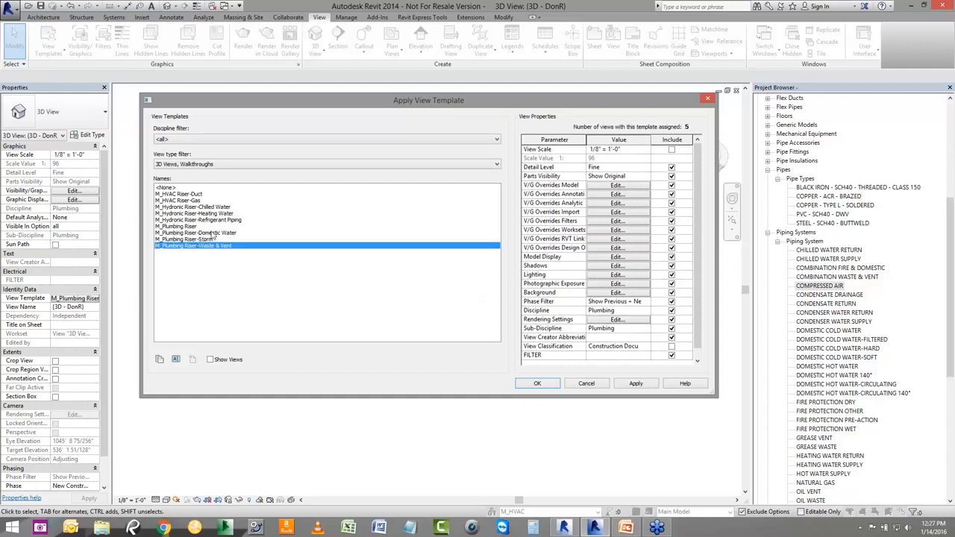
click(213, 234)
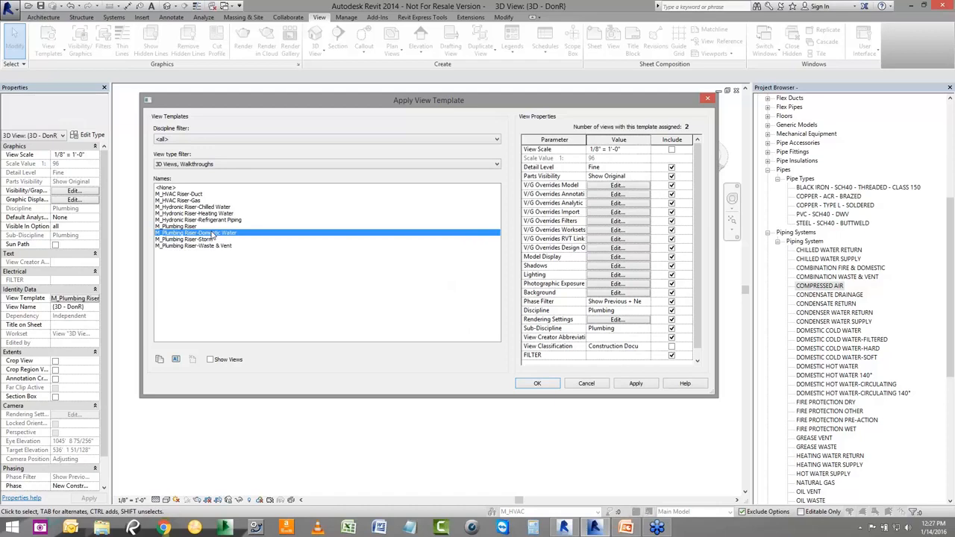
click(539, 383)
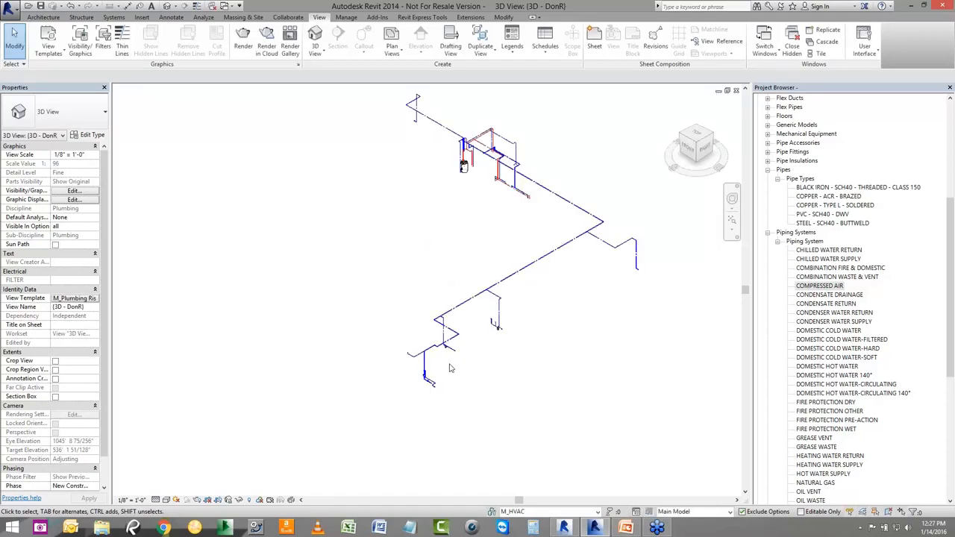
scroll(429, 411, down, 2)
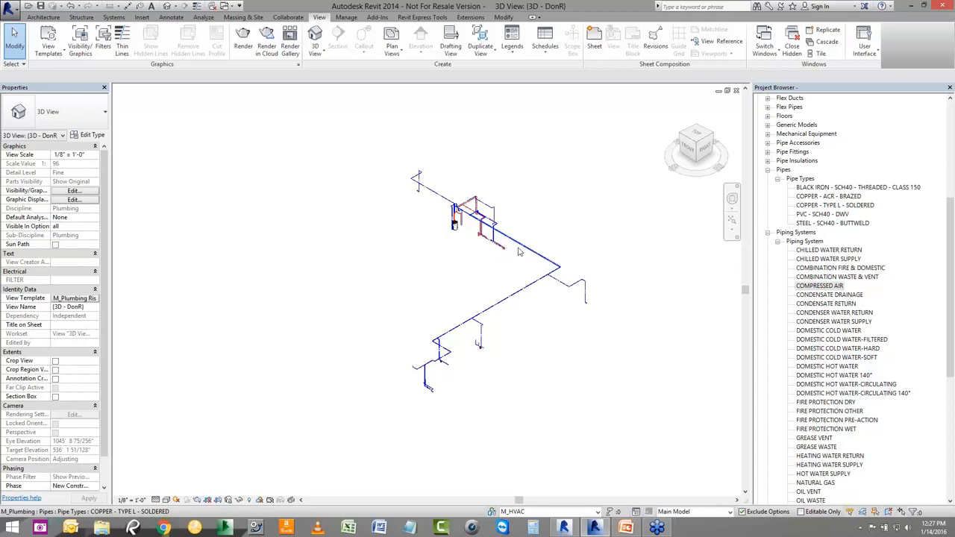
- Shift the vertical hot water pipe that drops to the fixture branch near the water heater, and undo the move
scroll(492, 223, up, 5)
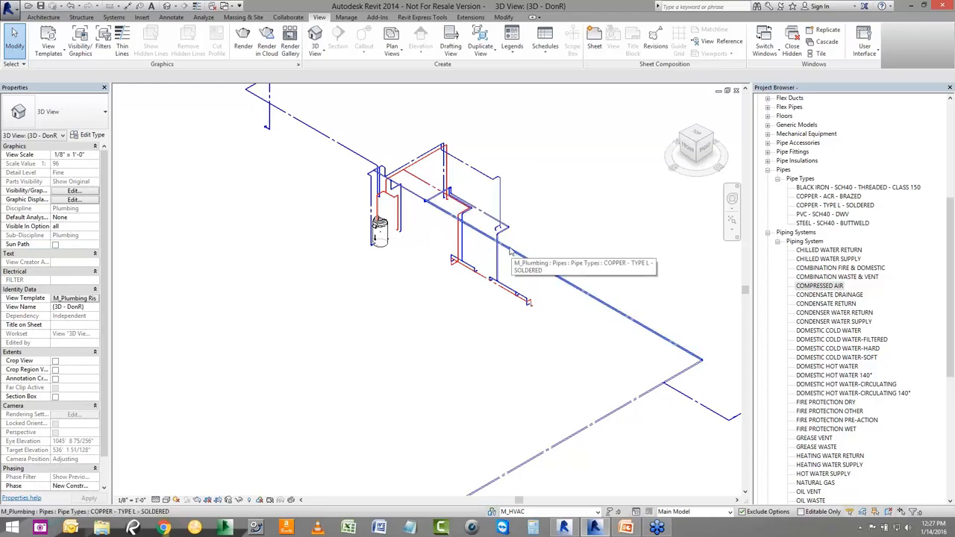
scroll(462, 239, up, 2)
scroll(461, 215, up, 4)
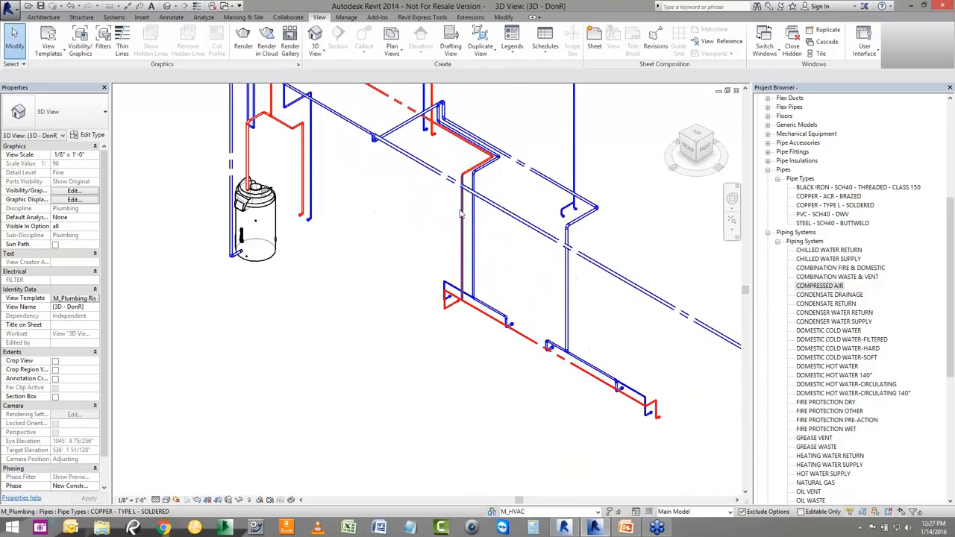
click(464, 252)
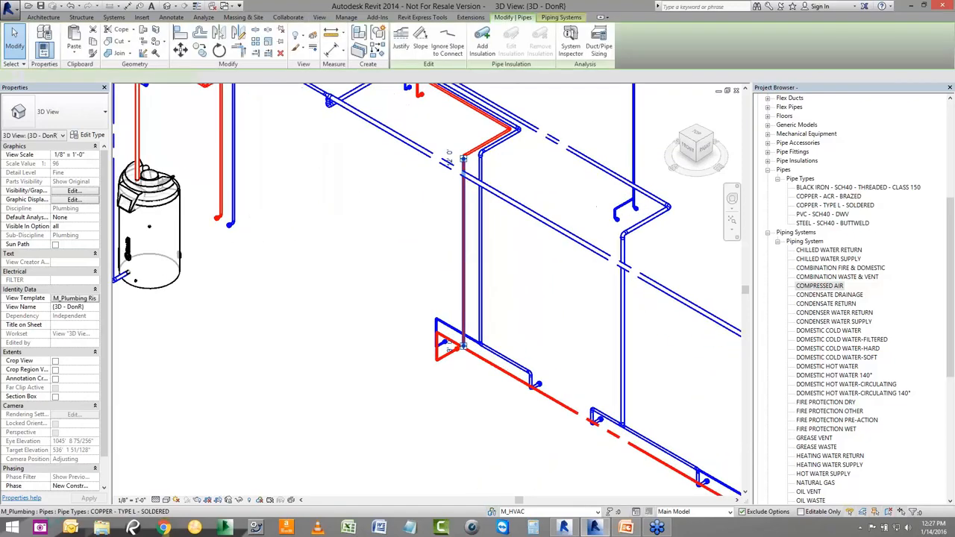
click(447, 250)
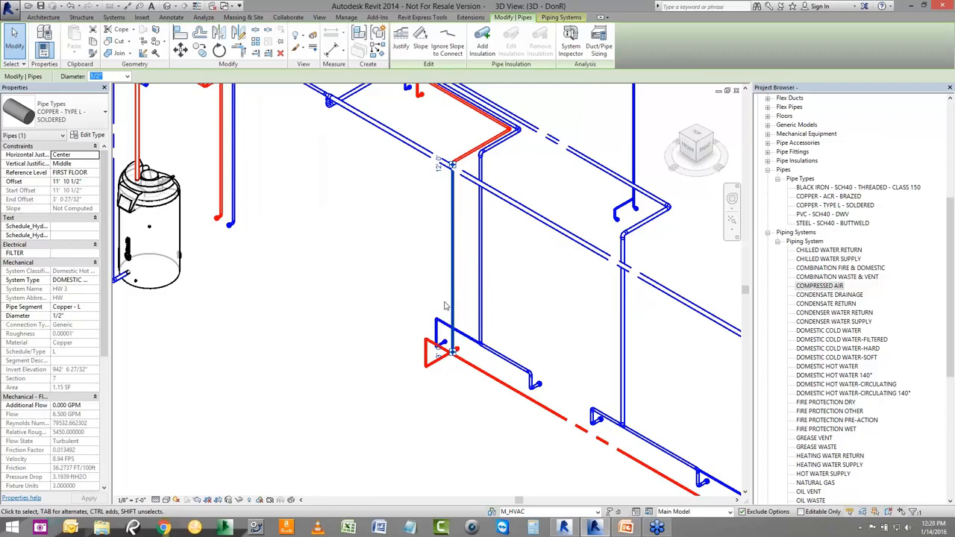
click(69, 6)
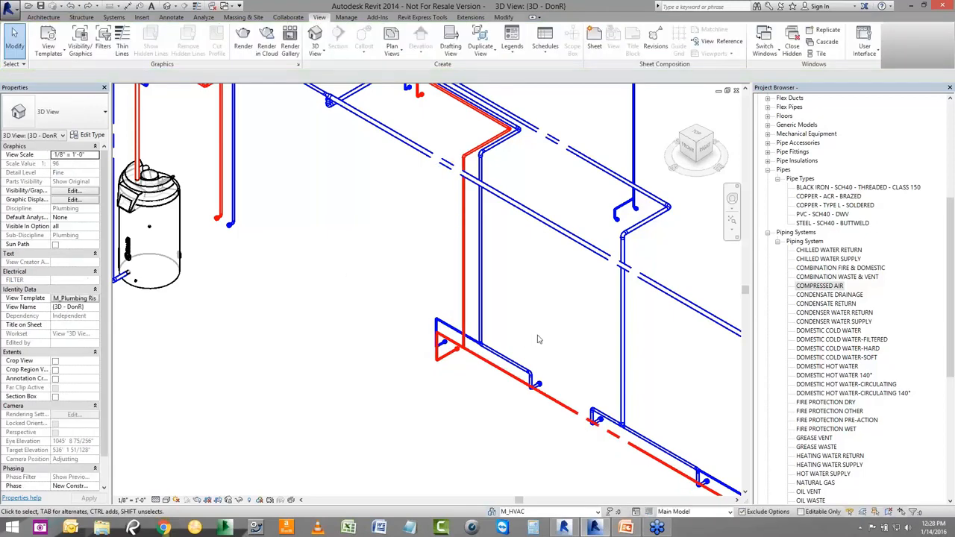
- Try to tag pipes by category in the unlocked 3D view, dismissing the save reminder without saving
scroll(537, 340, down, 2)
scroll(468, 288, down, 3)
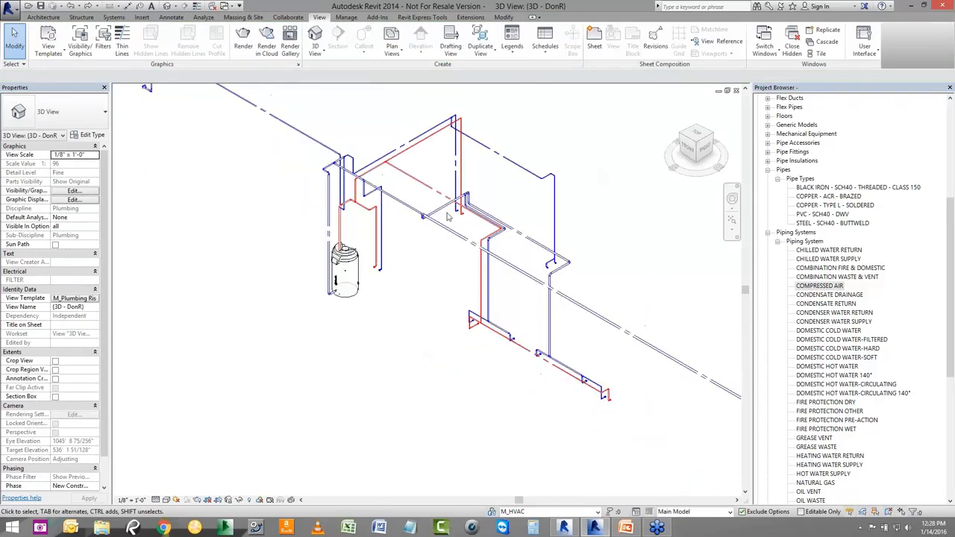
scroll(448, 217, down, 4)
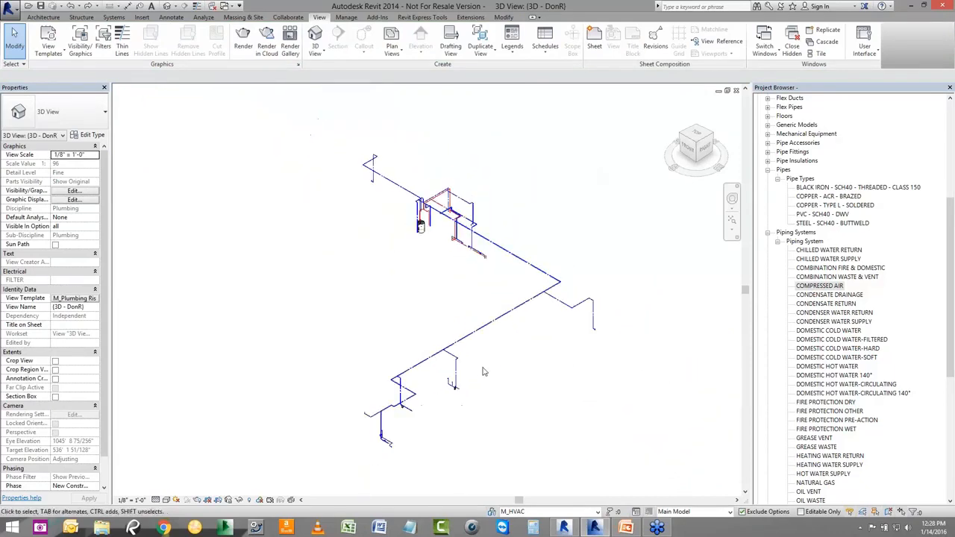
middle_drag(501, 404, 496, 392)
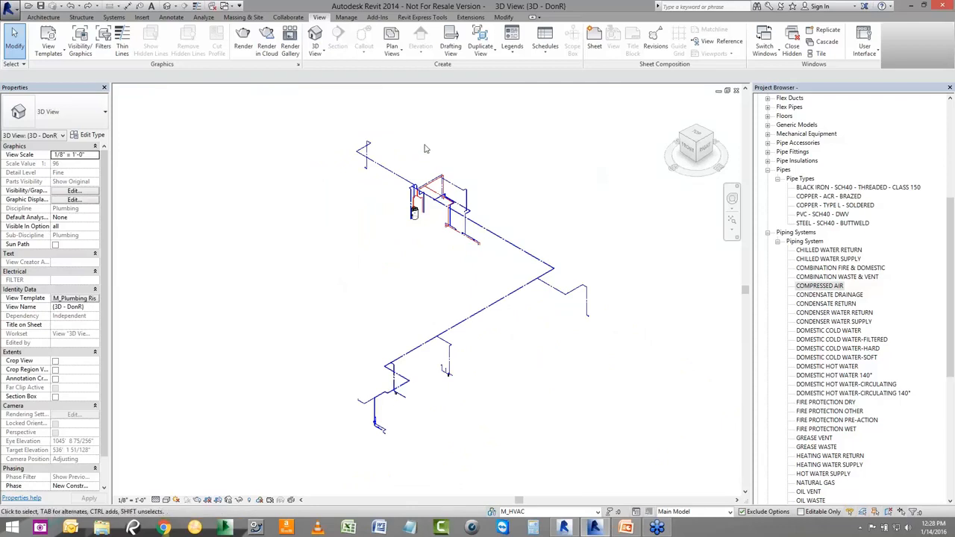
click(173, 18)
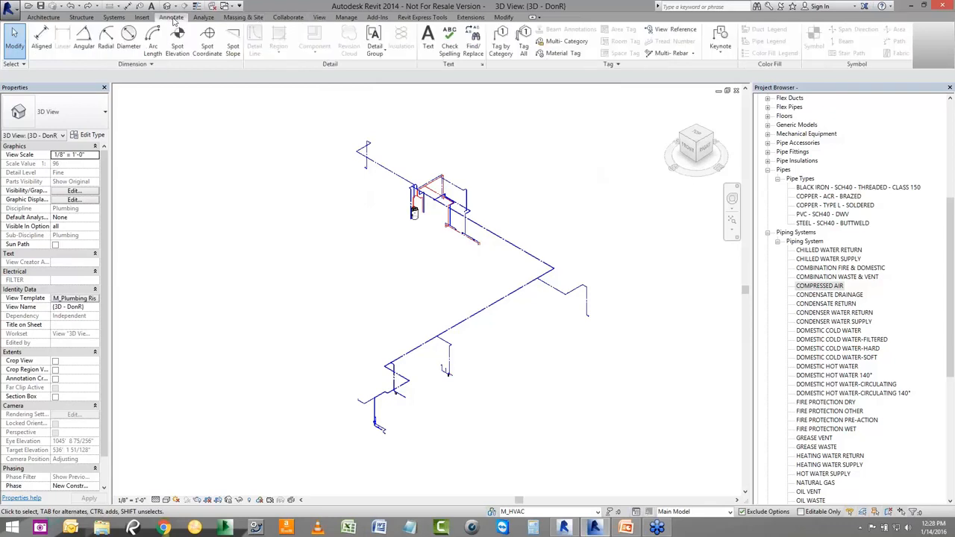
click(494, 55)
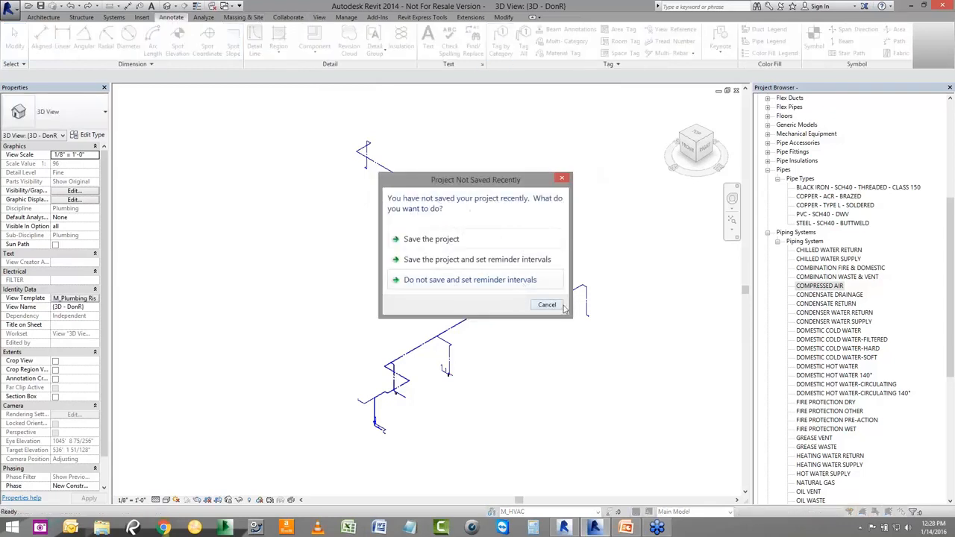
click(545, 304)
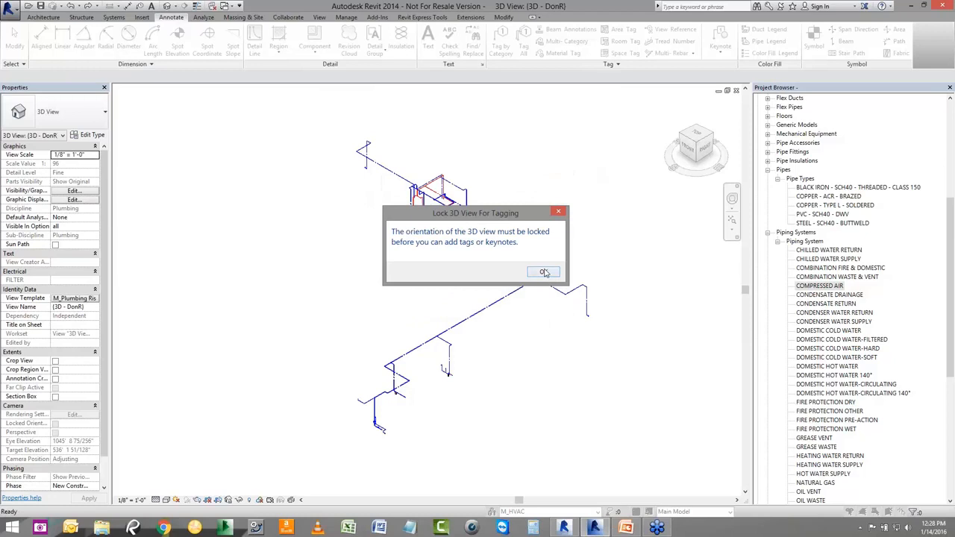
click(544, 271)
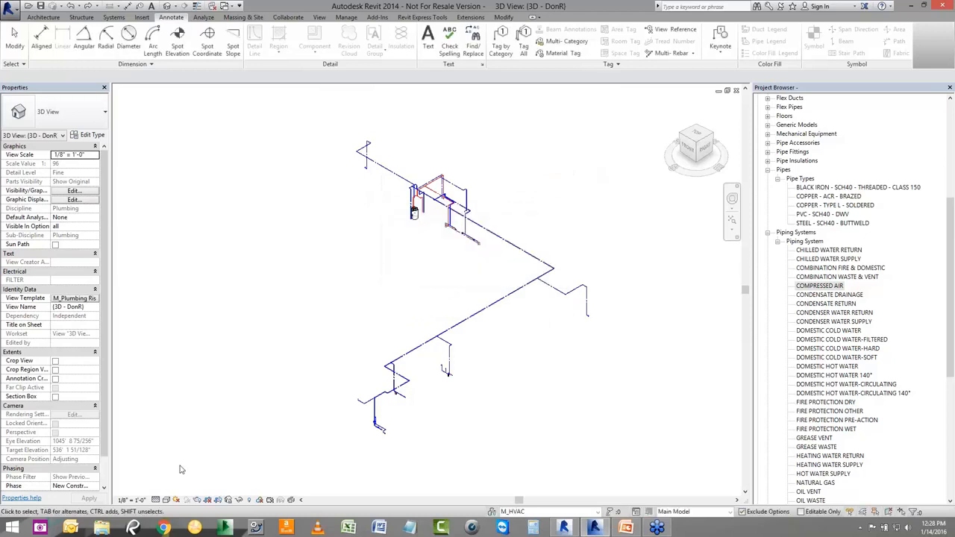
- Save the 3D view's orientation and lock it, renaming the view Webinar
click(229, 500)
click(253, 470)
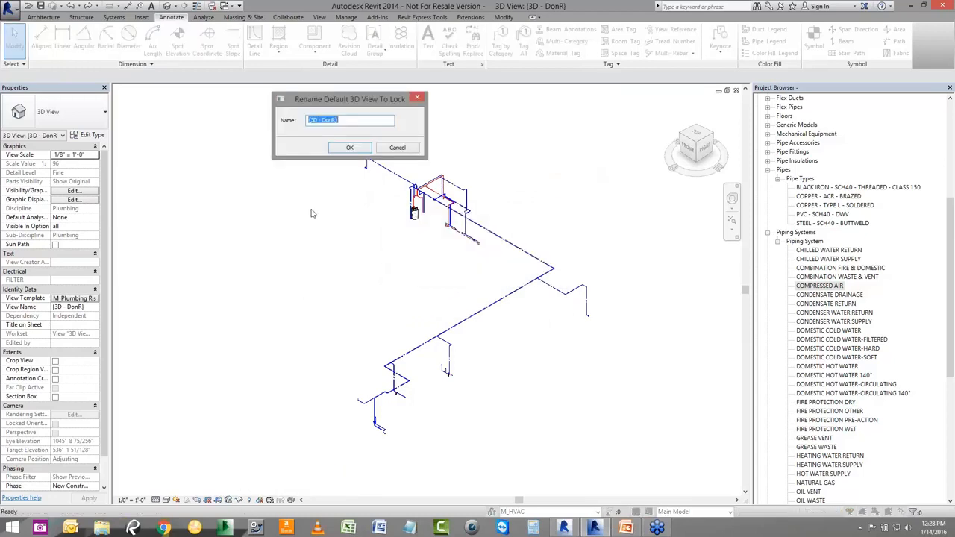
click(351, 148)
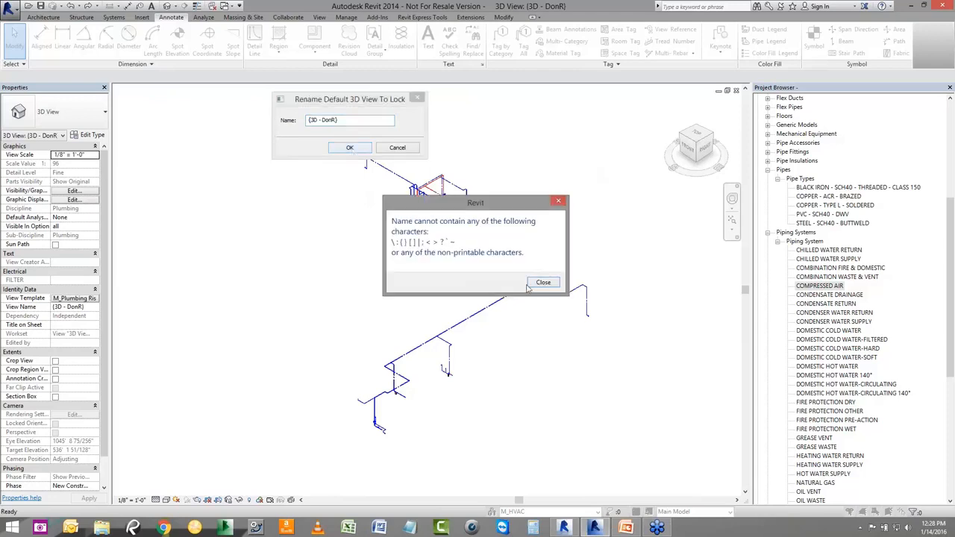
click(542, 283)
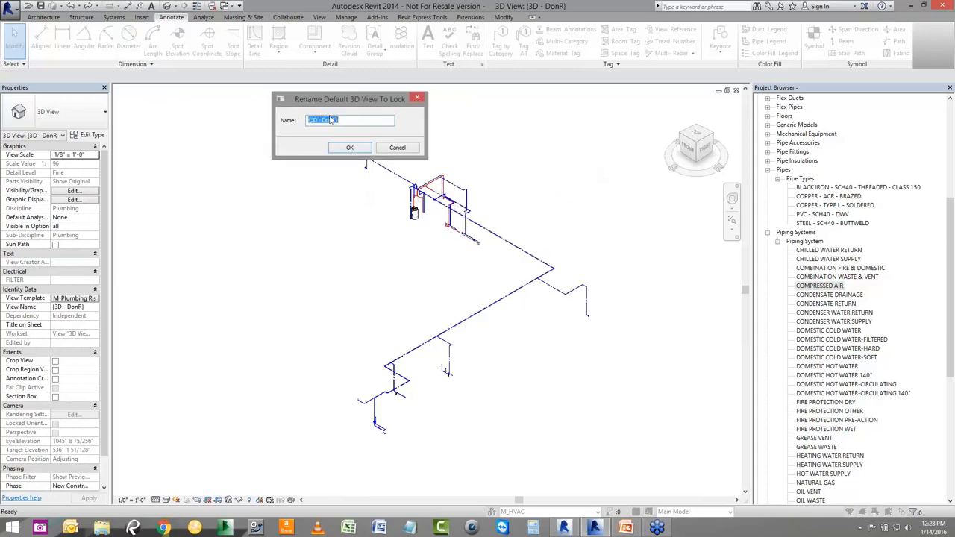
text(Webinar)
click(351, 151)
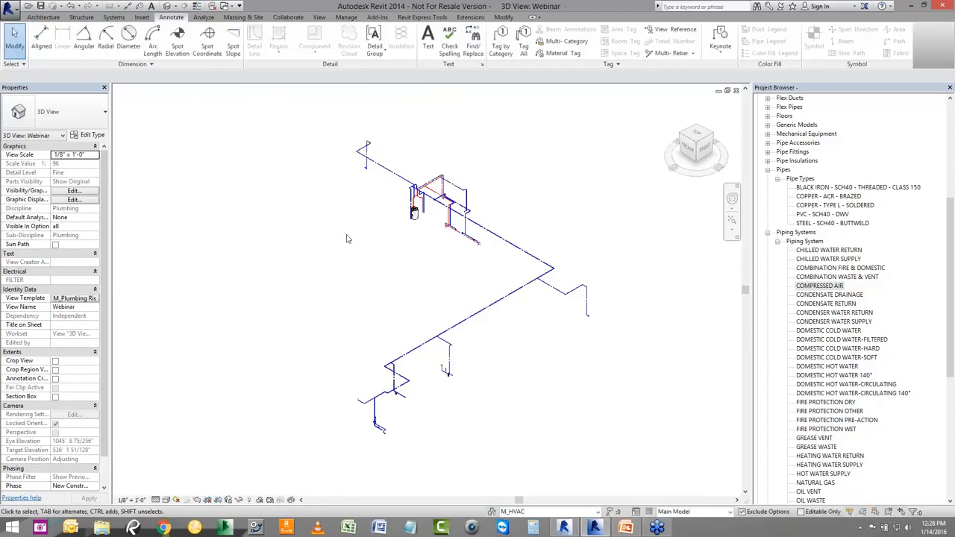
- Tag two cold water pipes by category with free-end leaders: the long main run and the vertical drop ending the branch near the main's corner
click(504, 45)
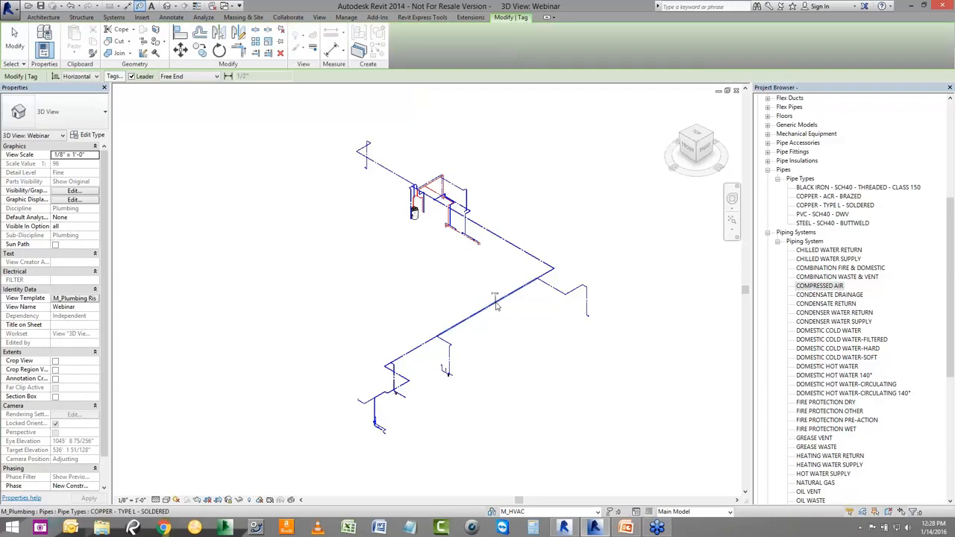
scroll(498, 307, up, 4)
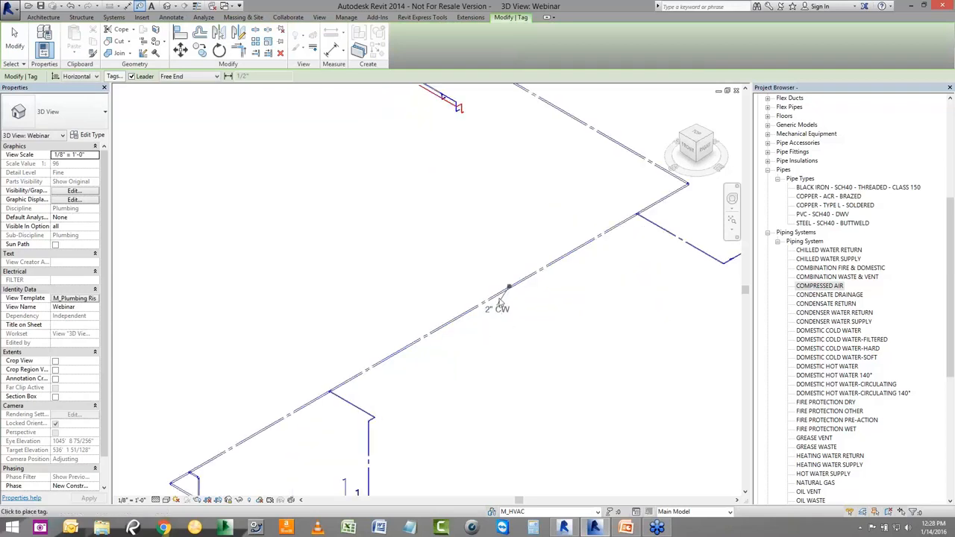
click(464, 275)
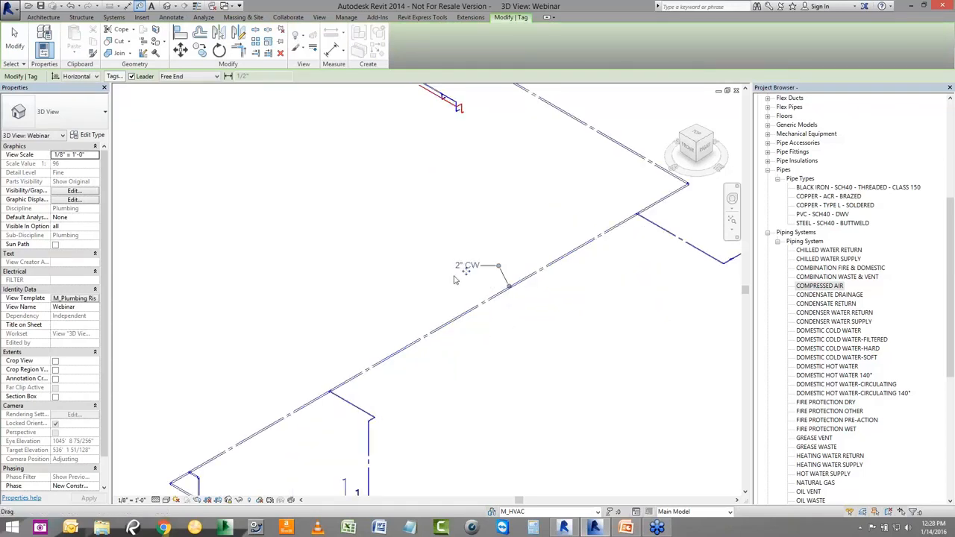
scroll(455, 289, down, 3)
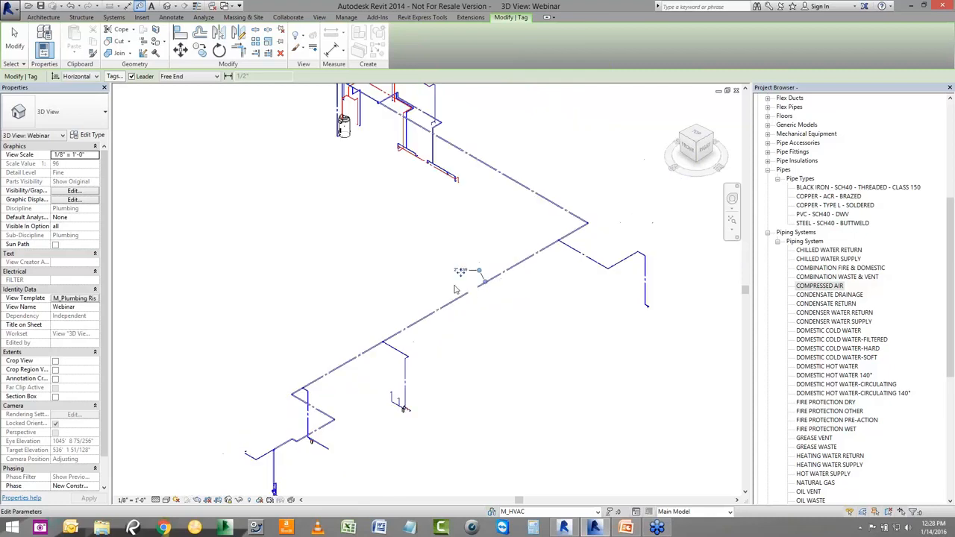
click(661, 281)
scroll(665, 344, down, 2)
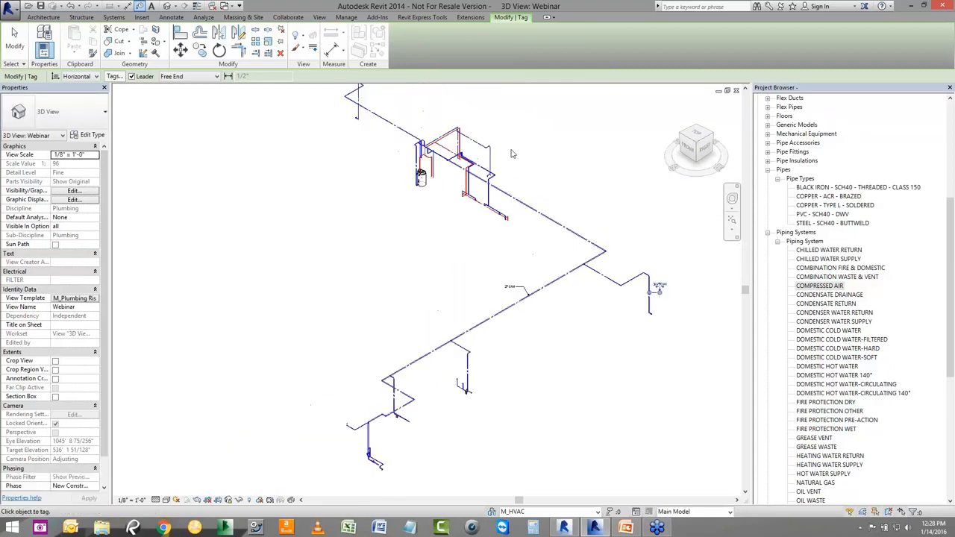
- Tag by category, with free-end leaders, the upper cold water run beyond the water heater and the fixture branch's cold and hot water pipes
scroll(507, 152, up, 2)
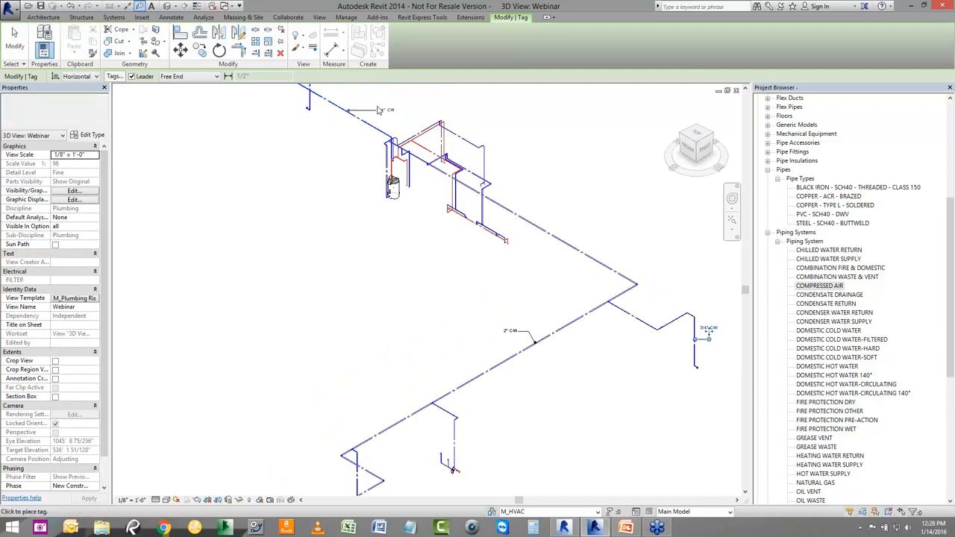
scroll(478, 227, up, 3)
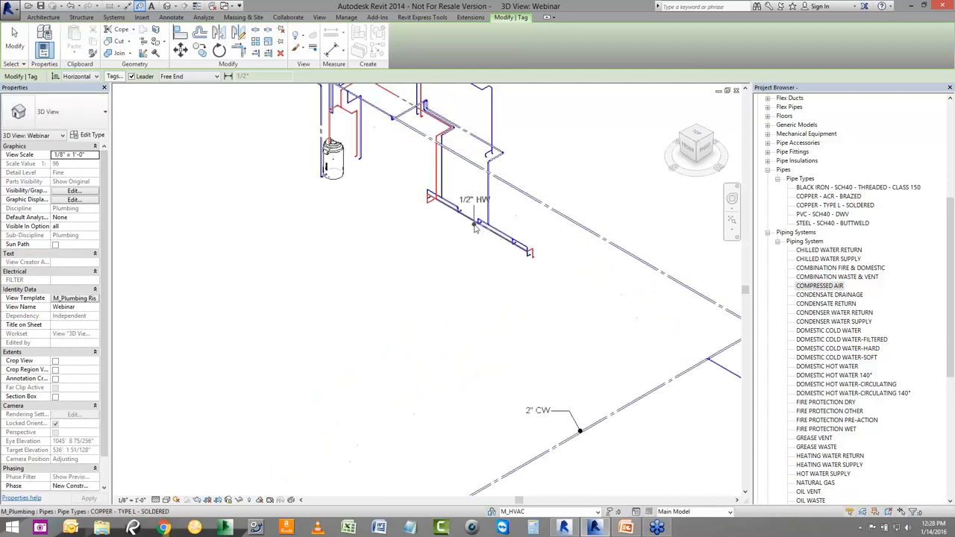
scroll(477, 230, up, 1)
click(525, 234)
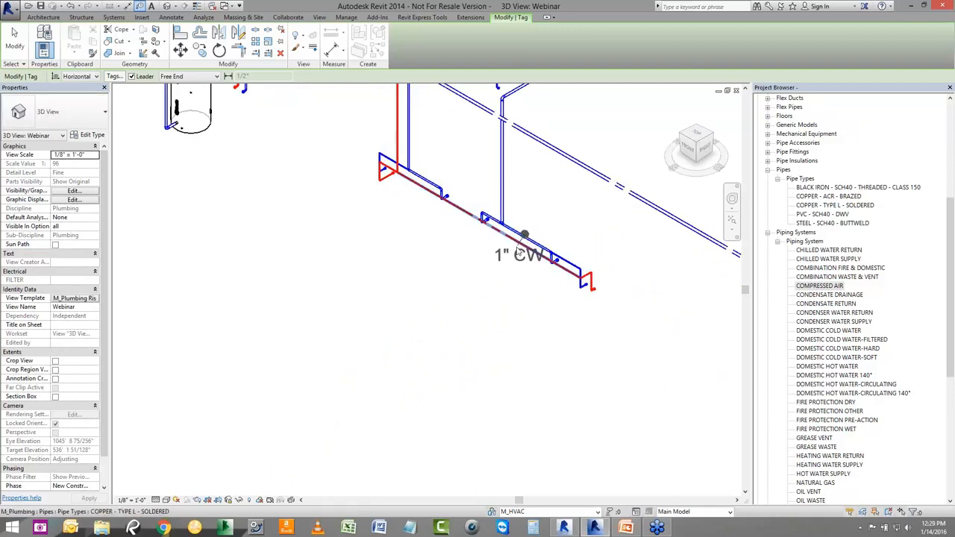
click(586, 230)
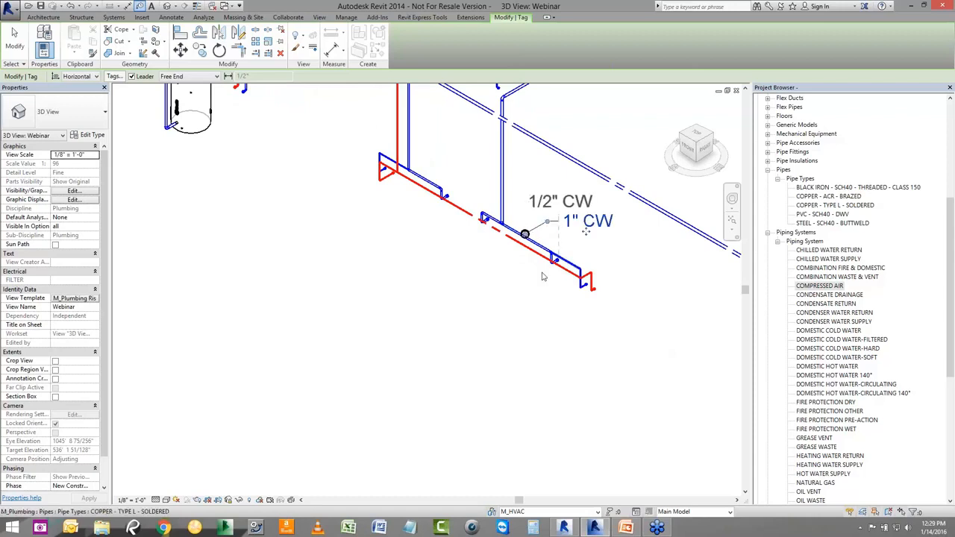
click(457, 210)
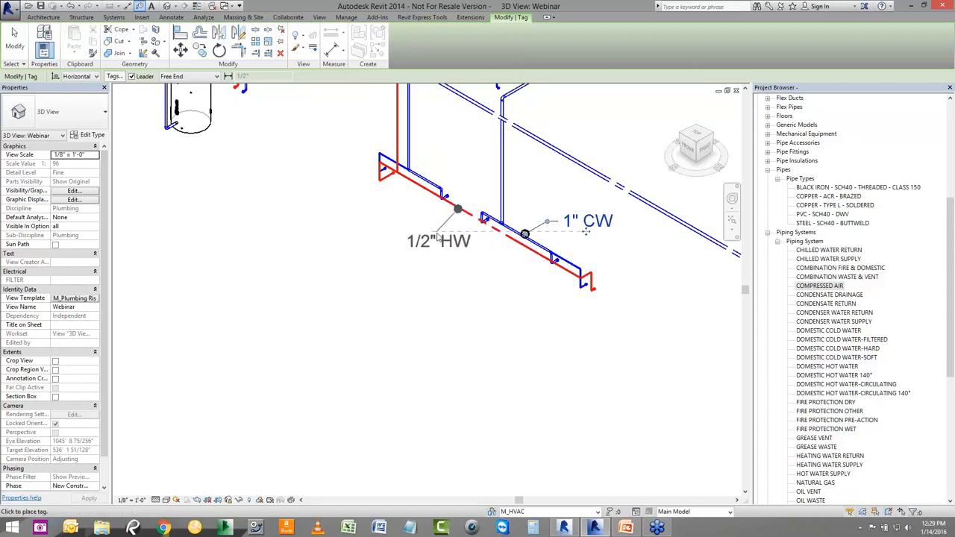
click(365, 240)
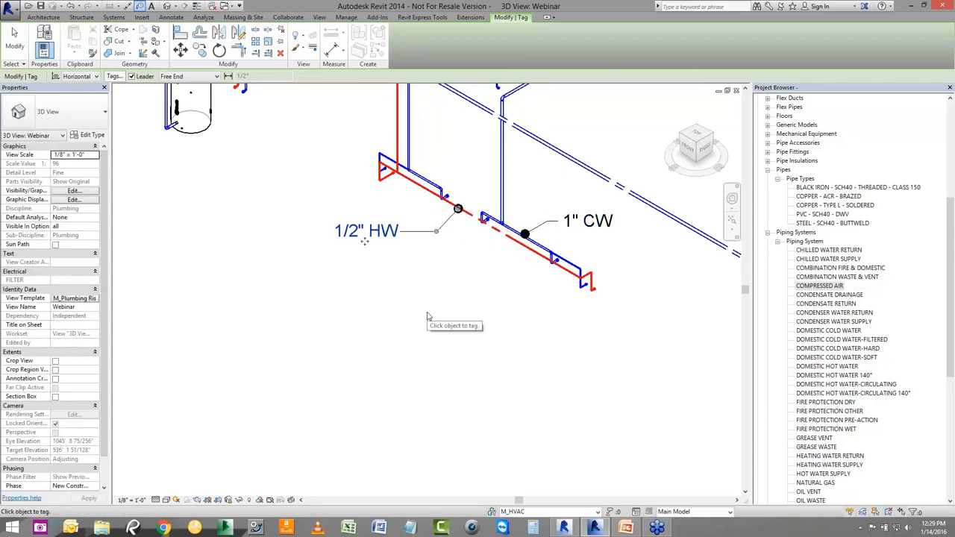
key(Escape)
key(Escape)
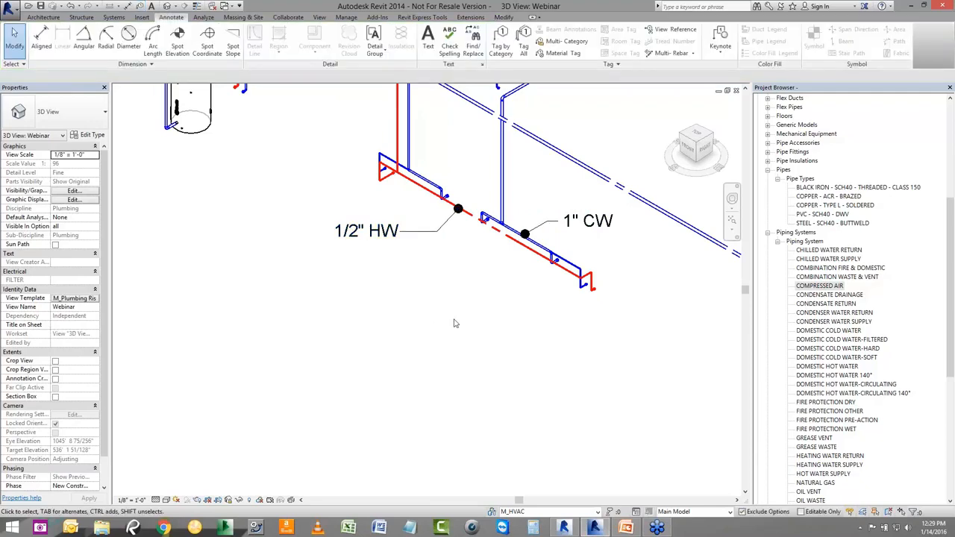
- Freeze the current 3D view into a drafting view with the Freeze Drawings extension, and dismiss the completion message
scroll(454, 317, down, 3)
scroll(454, 317, down, 1)
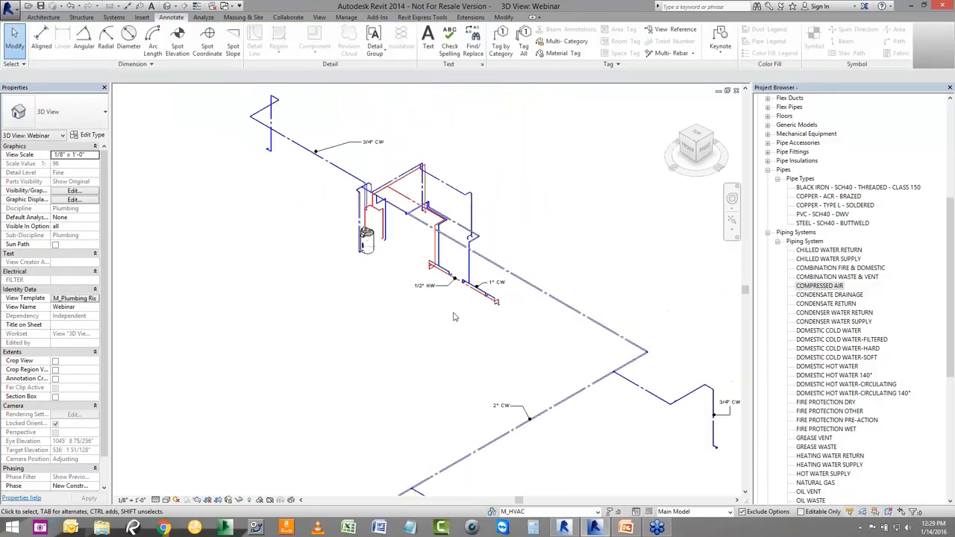
scroll(456, 317, down, 2)
middle_drag(464, 348, 504, 417)
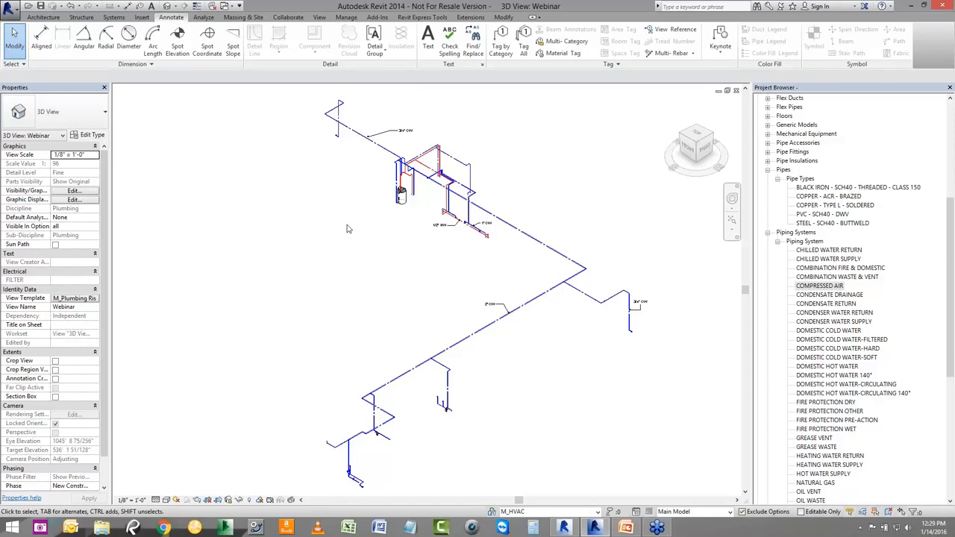
click(478, 17)
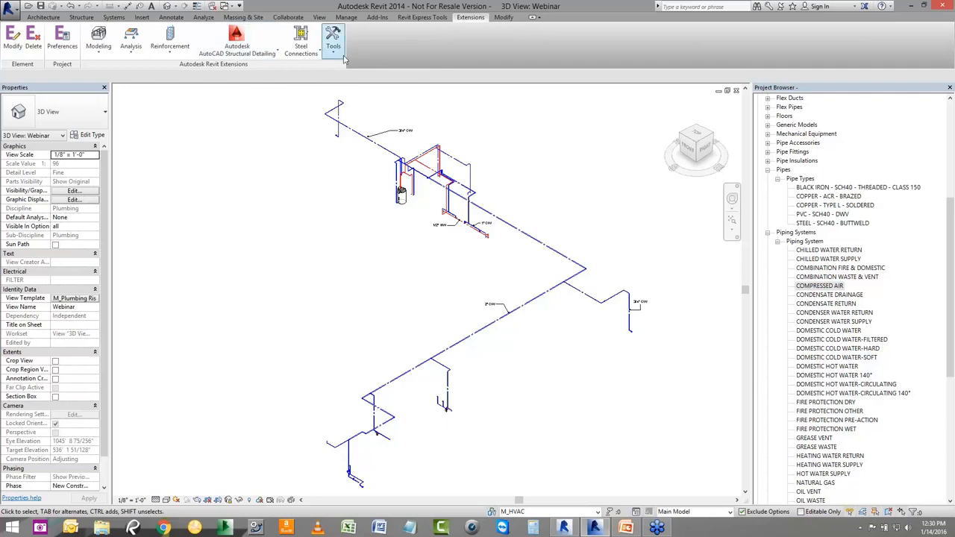
click(343, 55)
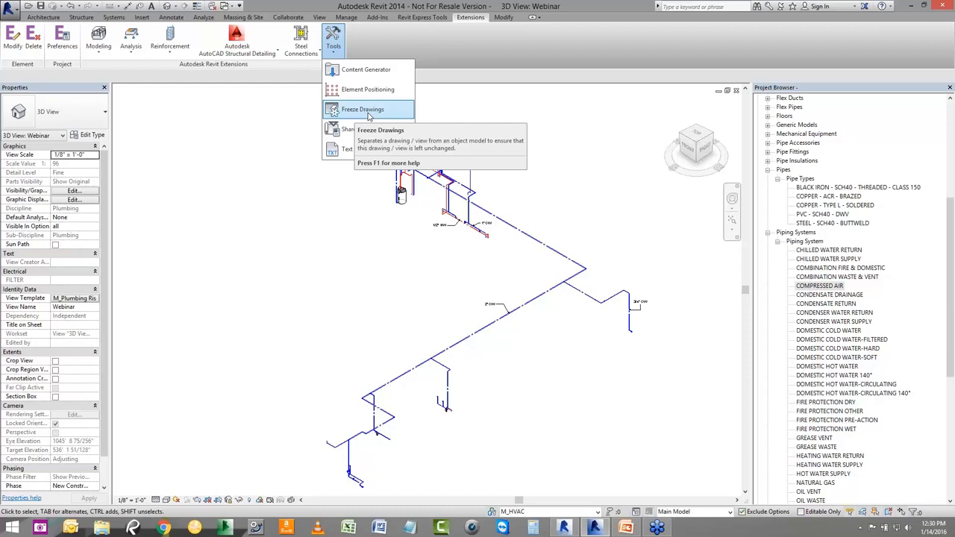
click(369, 112)
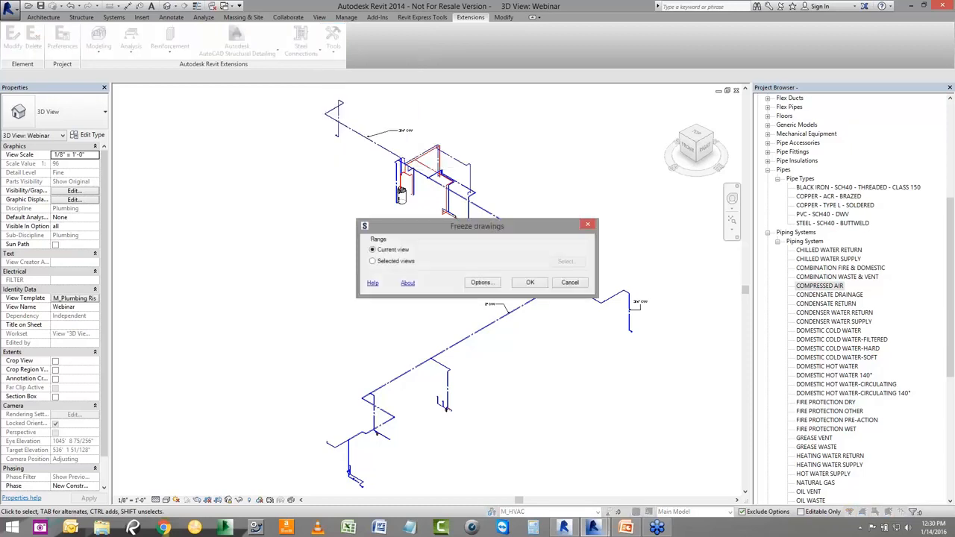
drag(435, 234, 390, 170)
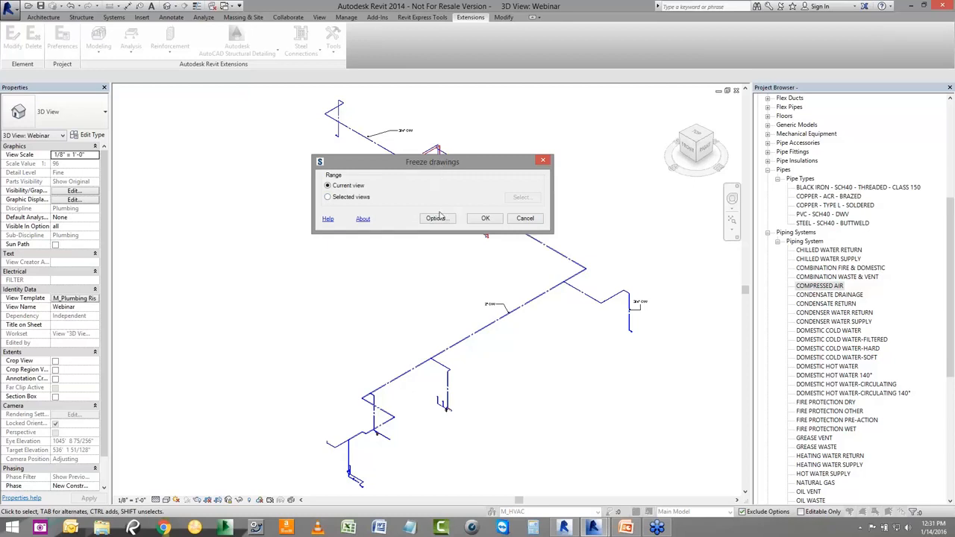
click(484, 219)
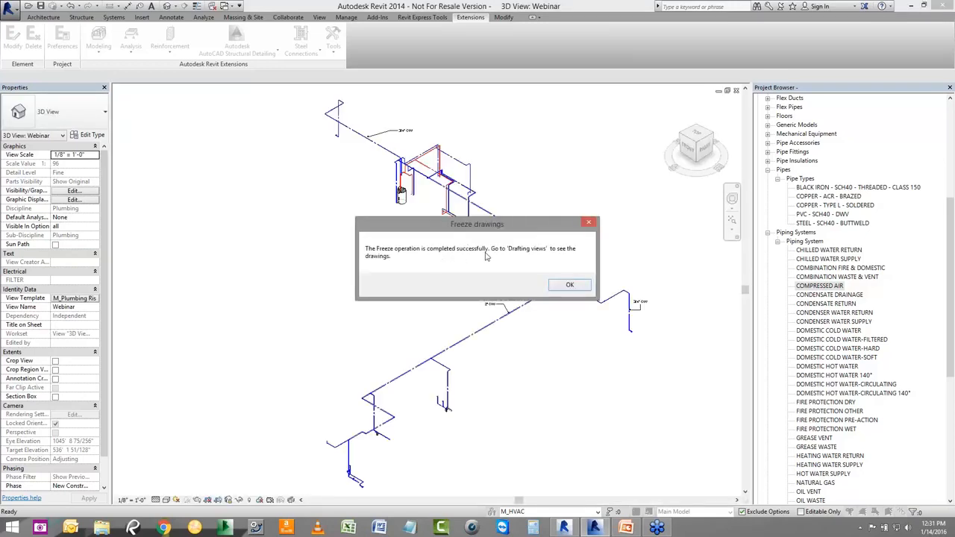
click(564, 286)
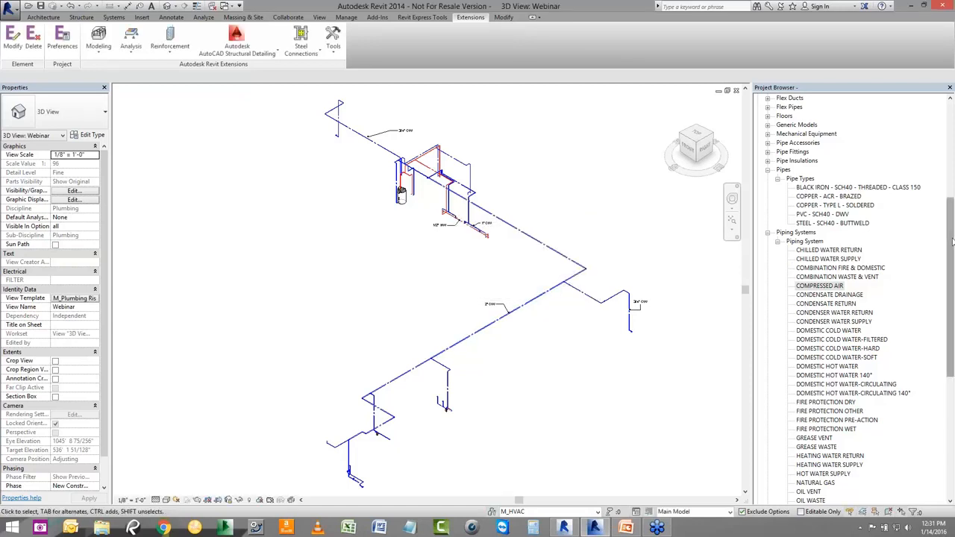
- Expand the unassigned drafting views in the project's view list and open 3D Views-Webinar (Frozen)
drag(952, 234, 952, 136)
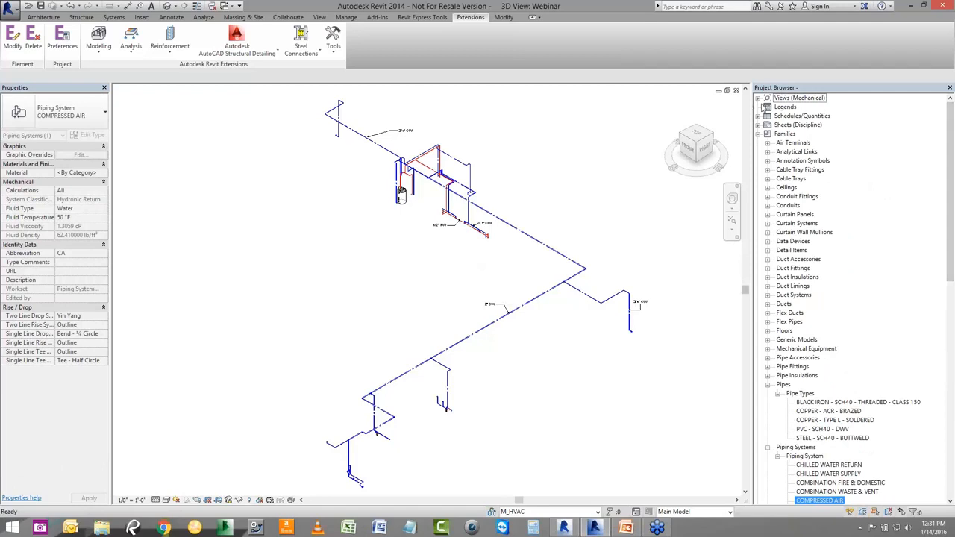
click(759, 99)
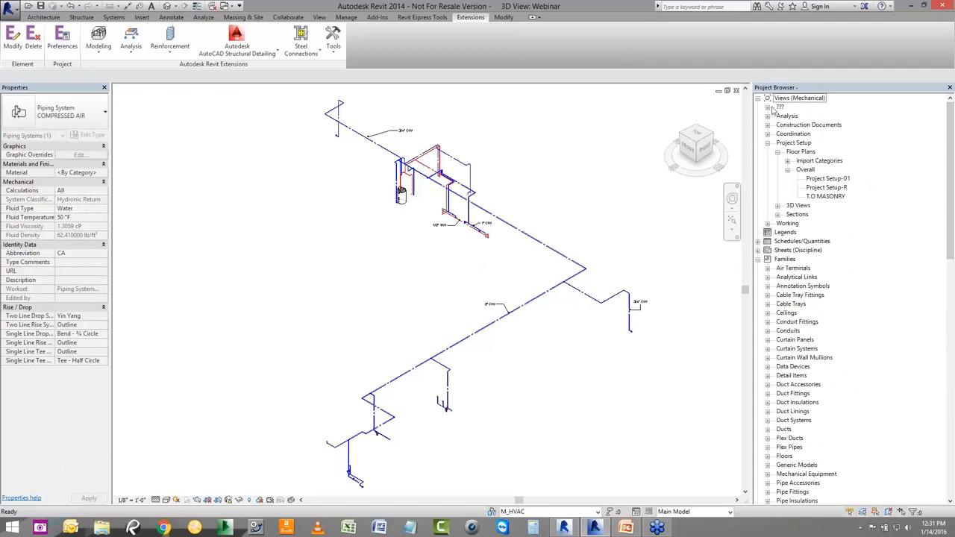
click(768, 107)
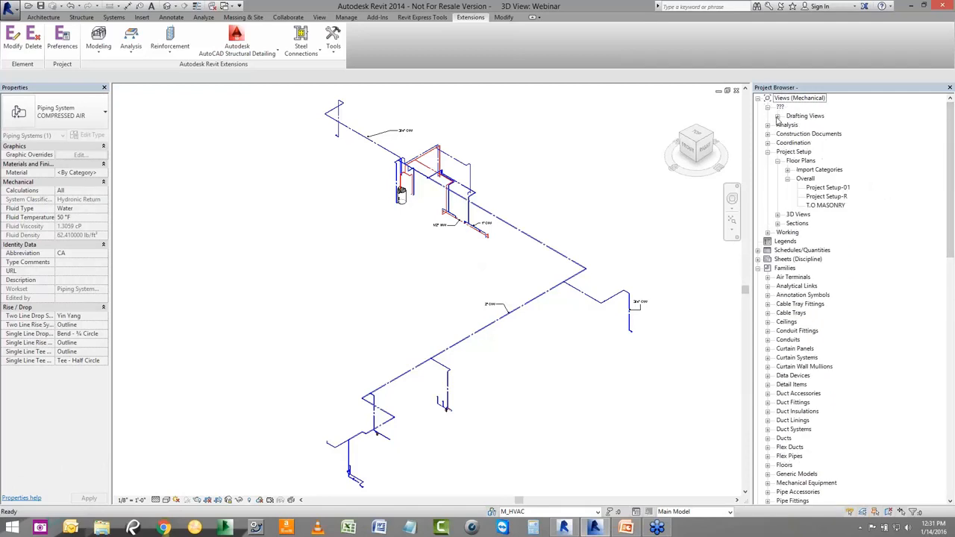
click(778, 116)
click(787, 126)
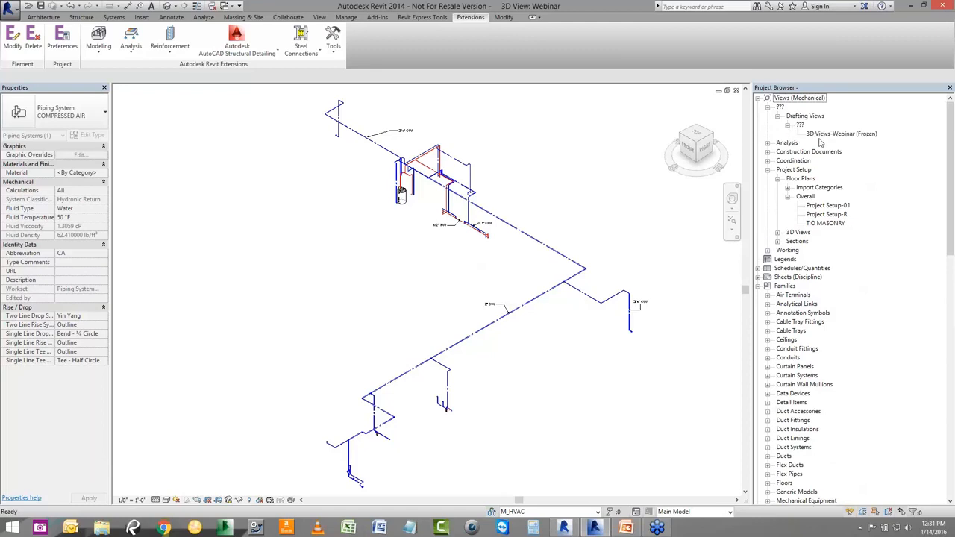
double_click(827, 135)
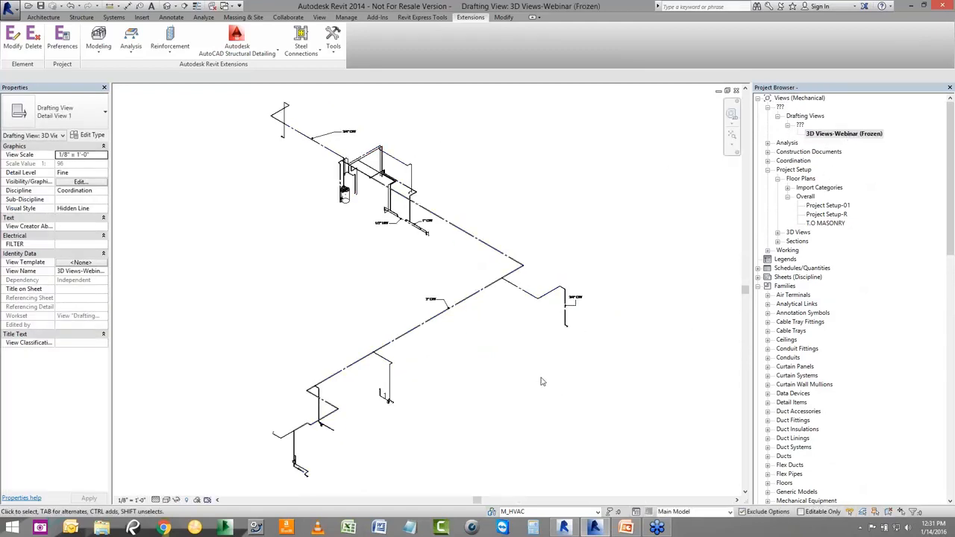
- Partially explode the imported riser drawing twice, breaking it down into individual detail lines
scroll(657, 317, down, 2)
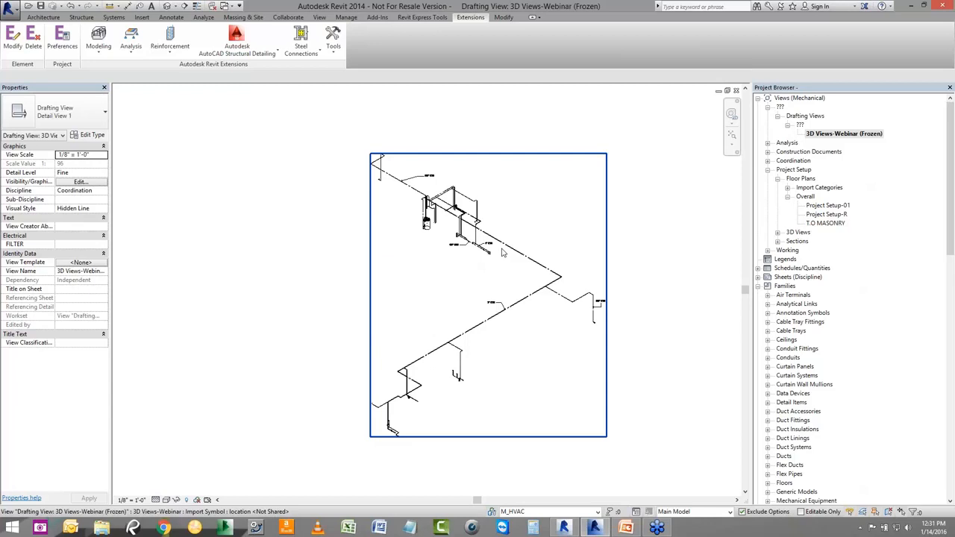
click(502, 252)
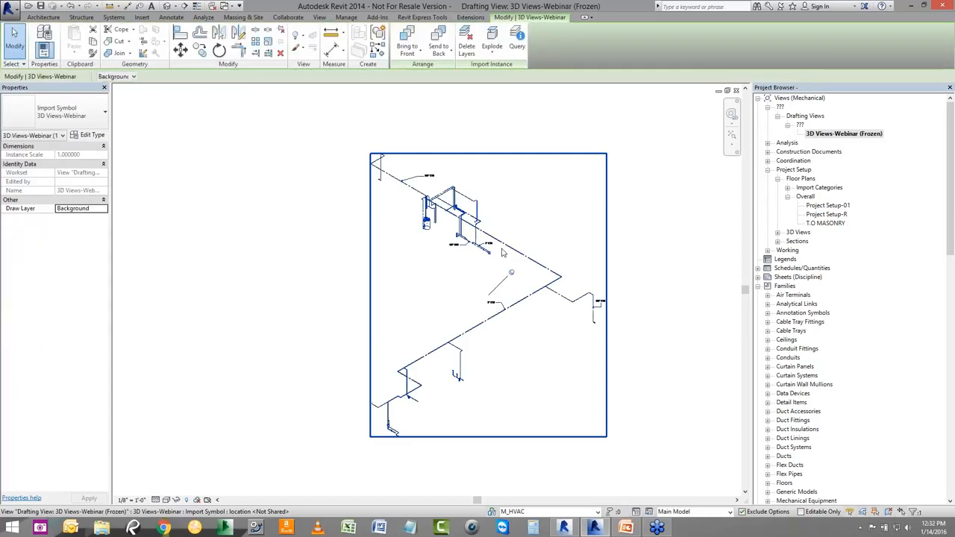
click(494, 48)
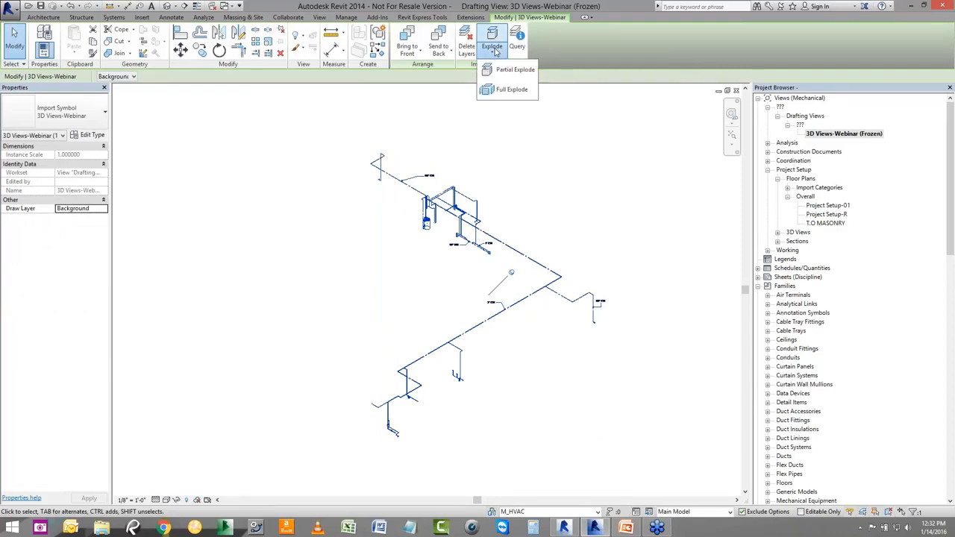
click(514, 70)
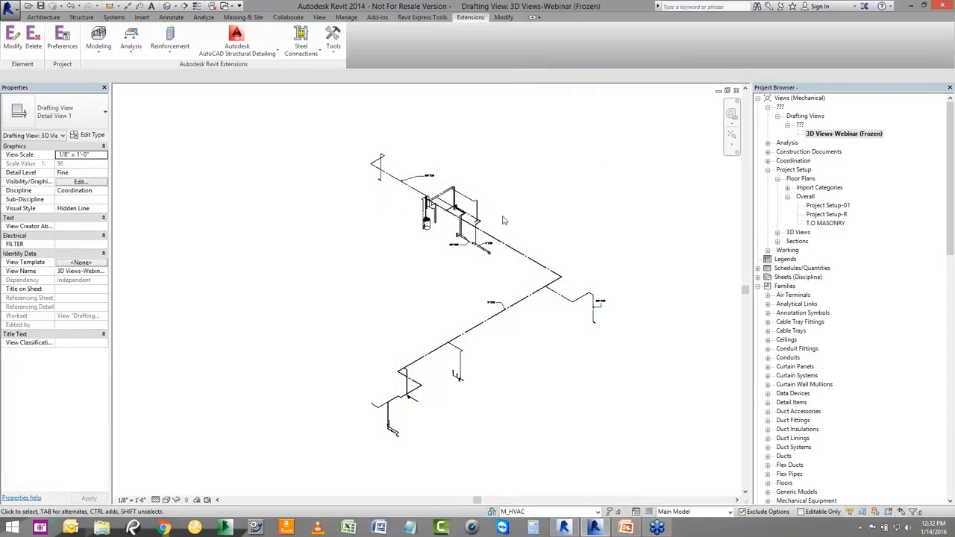
click(502, 242)
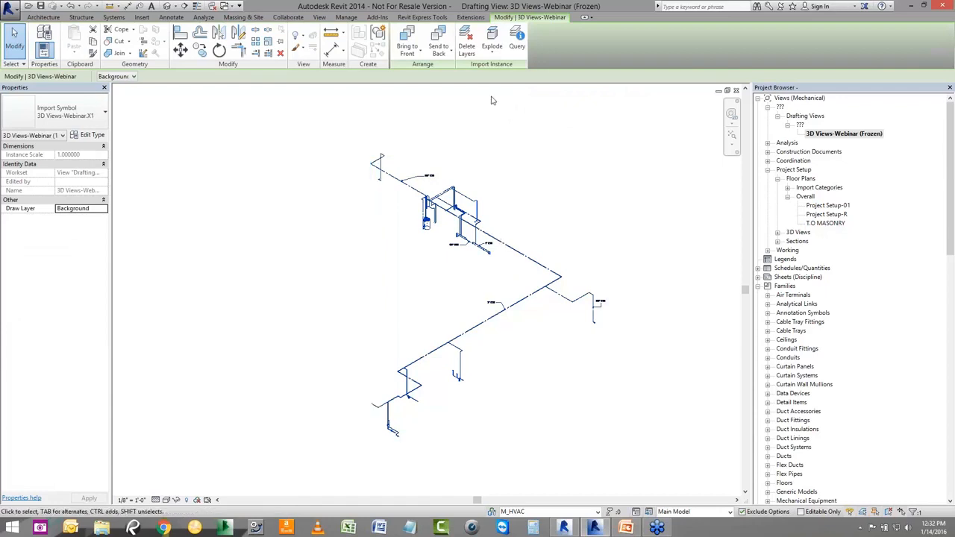
click(492, 48)
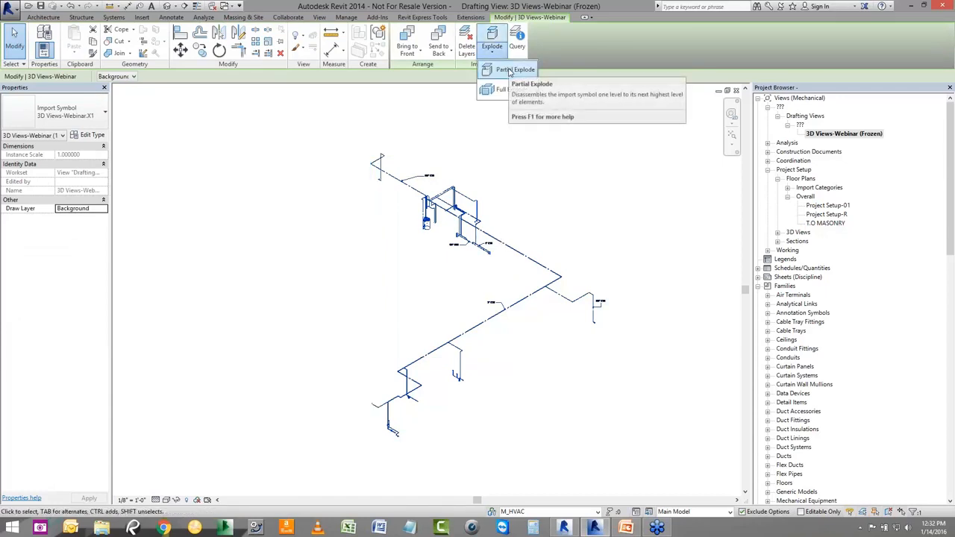
click(511, 70)
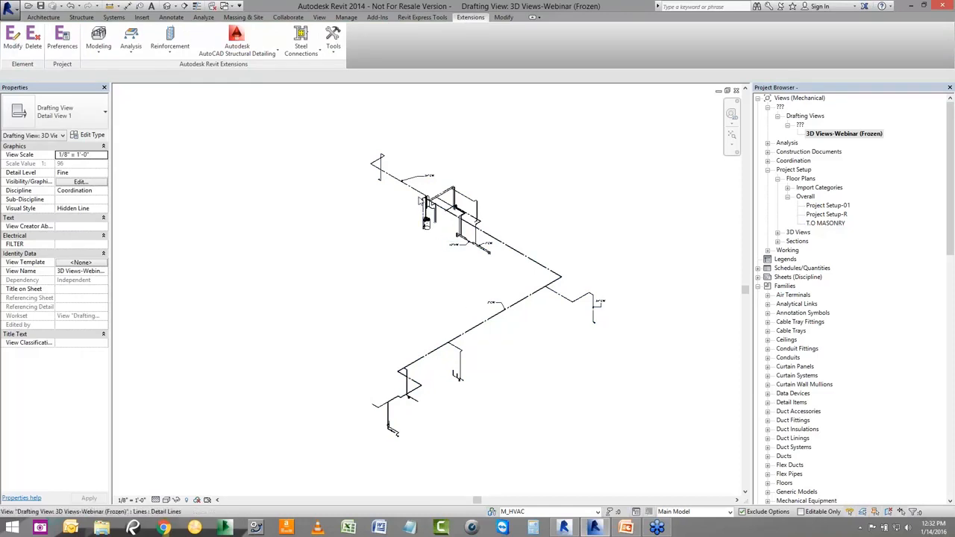
- Select one detail line of the long cold water main near its lower end to inspect it, and clear the selection
scroll(408, 367, up, 4)
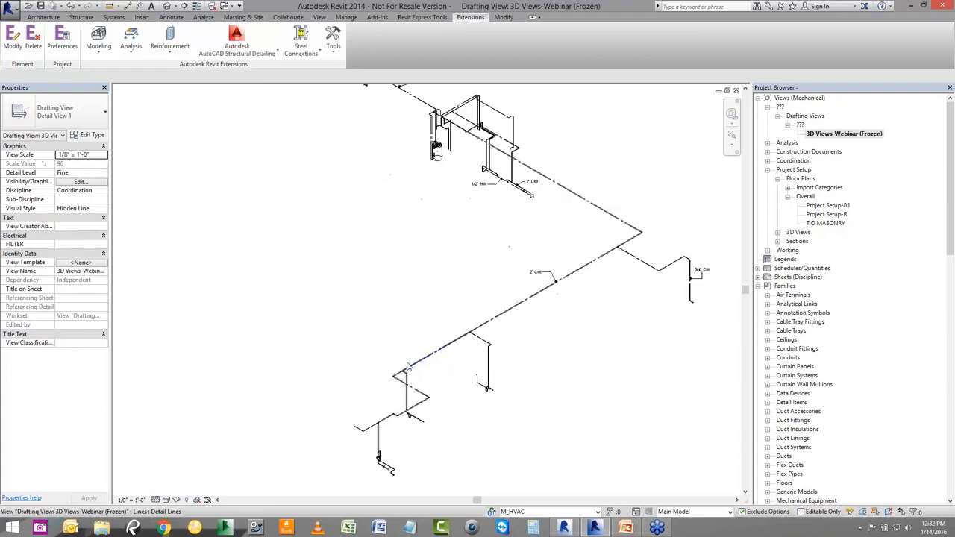
scroll(411, 371, up, 3)
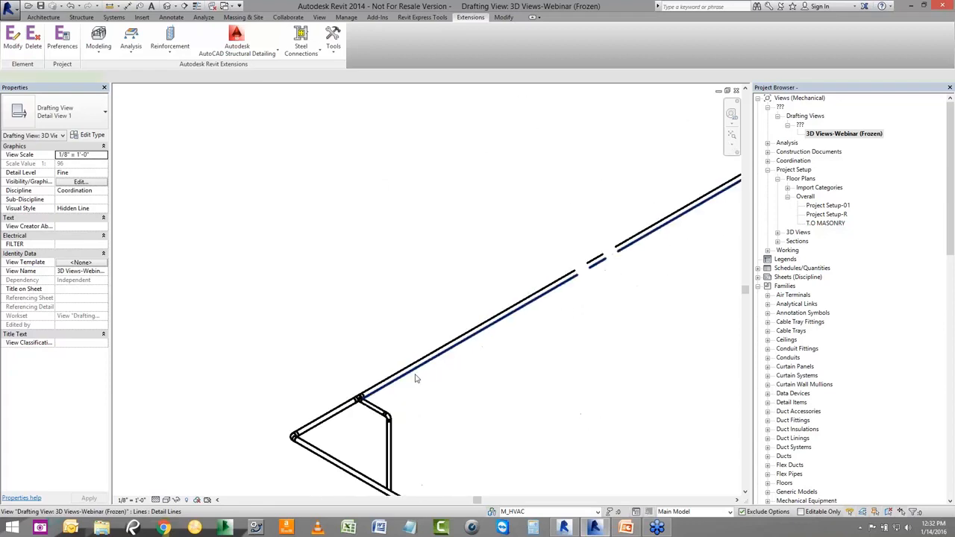
click(433, 354)
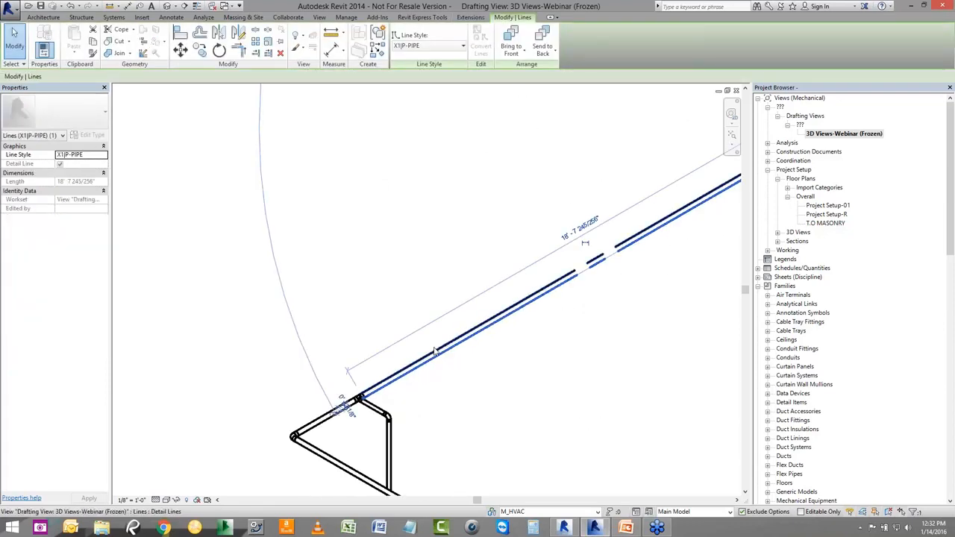
click(430, 307)
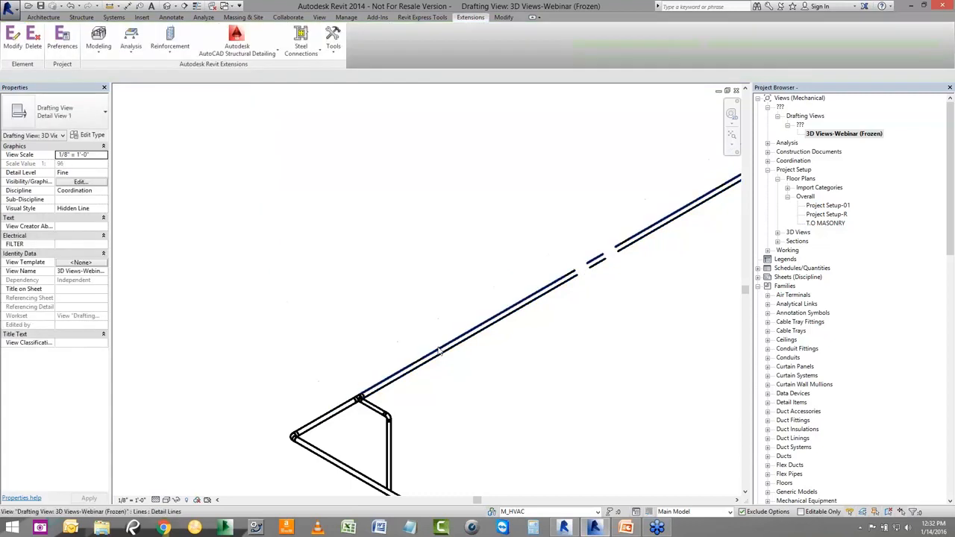
- Move the hot water detail line carrying the 1/2" HW tag in the fixture branch slightly below its original position
scroll(448, 396, down, 3)
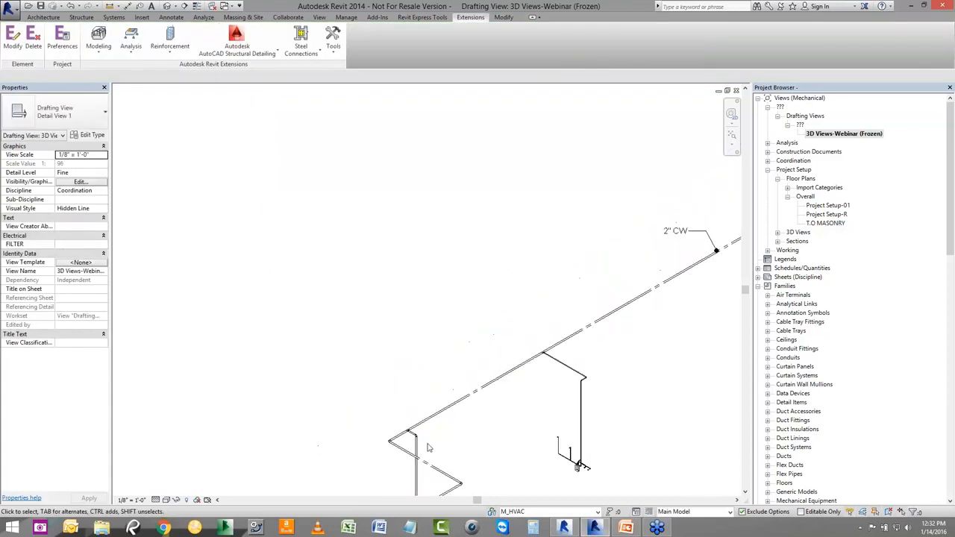
scroll(430, 447, down, 2)
scroll(534, 177, up, 5)
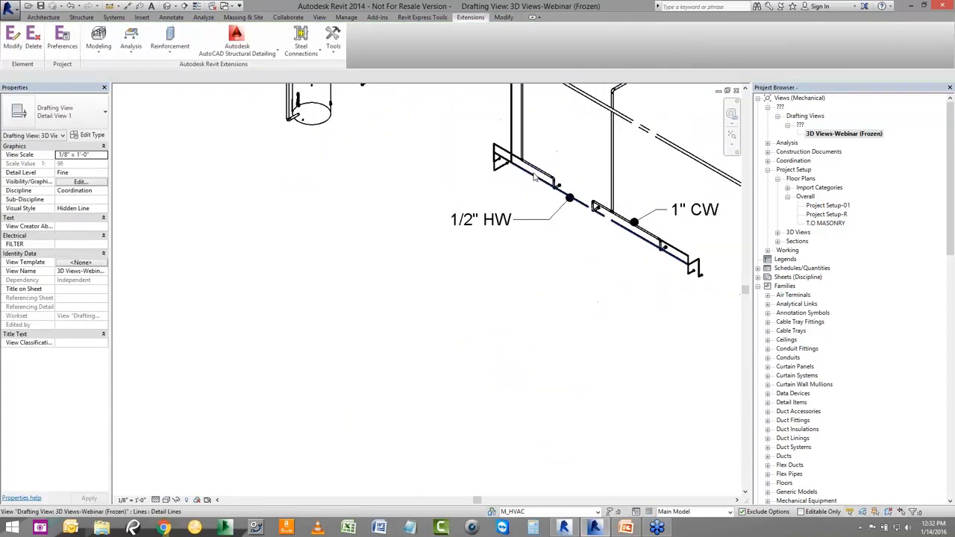
scroll(535, 177, up, 3)
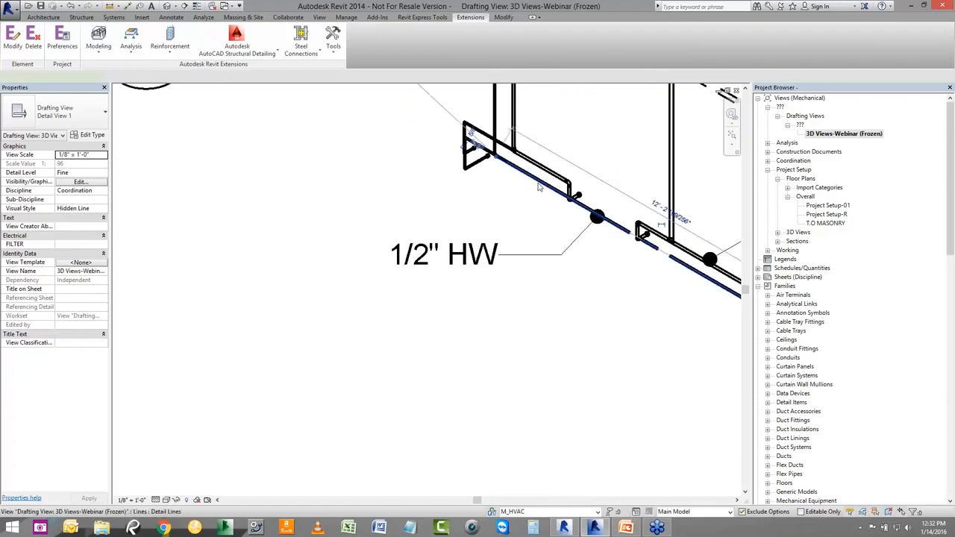
click(539, 187)
drag(526, 174, 523, 188)
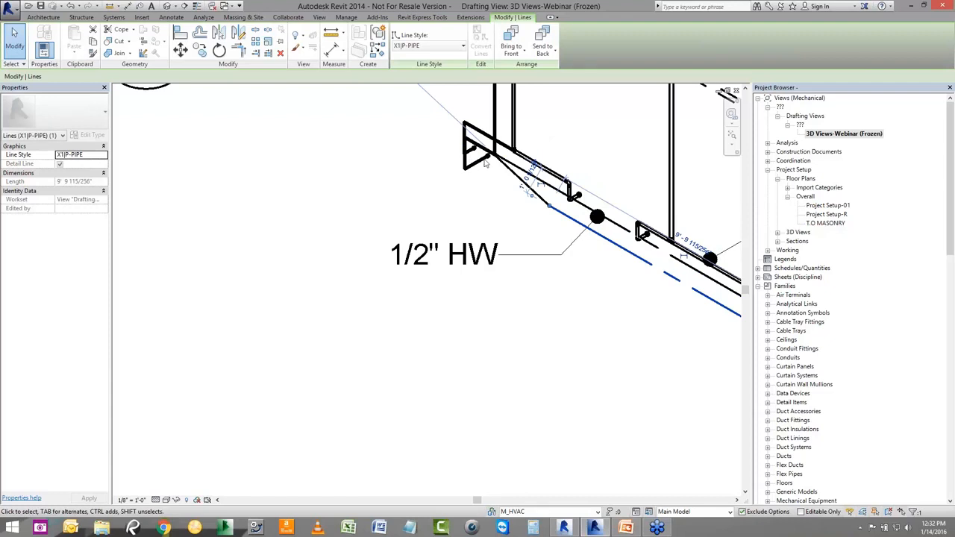
- Undo the last move of the hot water detail line in the fixture branch
scroll(489, 203, up, 3)
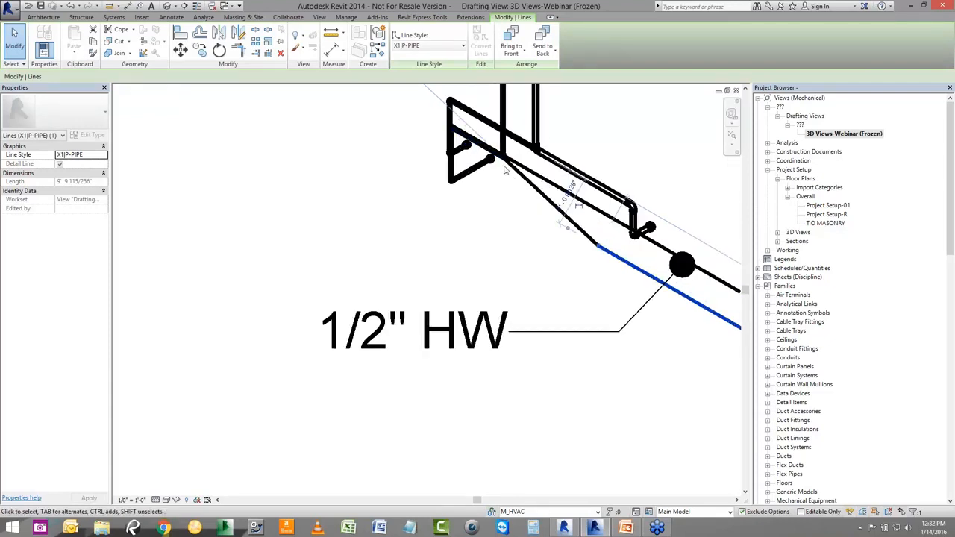
scroll(458, 241, down, 1)
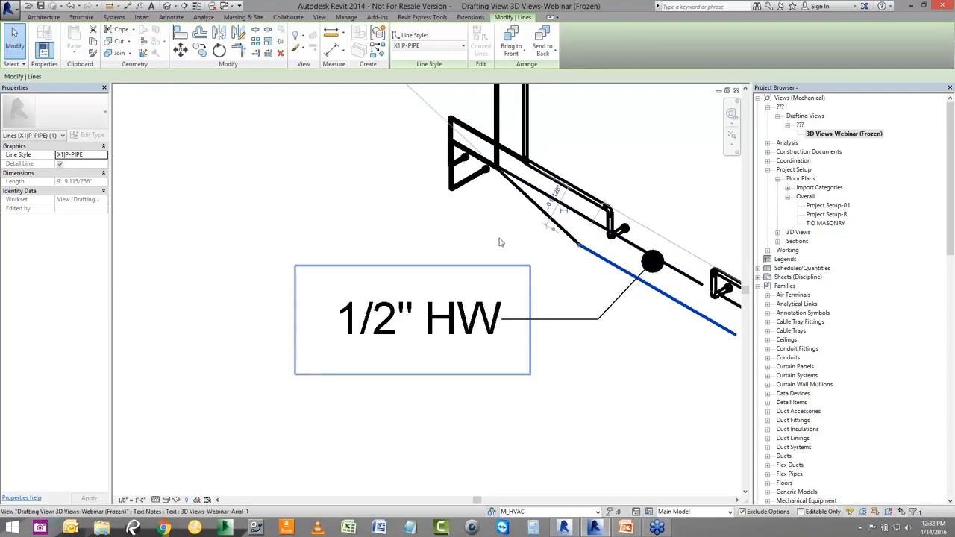
click(71, 6)
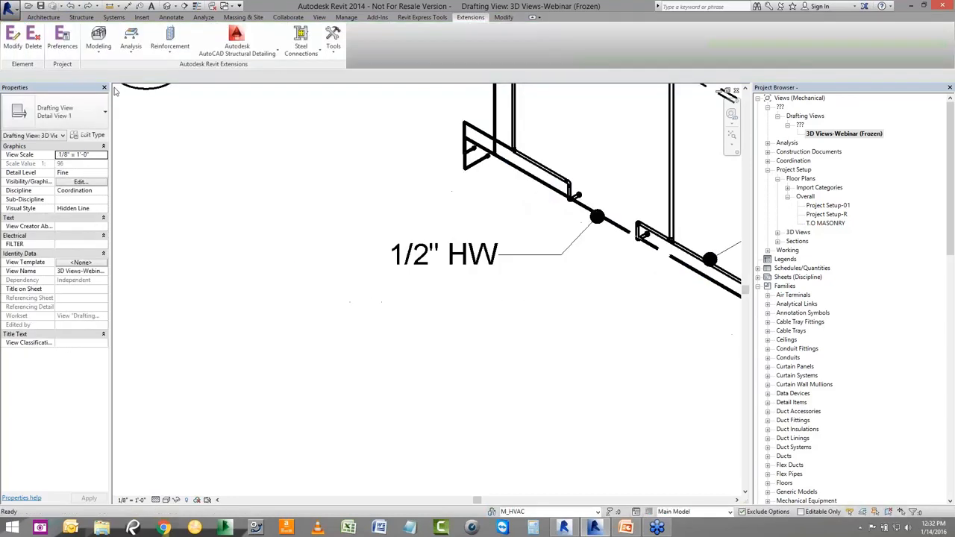
- Move both overlapping hot water detail lines at the 1/2" HW tag below their original position, unjoining the elements that cannot stay joined
scroll(590, 212, up, 2)
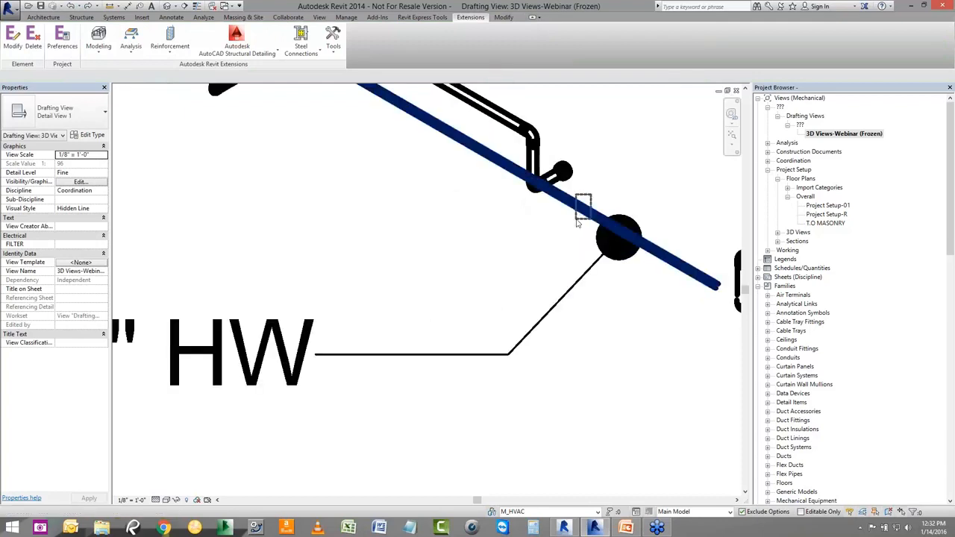
click(581, 207)
drag(576, 210, 542, 266)
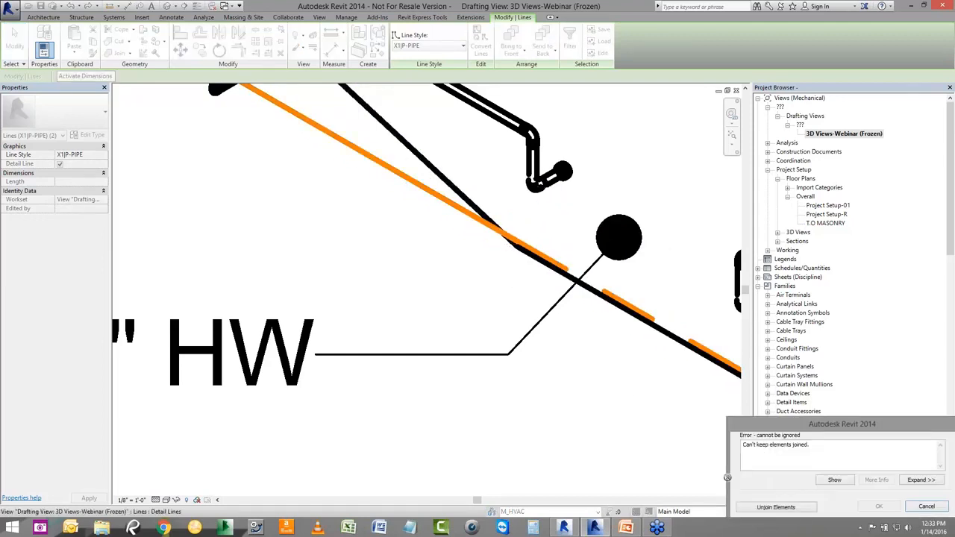
click(777, 508)
scroll(574, 427, down, 3)
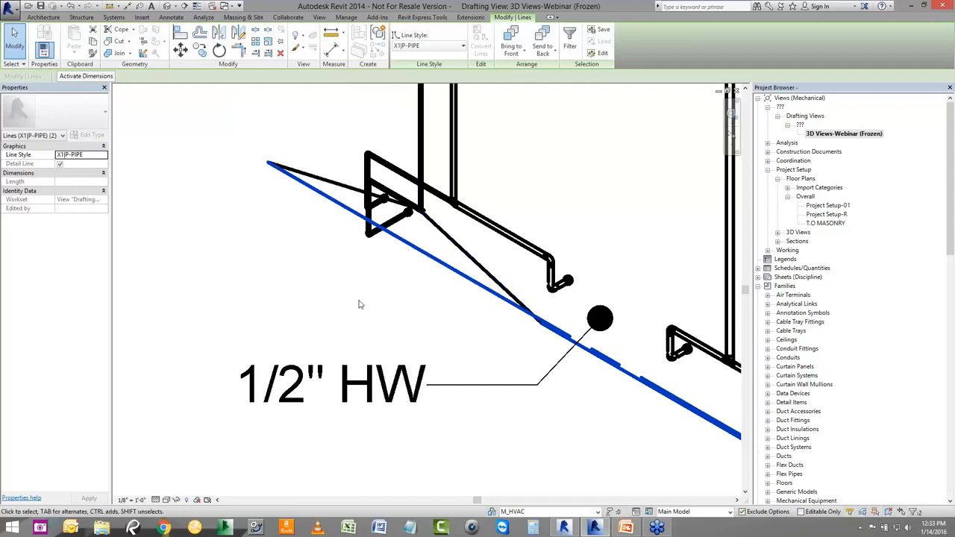
scroll(454, 260, down, 2)
scroll(454, 236, down, 2)
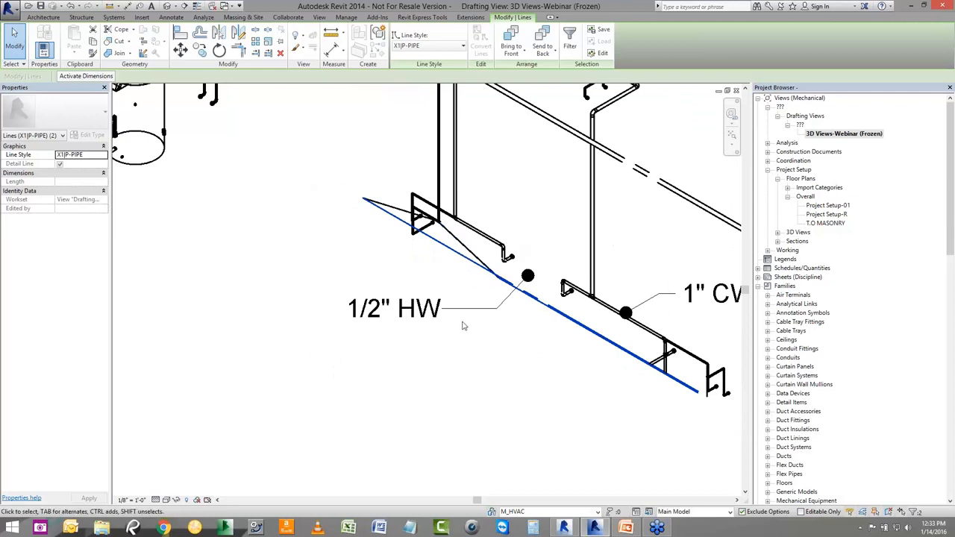
scroll(437, 311, up, 3)
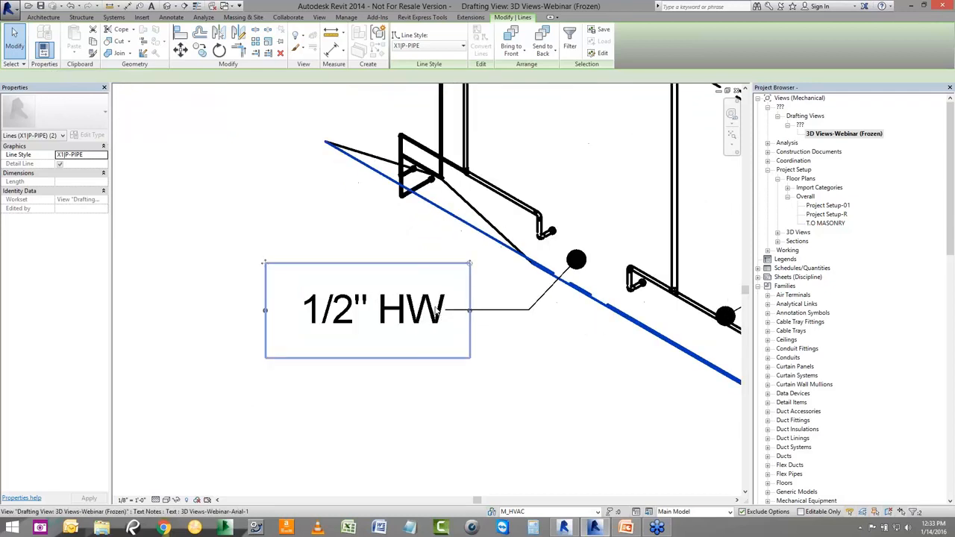
click(474, 312)
click(489, 310)
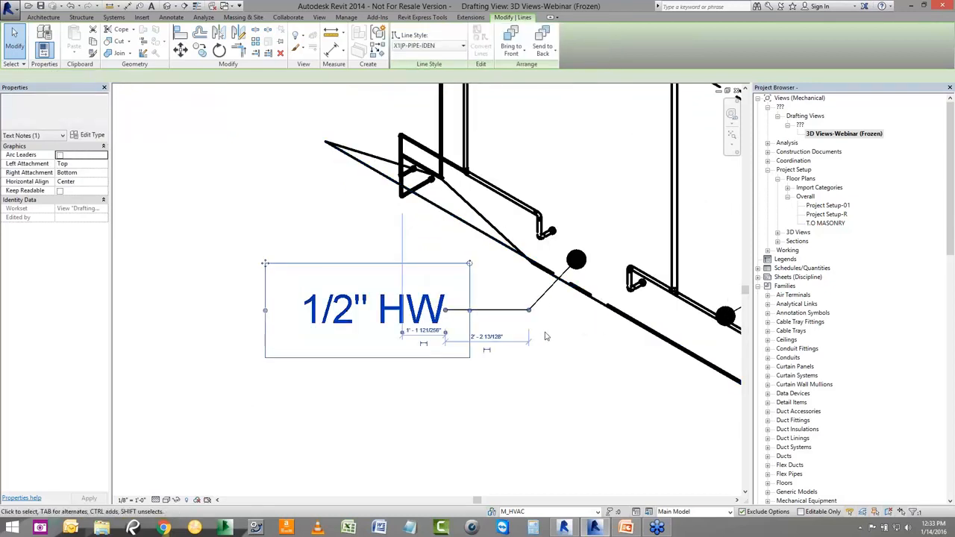
click(560, 295)
scroll(589, 271, up, 3)
key(Escape)
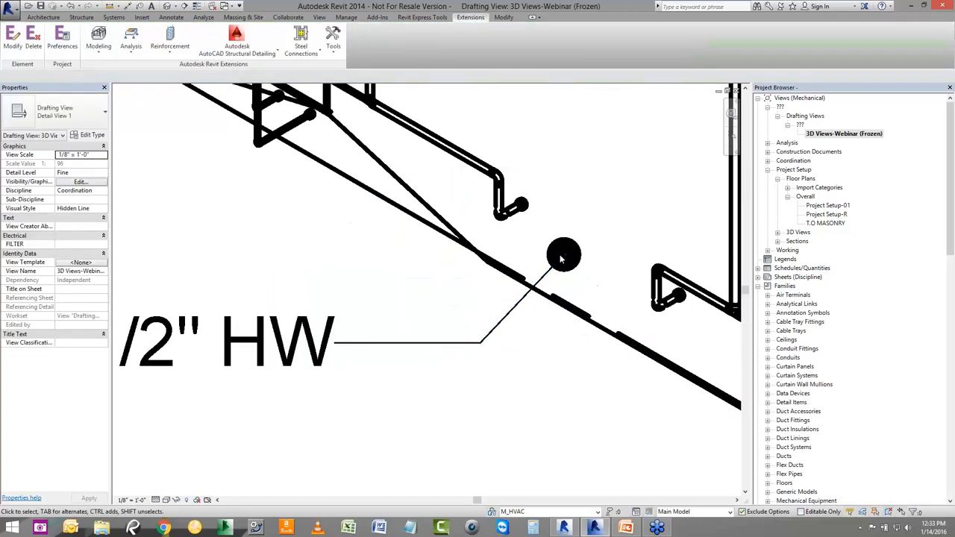
- Move the 1/2" HW tag's black dot and angled leader segment down onto the relocated hot water line
drag(543, 265, 543, 266)
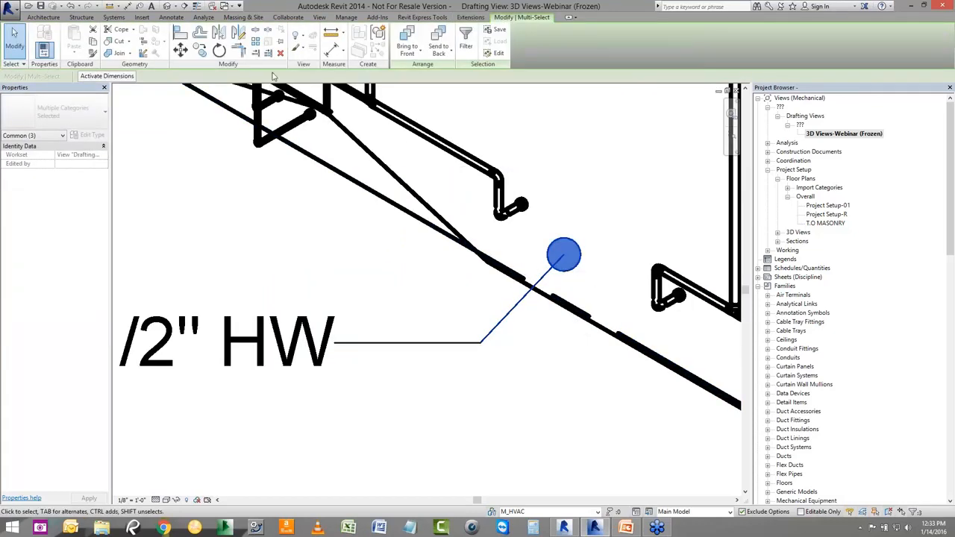
click(180, 50)
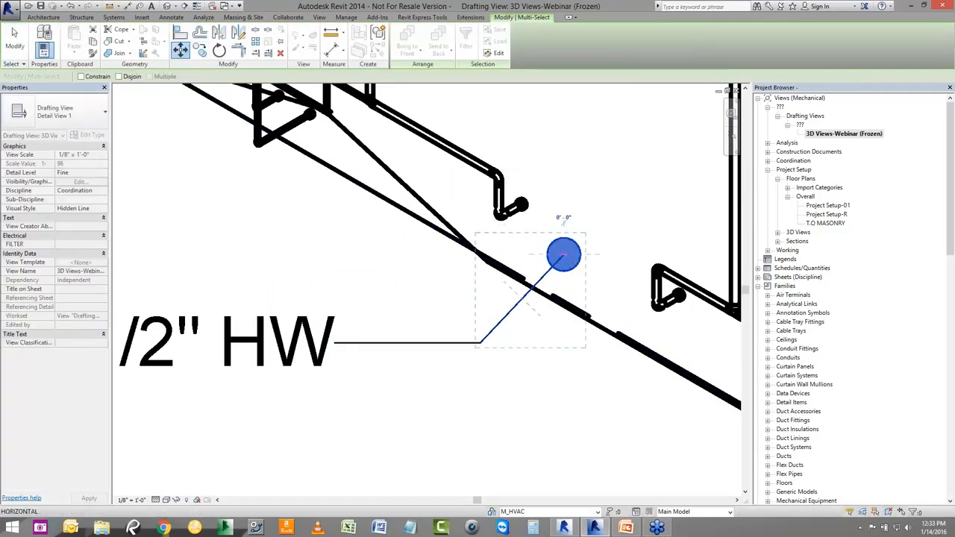
click(564, 255)
click(571, 306)
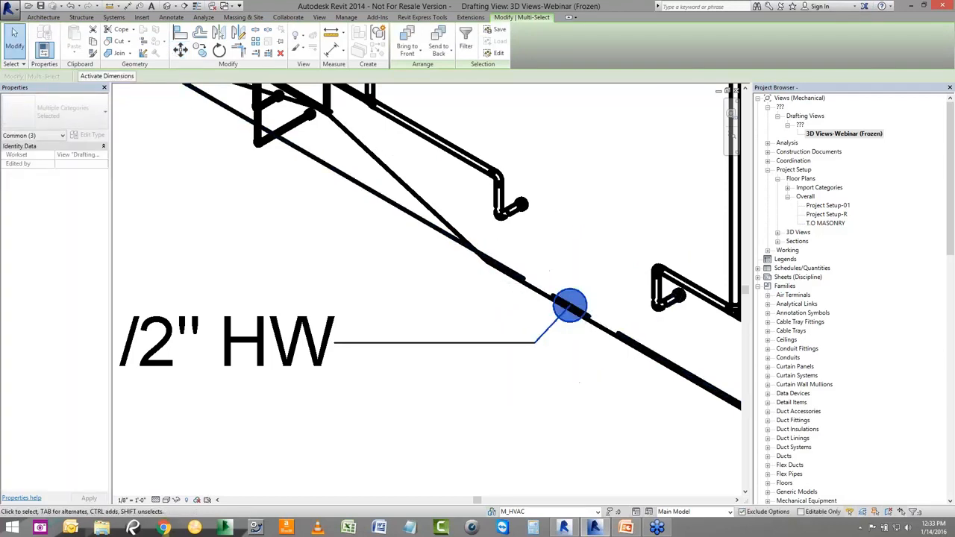
click(513, 429)
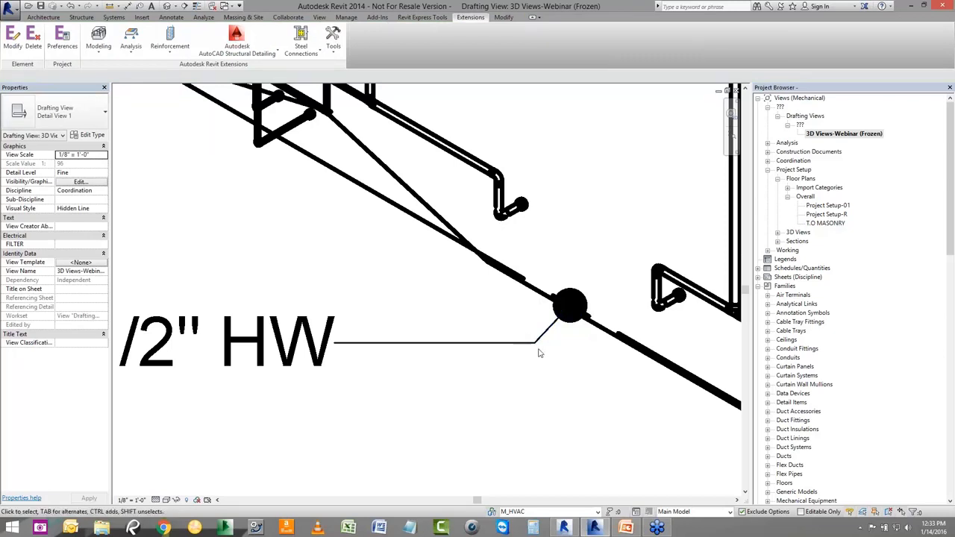
scroll(533, 349, down, 2)
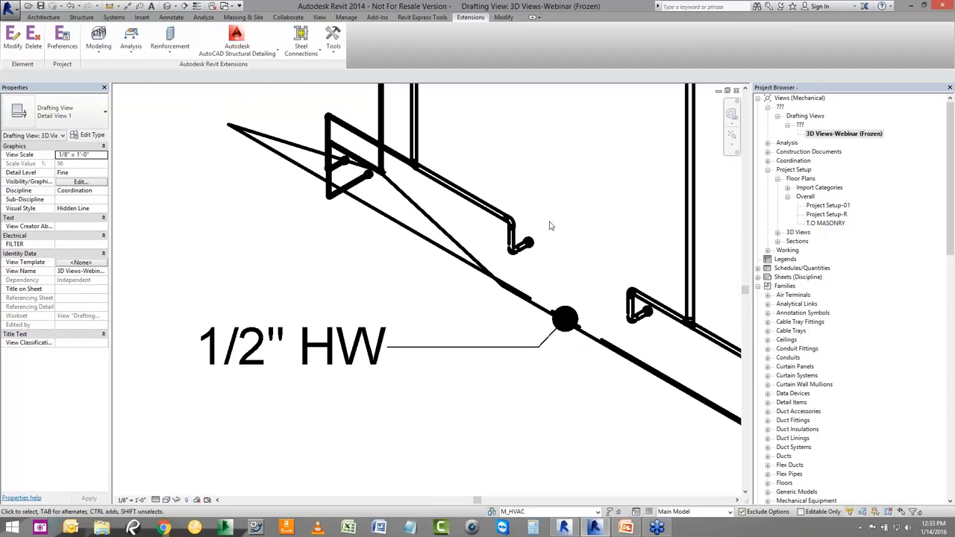
scroll(550, 226, down, 3)
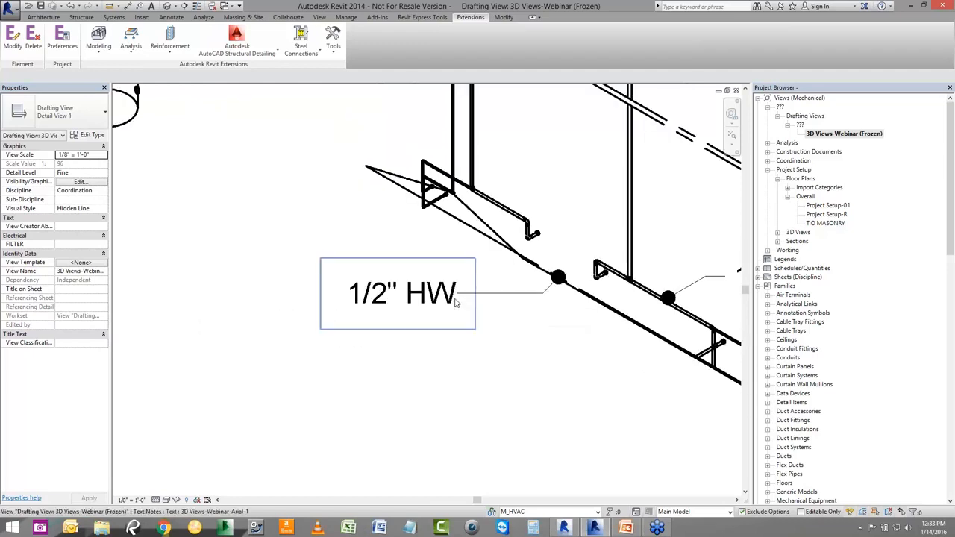
scroll(456, 302, down, 4)
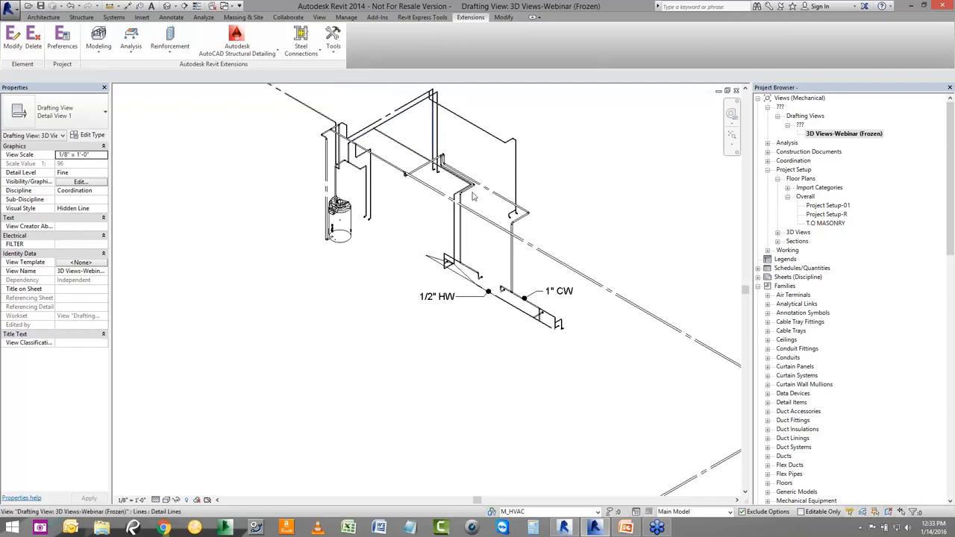
scroll(548, 270, up, 3)
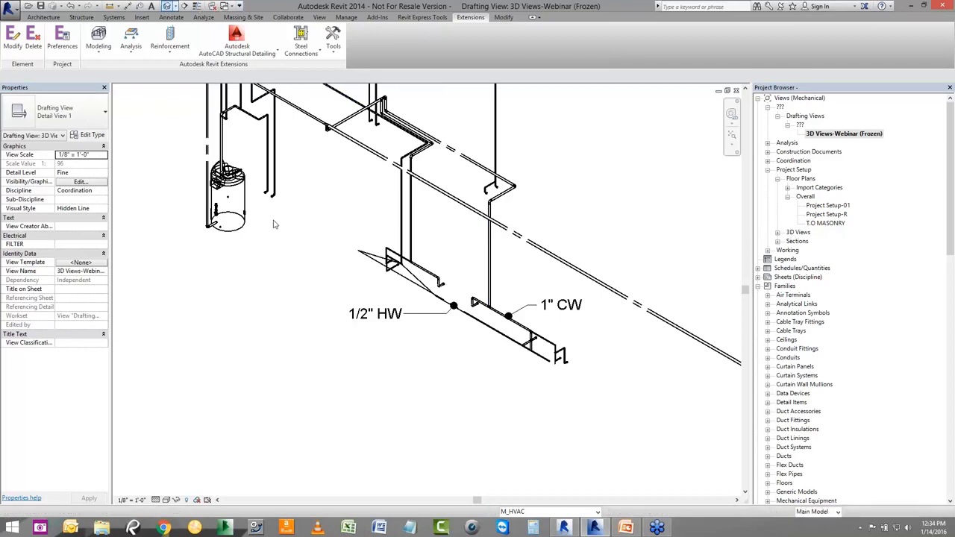
- Open the default 3D view and apply the M_Plumbing Riser-Domestic Water view template to it
key(3)
key(d)
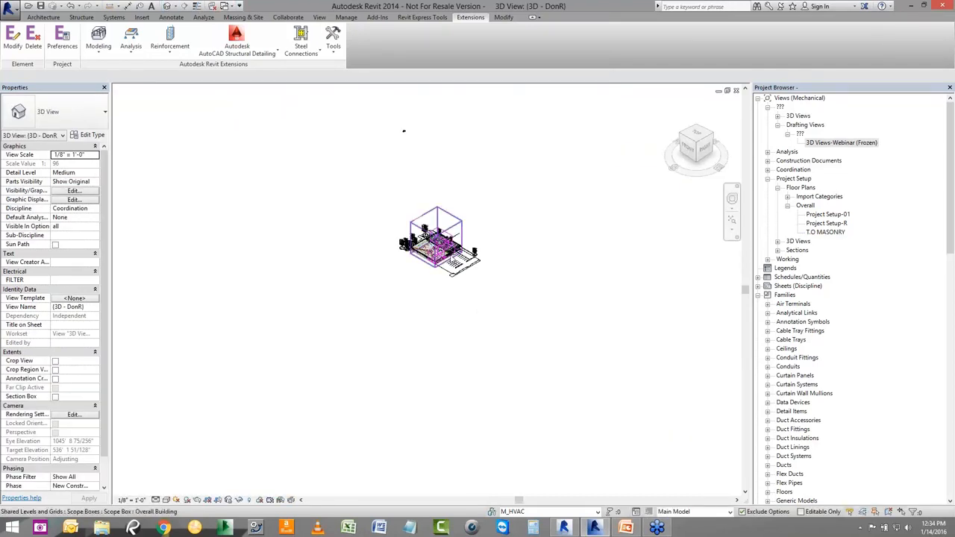
click(88, 298)
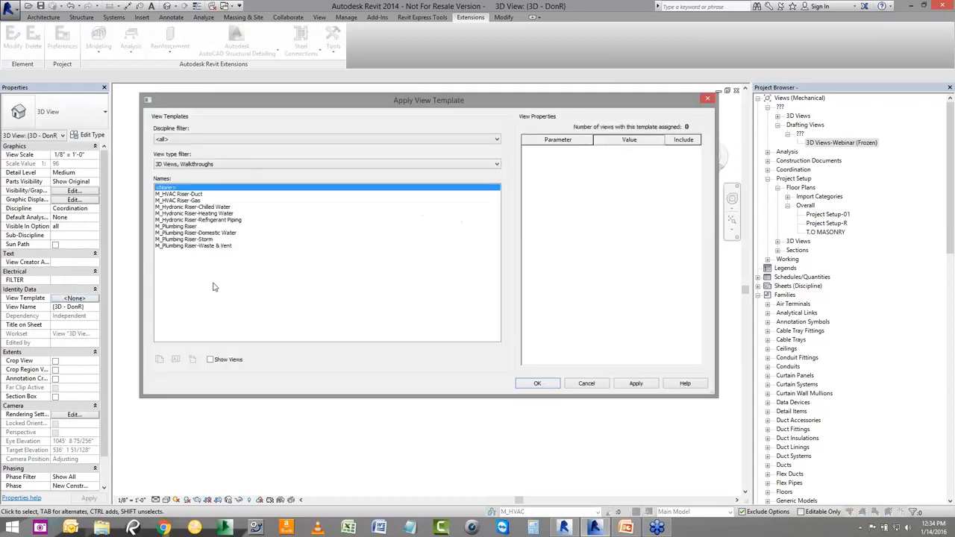
click(193, 233)
click(536, 383)
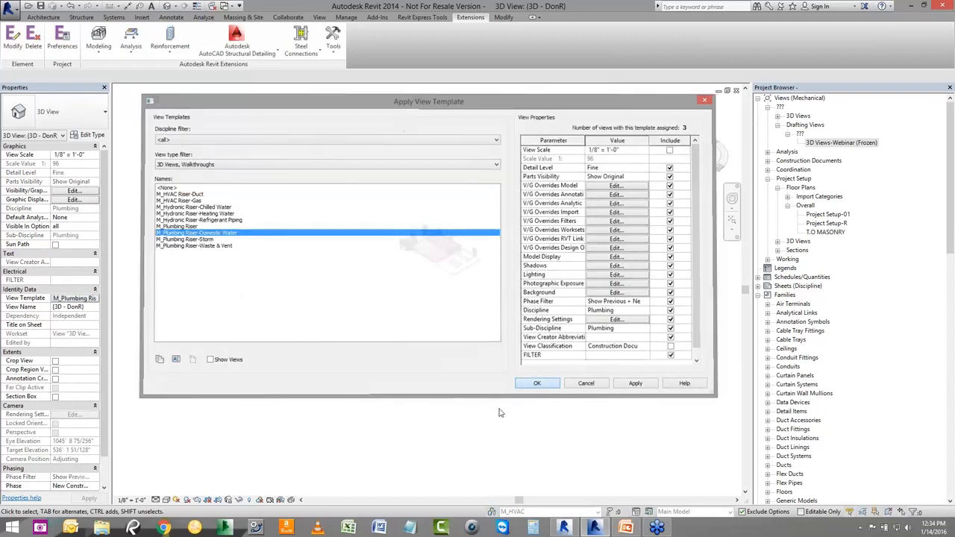
click(438, 246)
scroll(445, 256, up, 5)
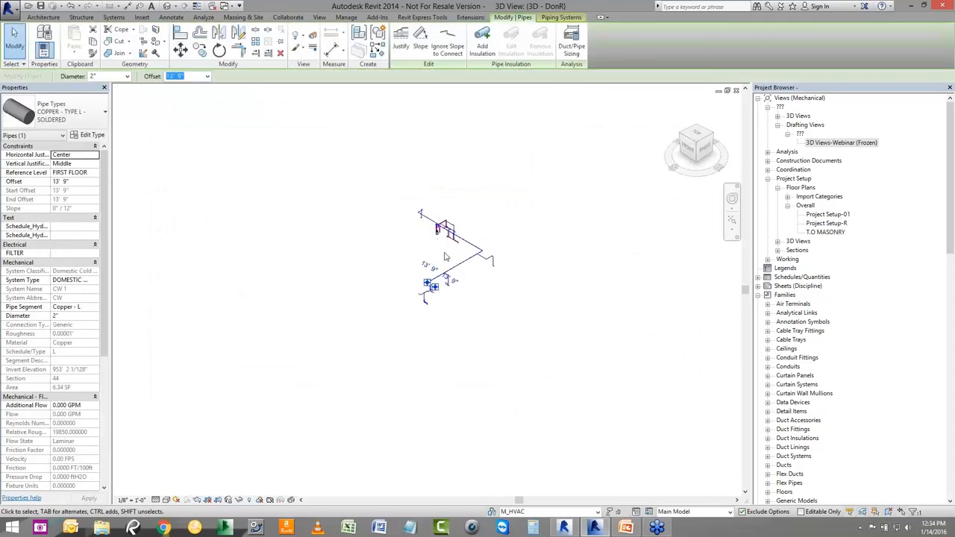
scroll(445, 257, up, 2)
- Set the Detail Level in the M_Plumbing Riser-Domestic Water view template to Medium
click(156, 500)
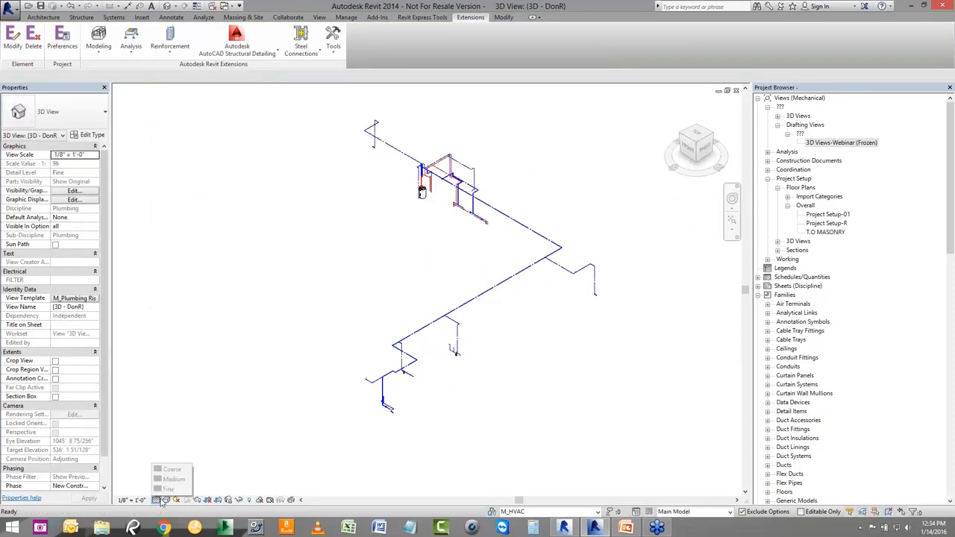
click(205, 389)
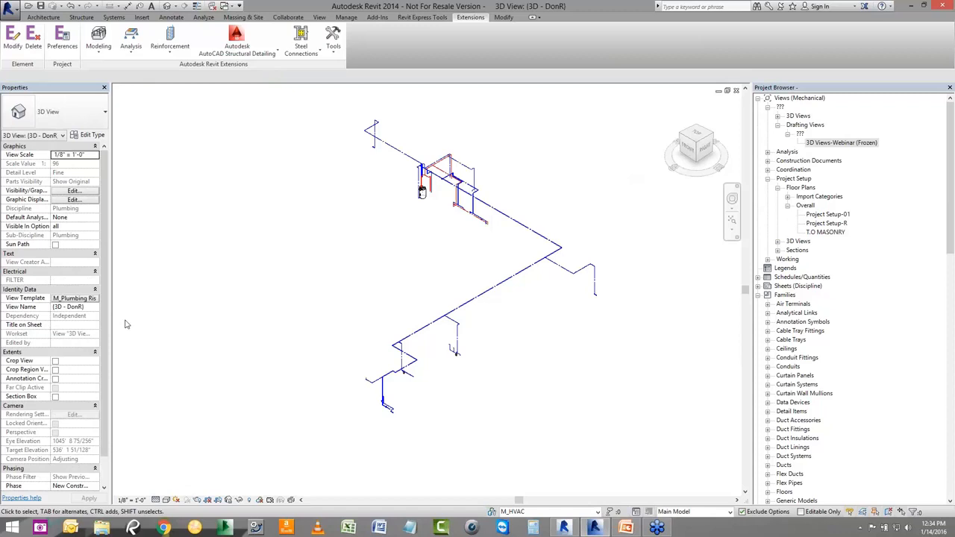
click(75, 298)
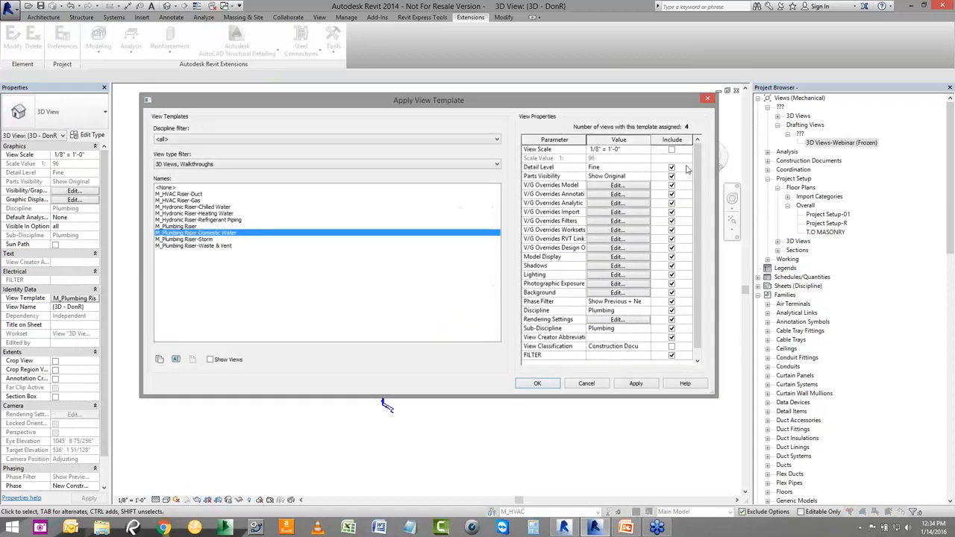
click(644, 168)
click(646, 168)
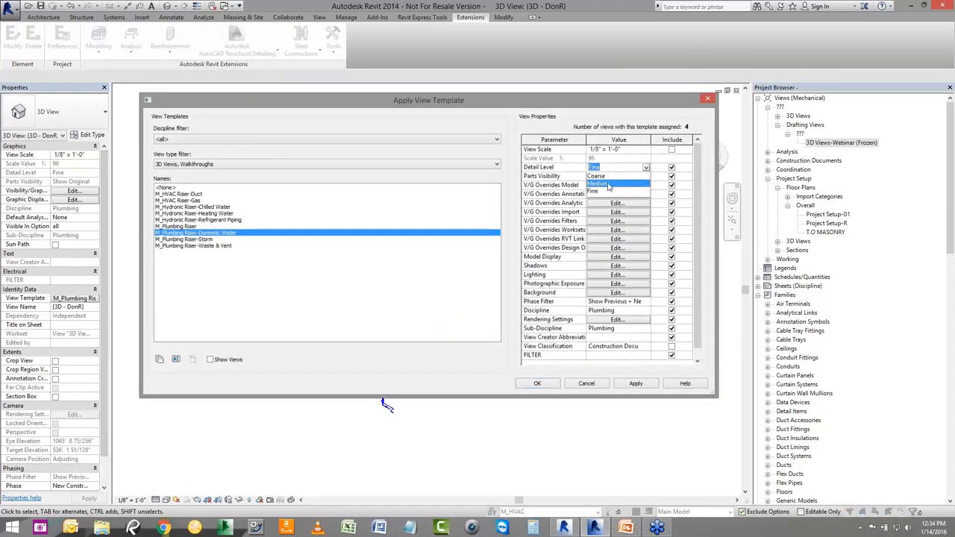
click(601, 183)
click(528, 385)
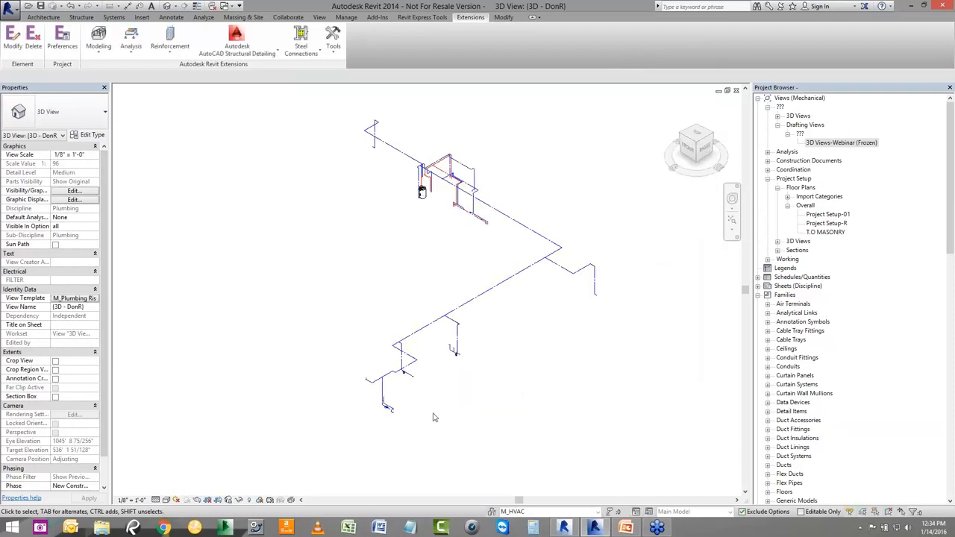
- Freeze the current 3D view into a drafting view with the Freeze Drawings extension
scroll(429, 173, up, 5)
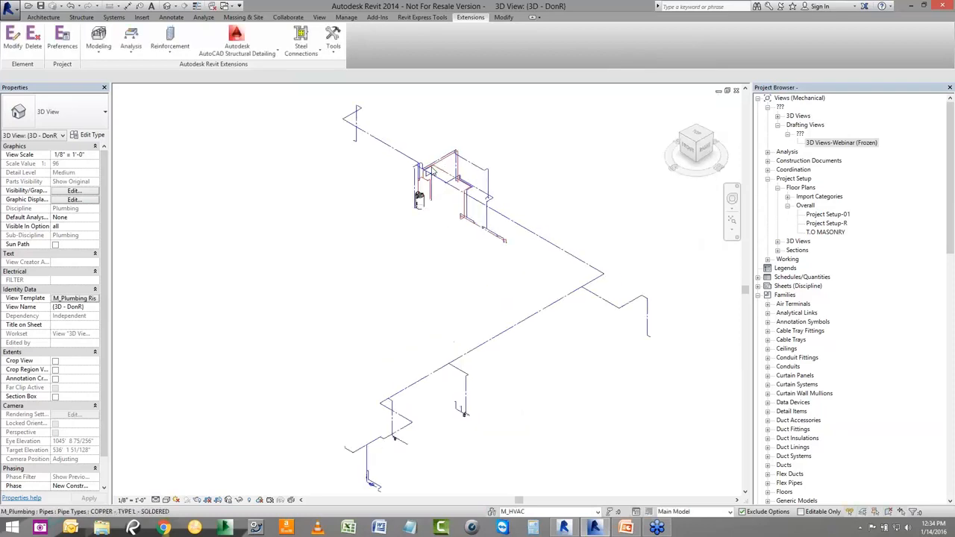
scroll(526, 293, down, 4)
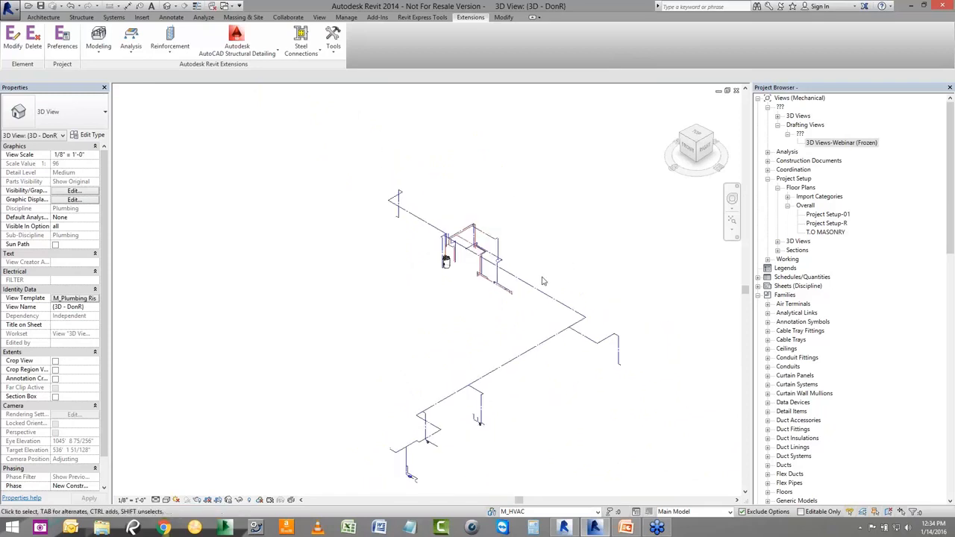
click(334, 49)
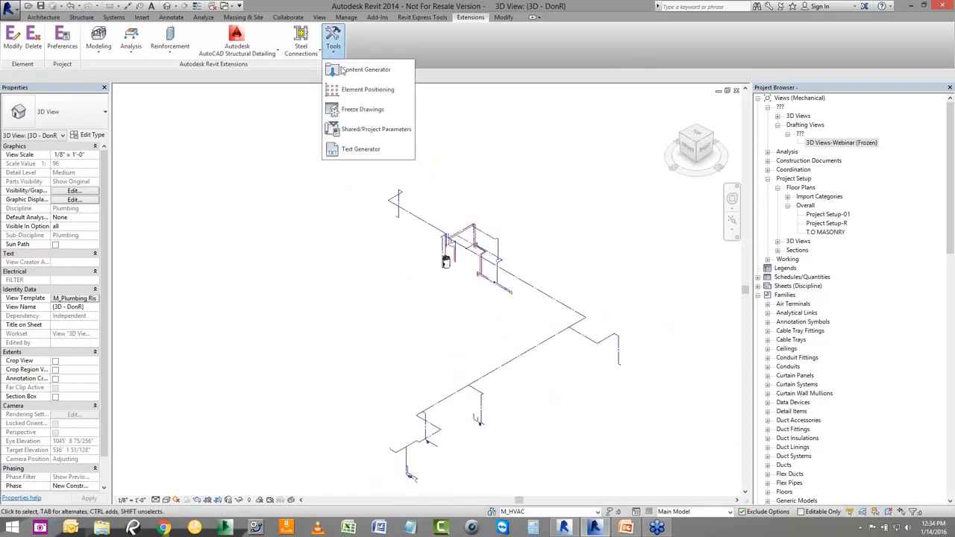
click(345, 104)
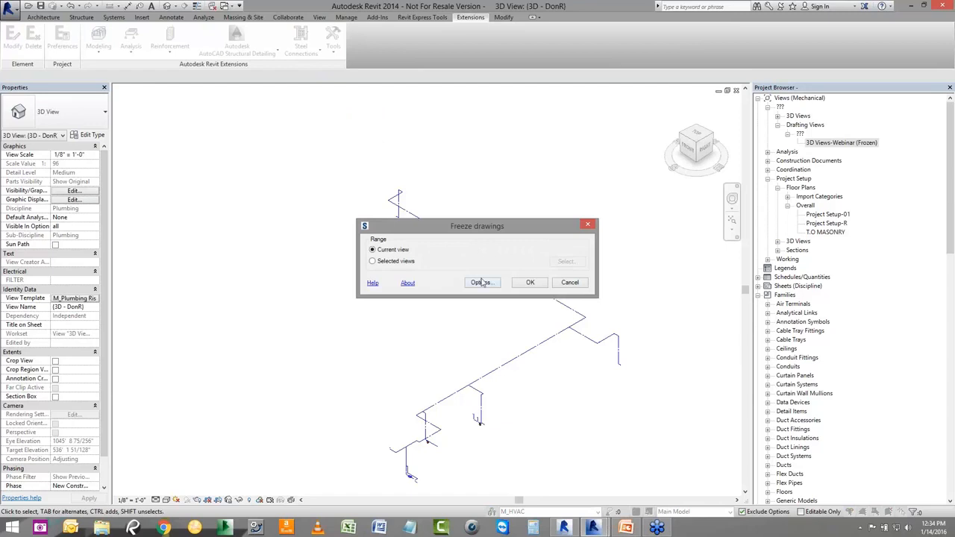
click(528, 284)
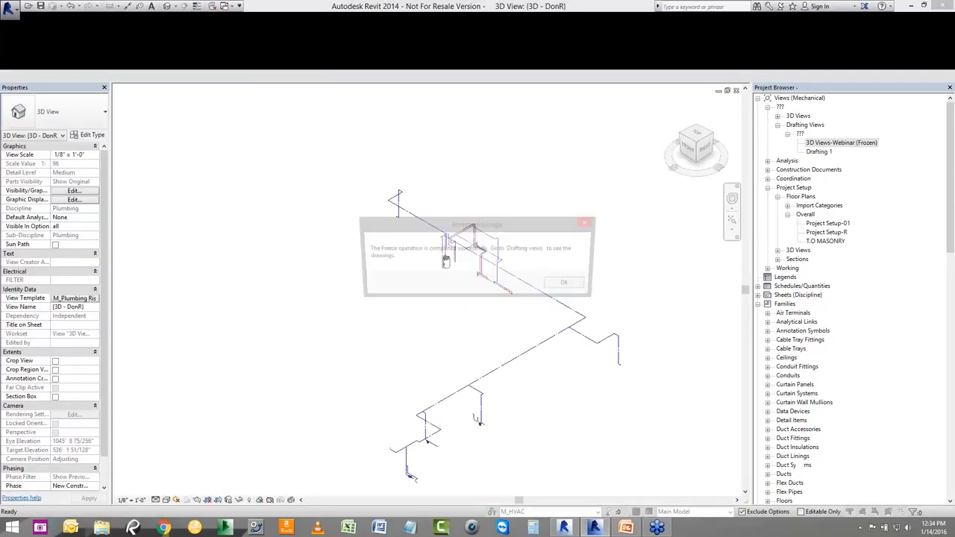
click(570, 285)
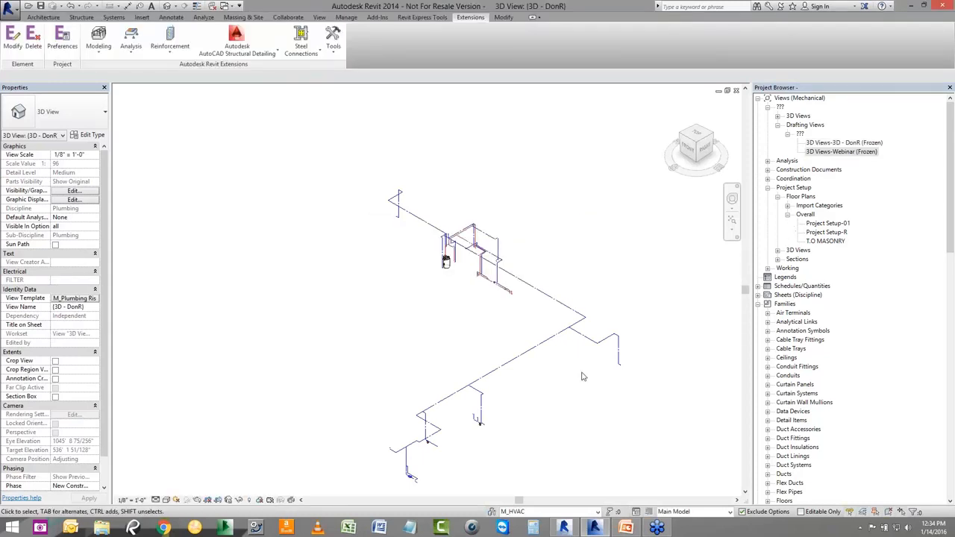
- Open the newly frozen drafting view of the default 3D view and select its imported riser drawing
double_click(848, 143)
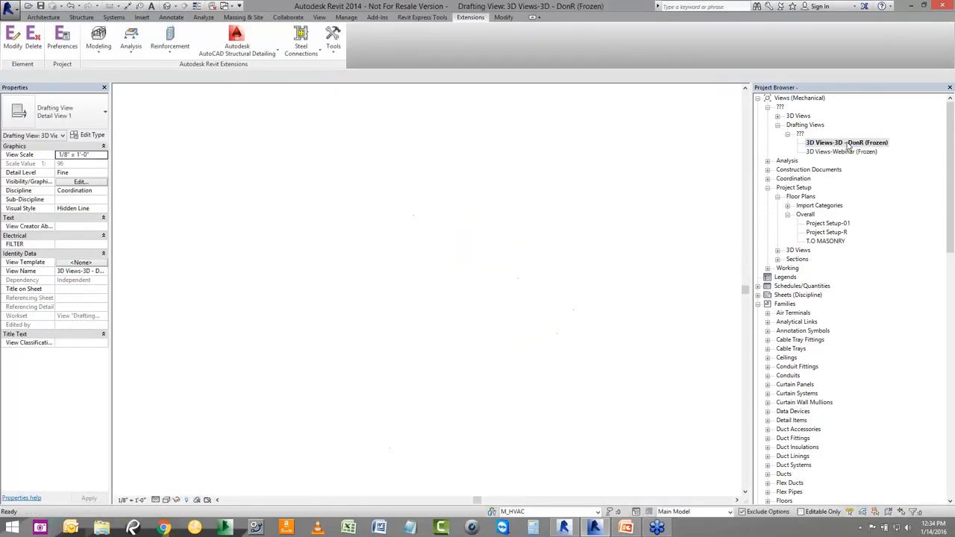
click(468, 303)
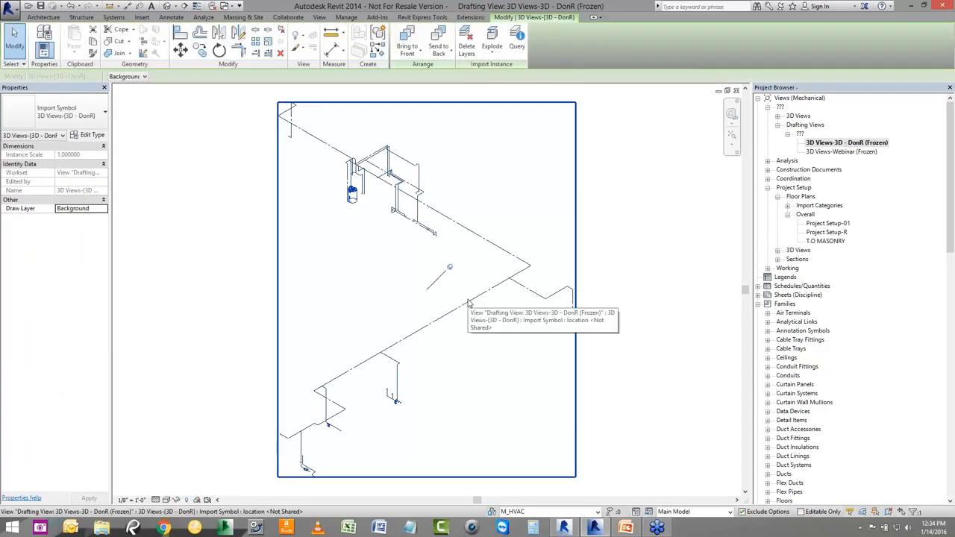
- Partially explode the imported riser drawing, and partially explode its nested import symbol as well
click(505, 57)
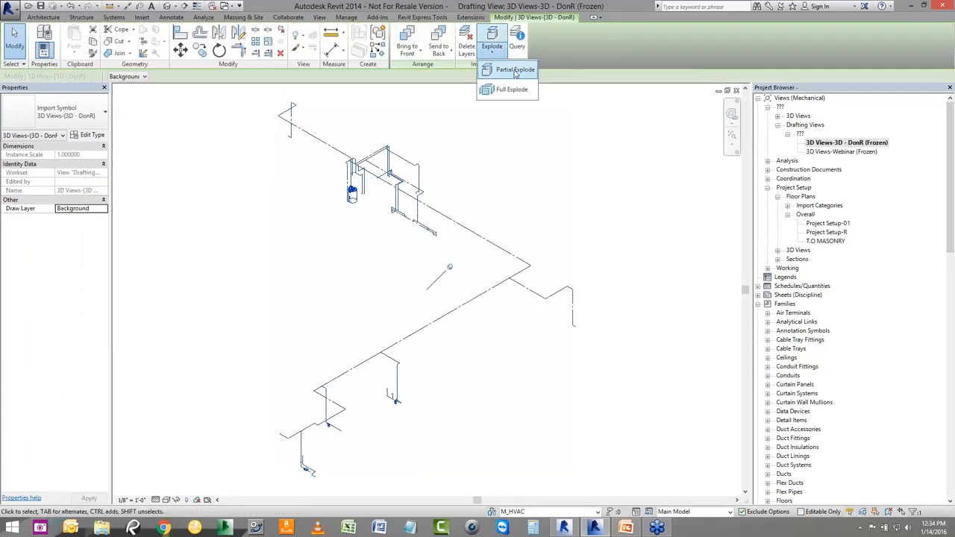
click(512, 70)
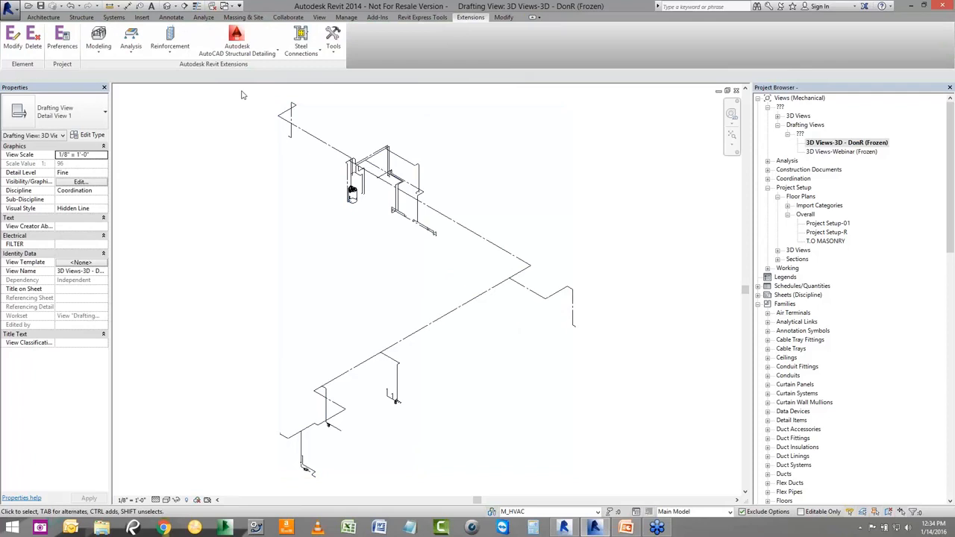
click(376, 186)
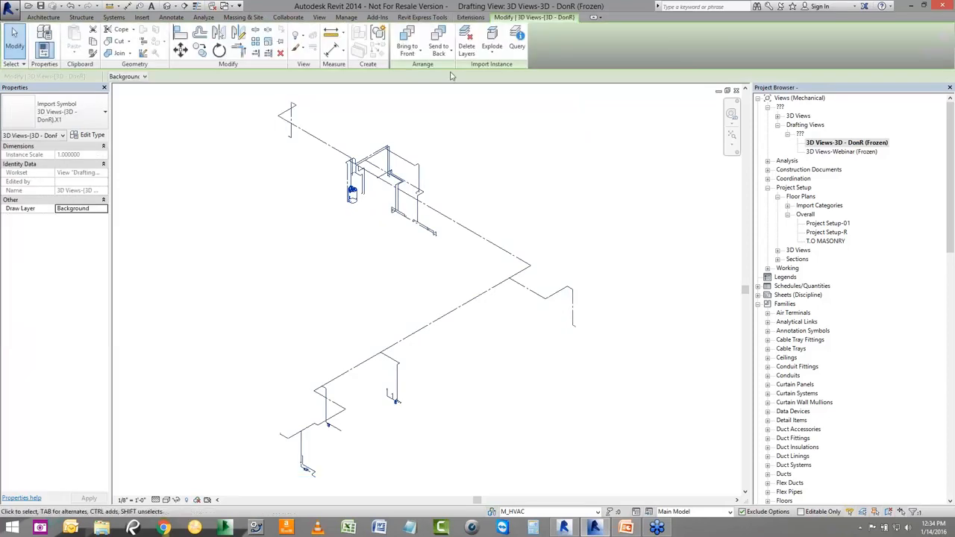
click(492, 46)
click(510, 74)
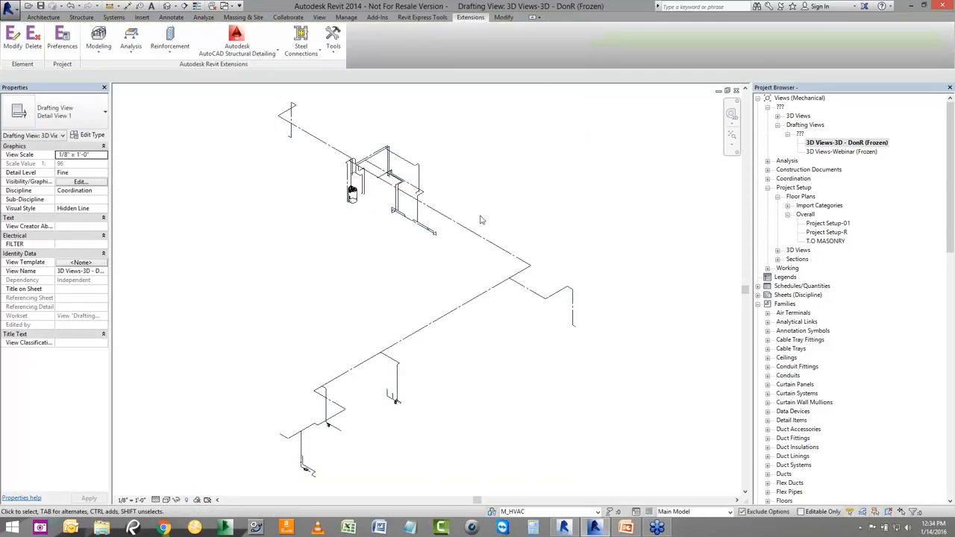
- Examine the exploded riser linework by selecting the long main pipe line and reviewing it up close and in the whole drawing
click(448, 218)
scroll(389, 217, up, 8)
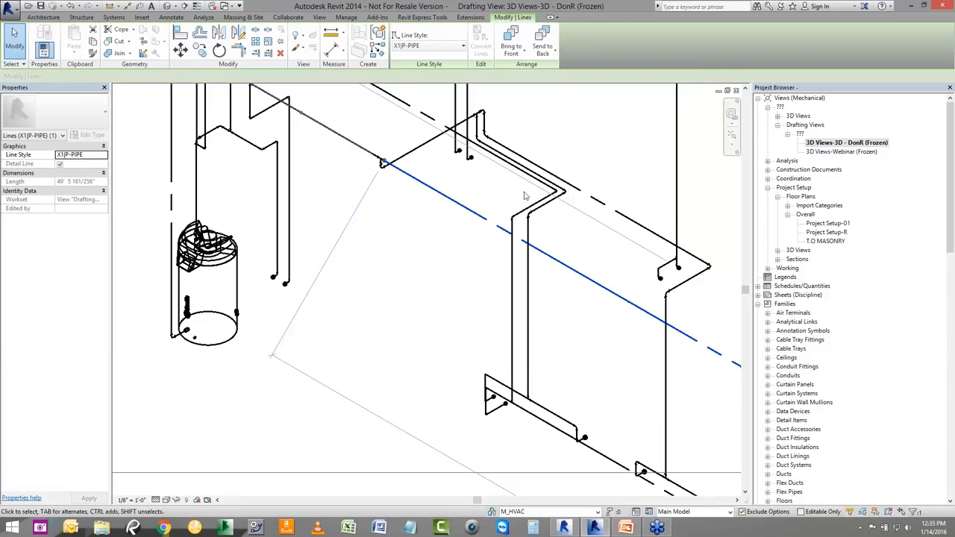
scroll(526, 196, down, 4)
scroll(363, 388, down, 3)
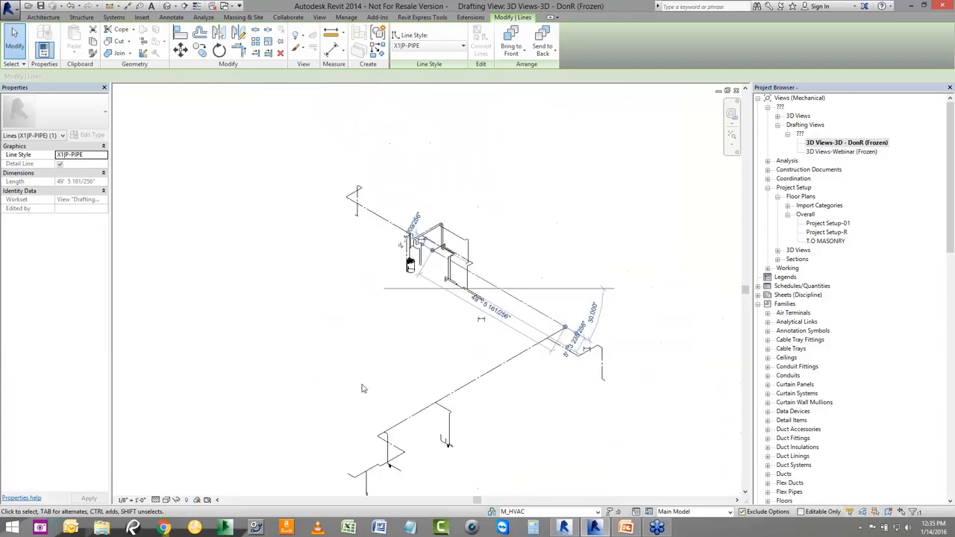
scroll(348, 365, down, 2)
middle_drag(320, 380, 371, 321)
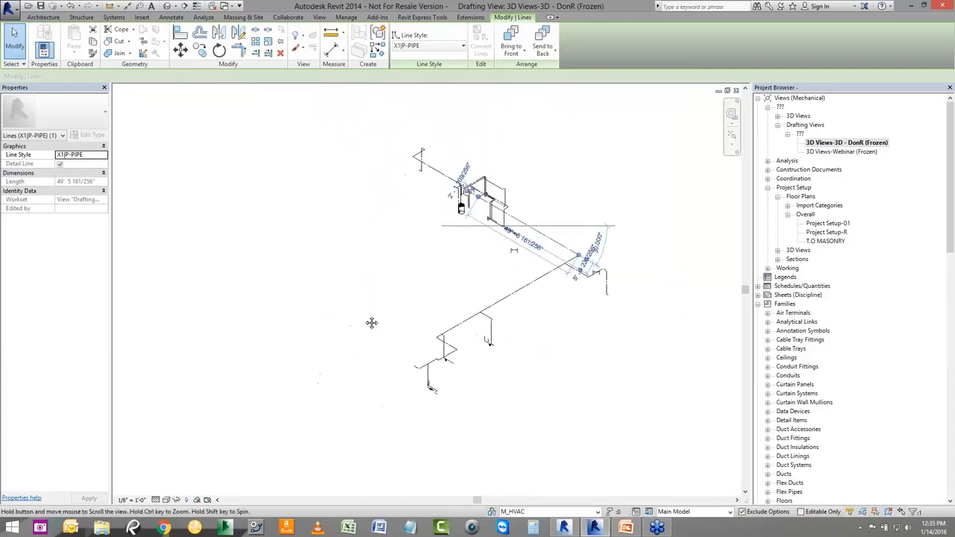
key(Escape)
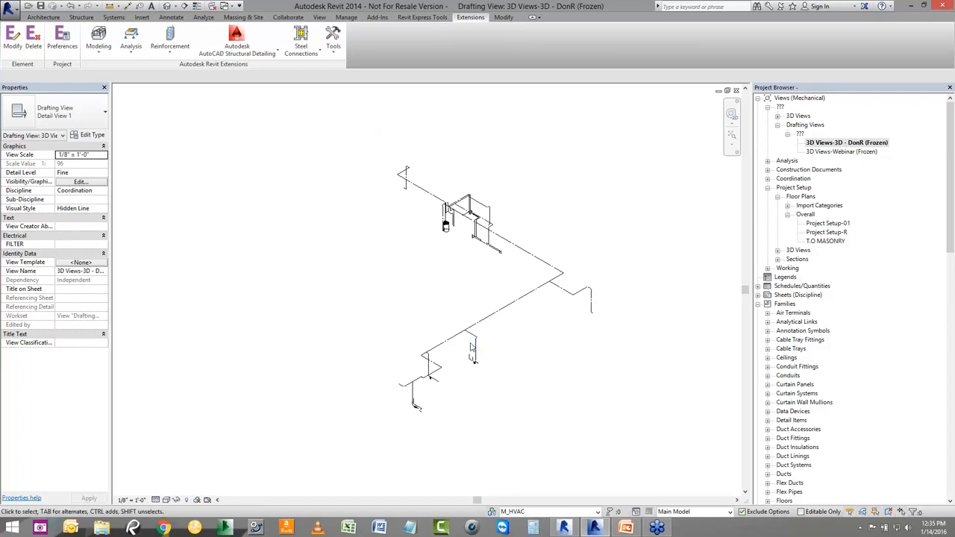
scroll(470, 346, up, 2)
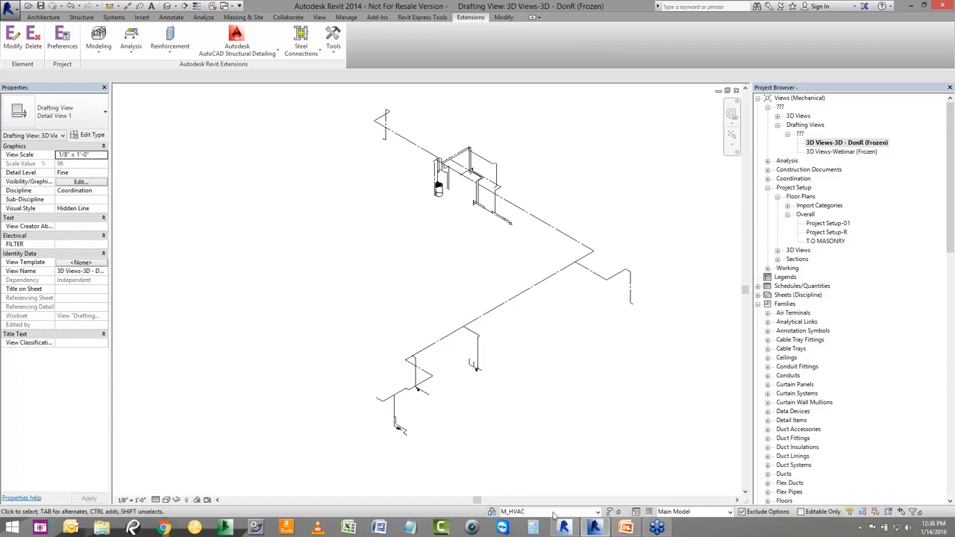
- Switch to the Horwitz Fitting Test Project in Revit 2015 and examine the rows of elbows and wyes in the 1 - Mech plan
mouse_move(563, 527)
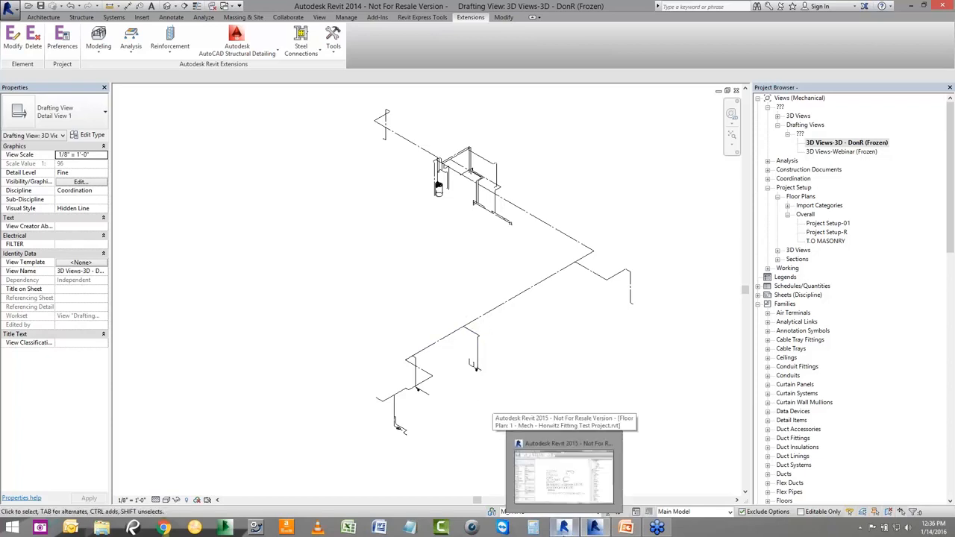
click(563, 474)
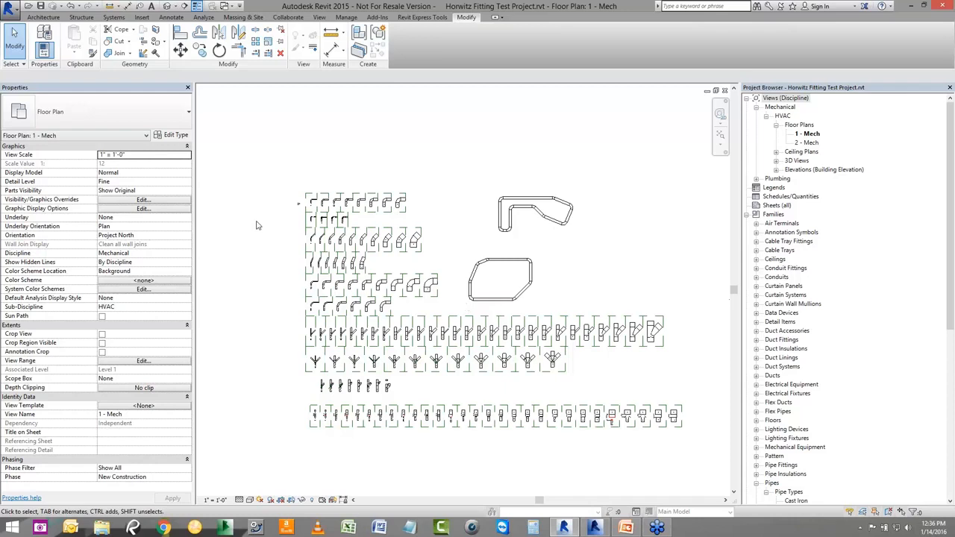
scroll(295, 203, up, 6)
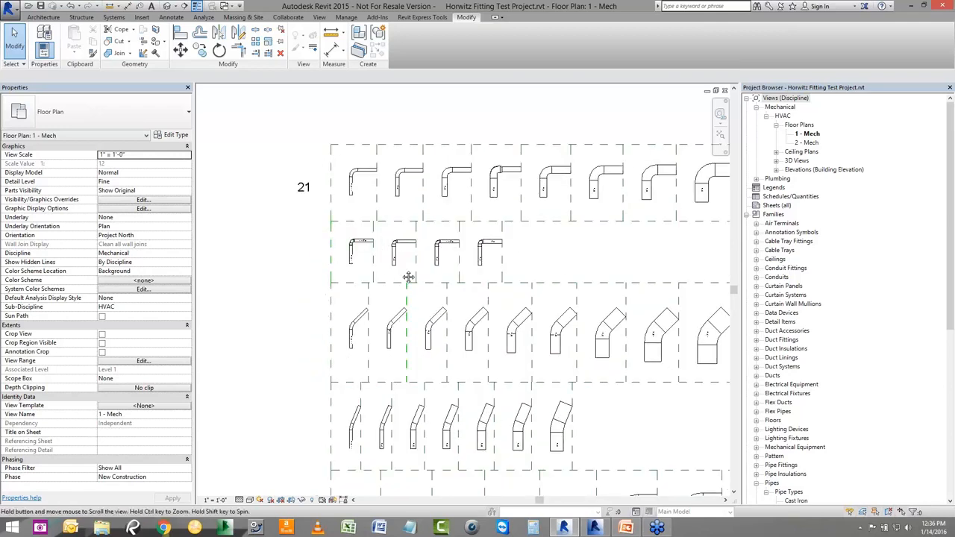
middle_drag(405, 273, 373, 117)
scroll(365, 284, down, 3)
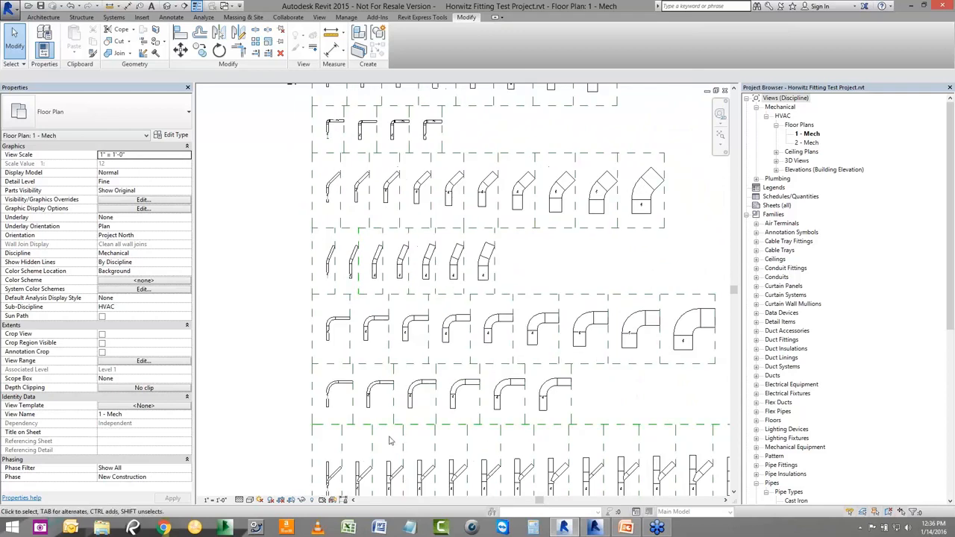
scroll(394, 424, up, 1)
middle_drag(394, 424, 390, 200)
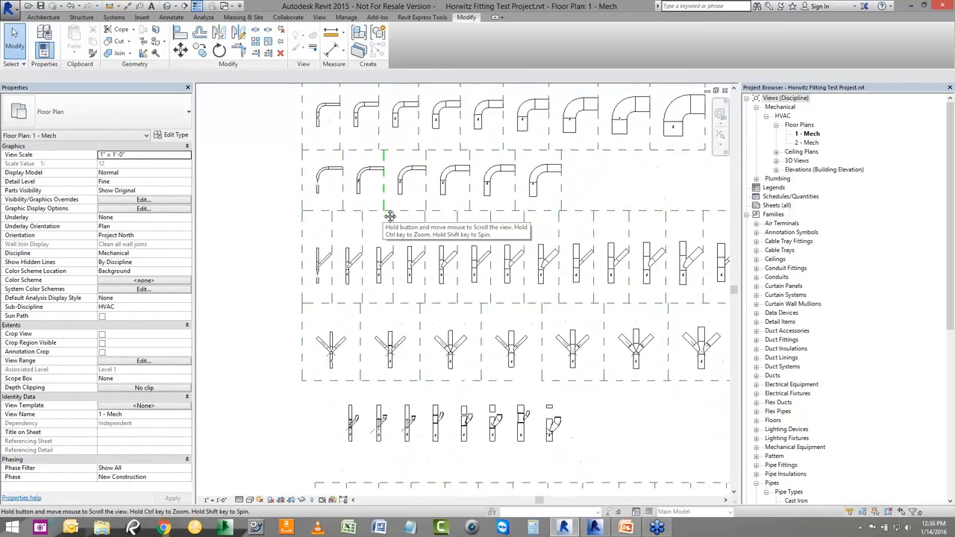
scroll(463, 317, down, 1)
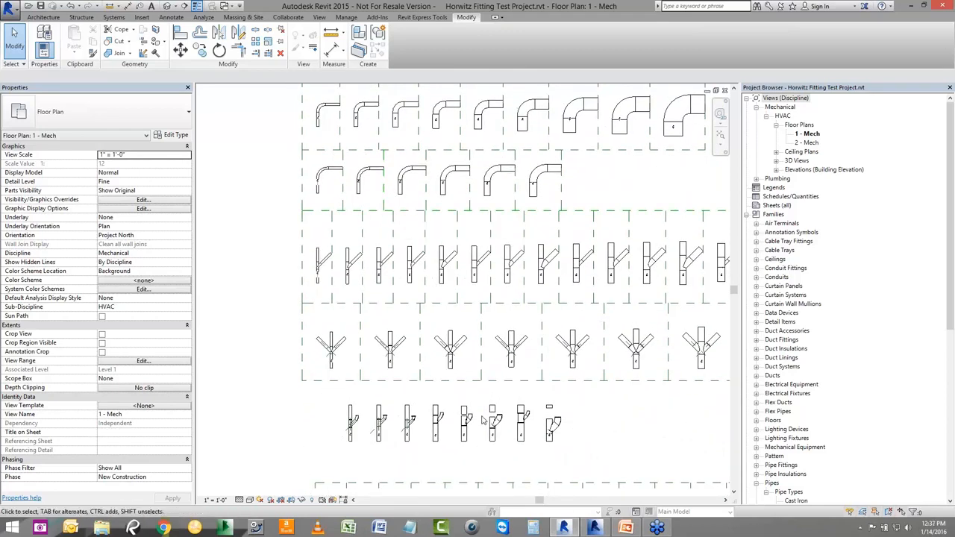
- Examine the row of dimensioned pipe reducers below the wye fittings
scroll(493, 380, down, 1)
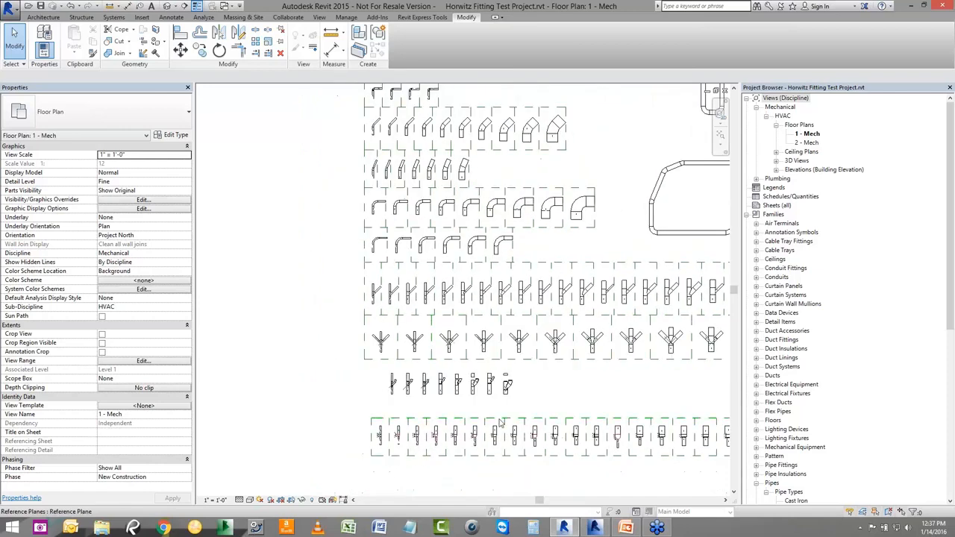
scroll(506, 388, up, 2)
scroll(506, 388, down, 2)
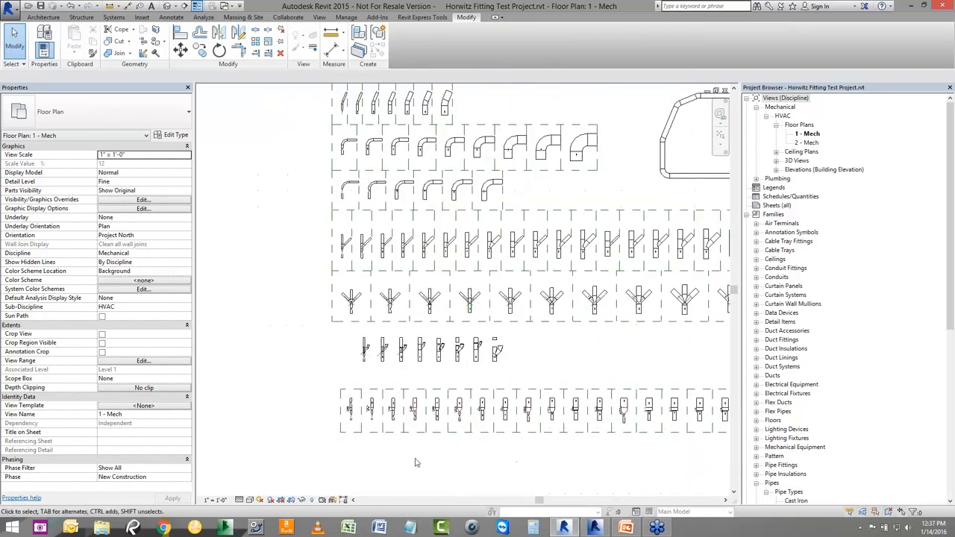
scroll(458, 407, up, 2)
scroll(457, 425, up, 3)
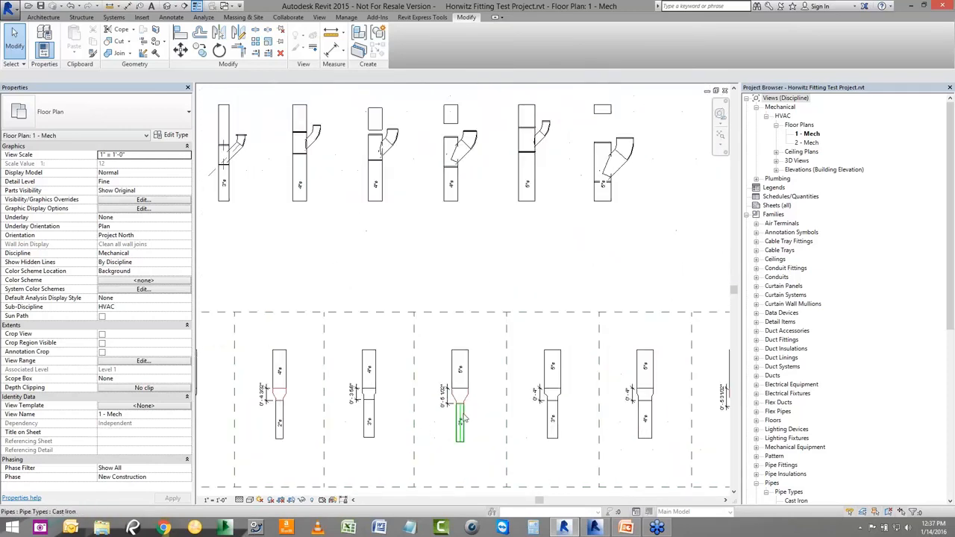
scroll(442, 401, up, 2)
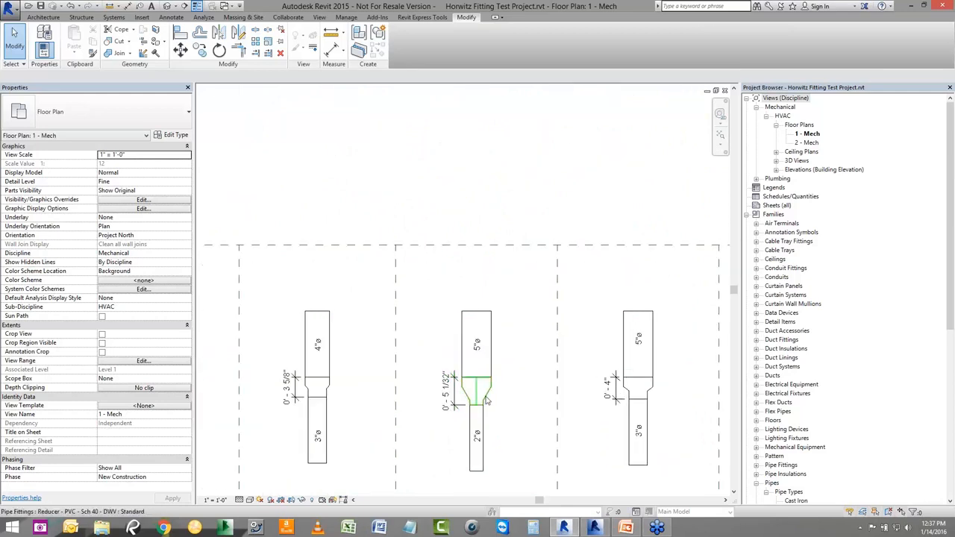
scroll(456, 447, down, 2)
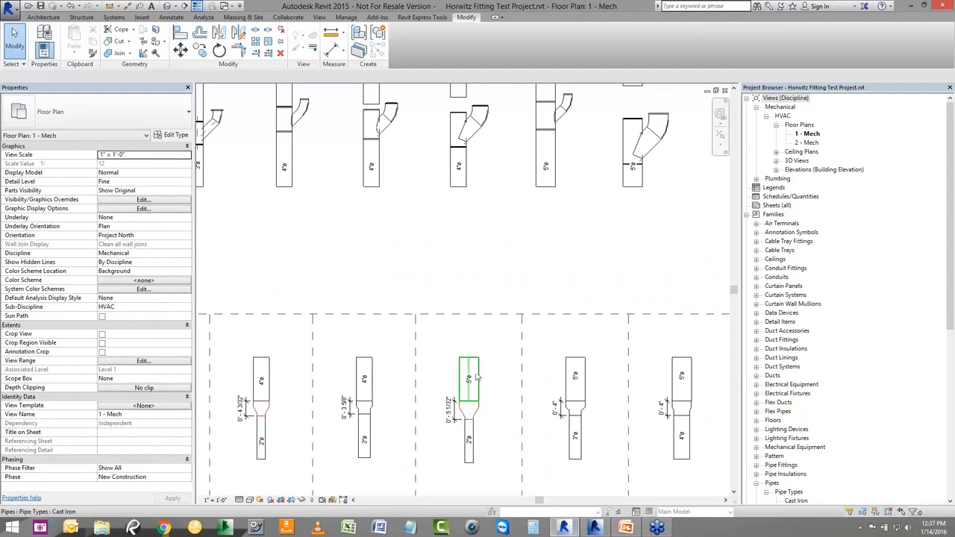
scroll(493, 355, down, 5)
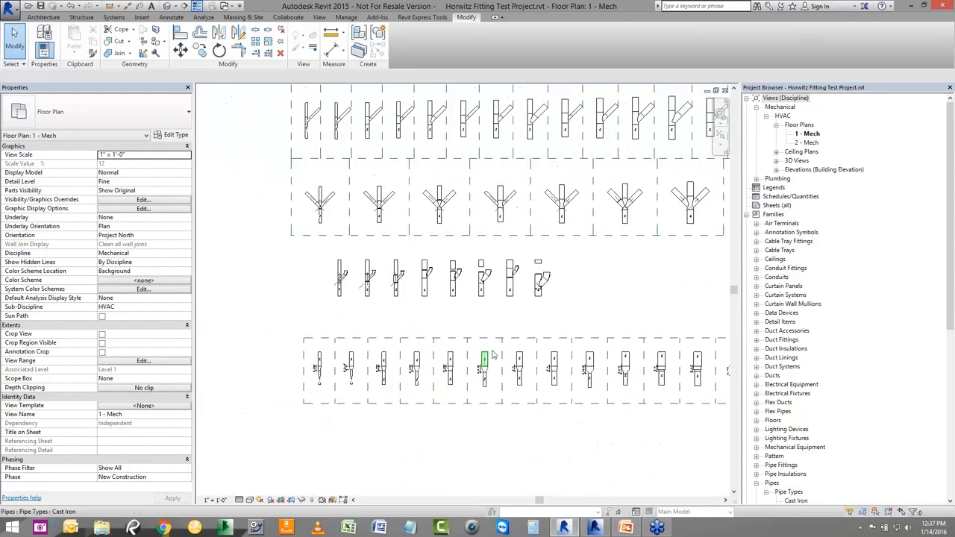
- Review the overall fitting layout and examine the rows of quarter-bend and angled elbows
scroll(493, 356, down, 2)
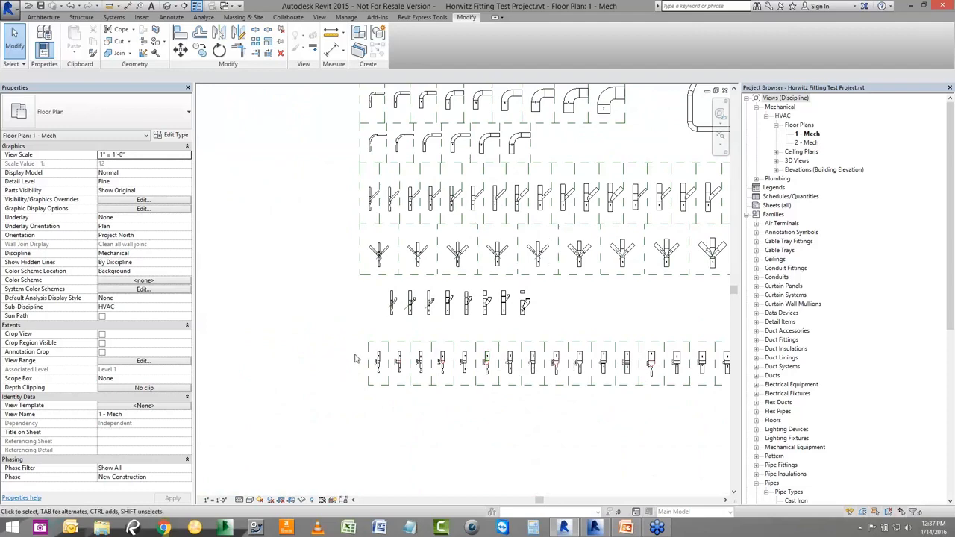
scroll(334, 353, down, 1)
scroll(334, 353, down, 1)
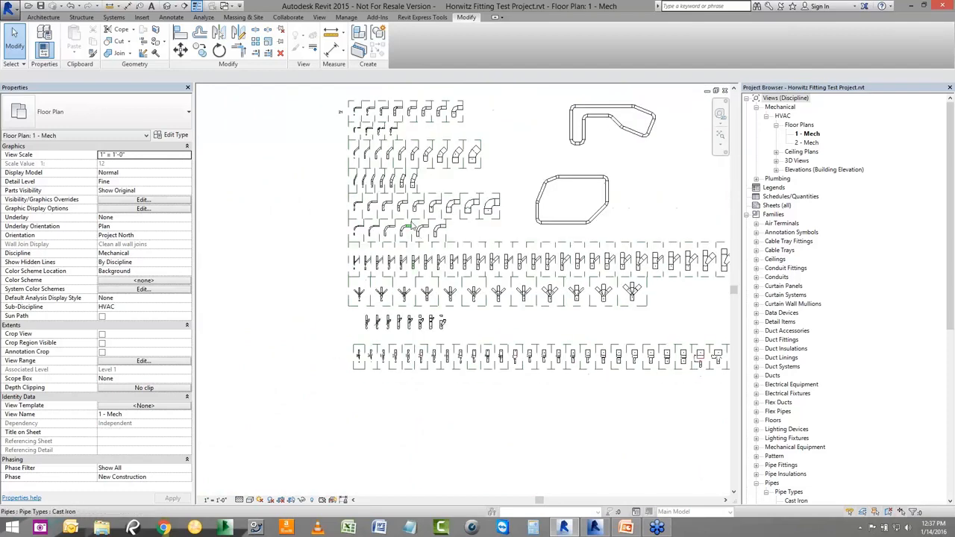
middle_drag(448, 210, 425, 227)
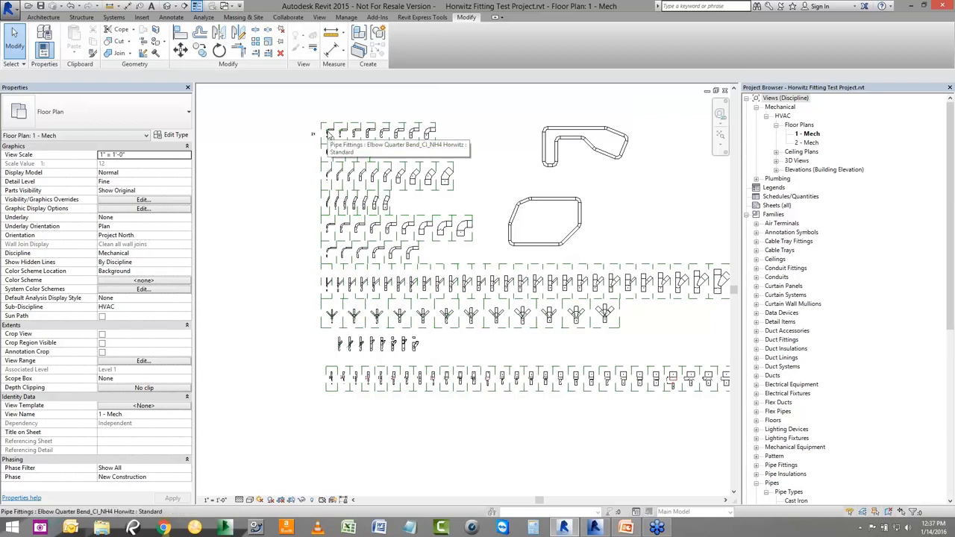
scroll(328, 133, up, 2)
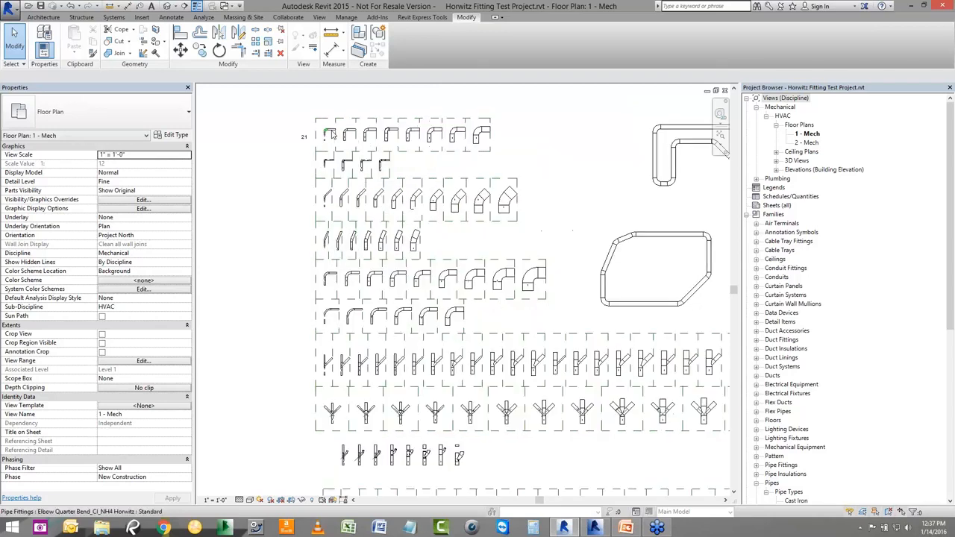
scroll(331, 134, up, 2)
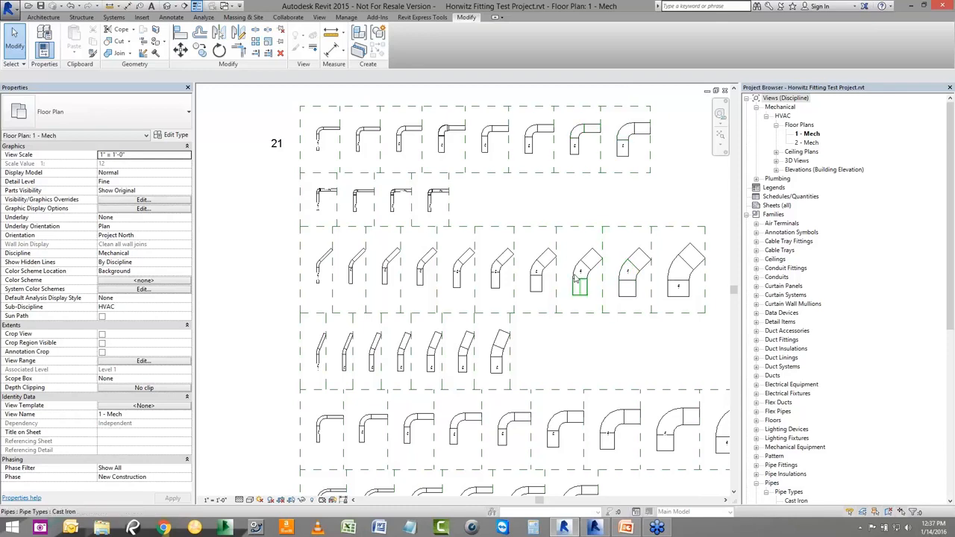
scroll(377, 270, down, 5)
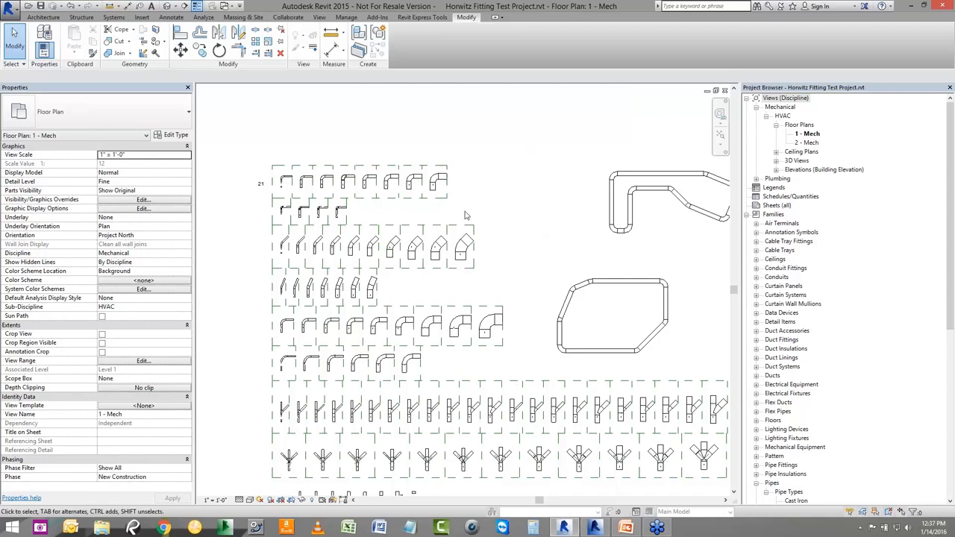
- Place a Bend - PVC - Sch 40 - DWV Standard pipe fitting in an empty area of the plan, dismissing the save reminder
click(117, 18)
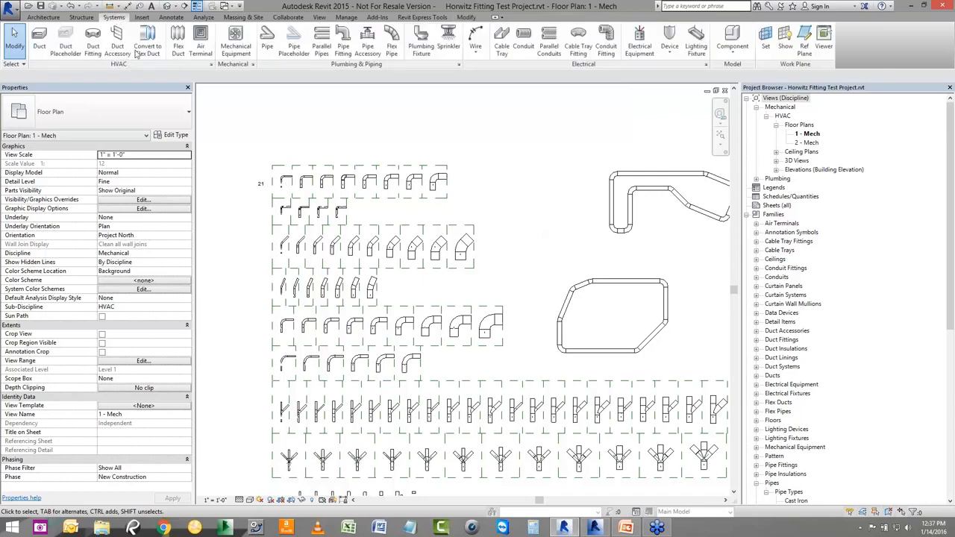
click(343, 47)
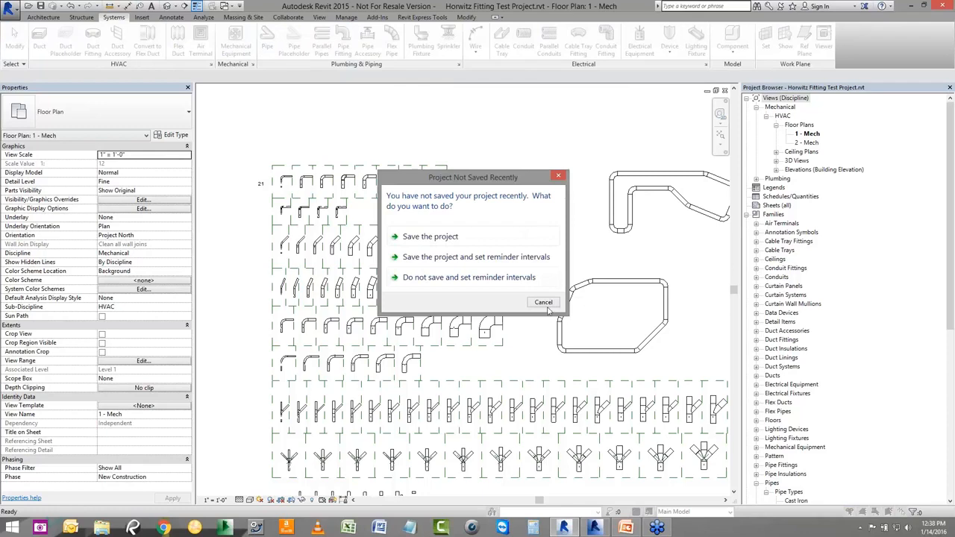
click(543, 302)
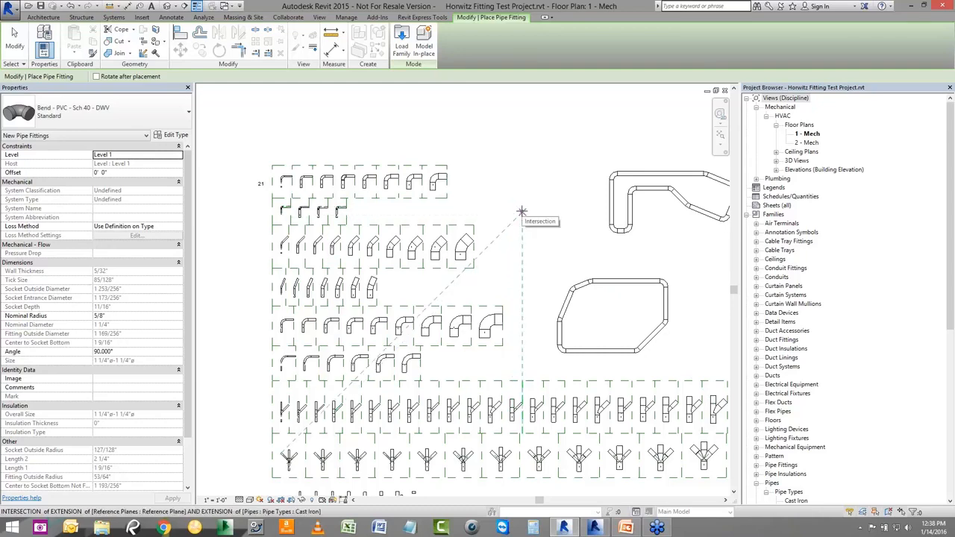
scroll(521, 212, up, 8)
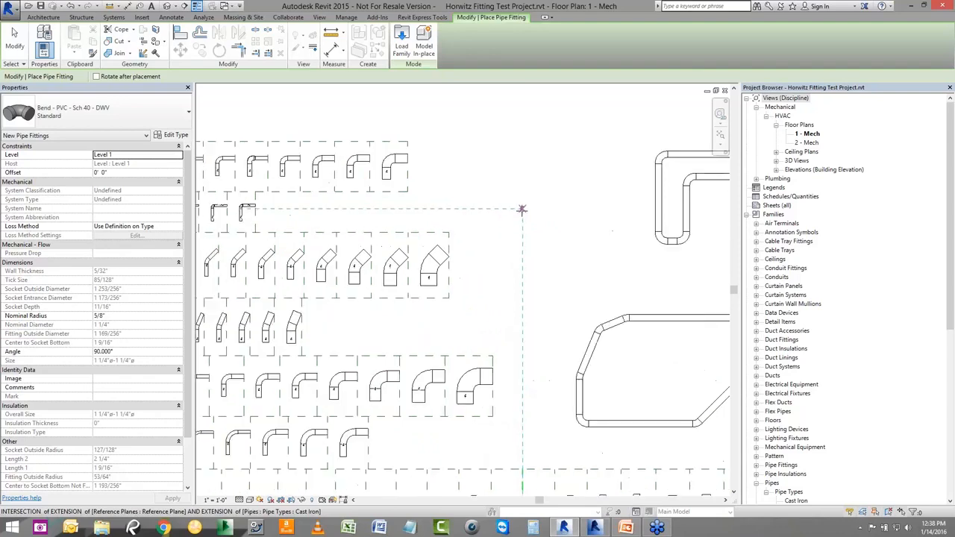
scroll(521, 212, up, 5)
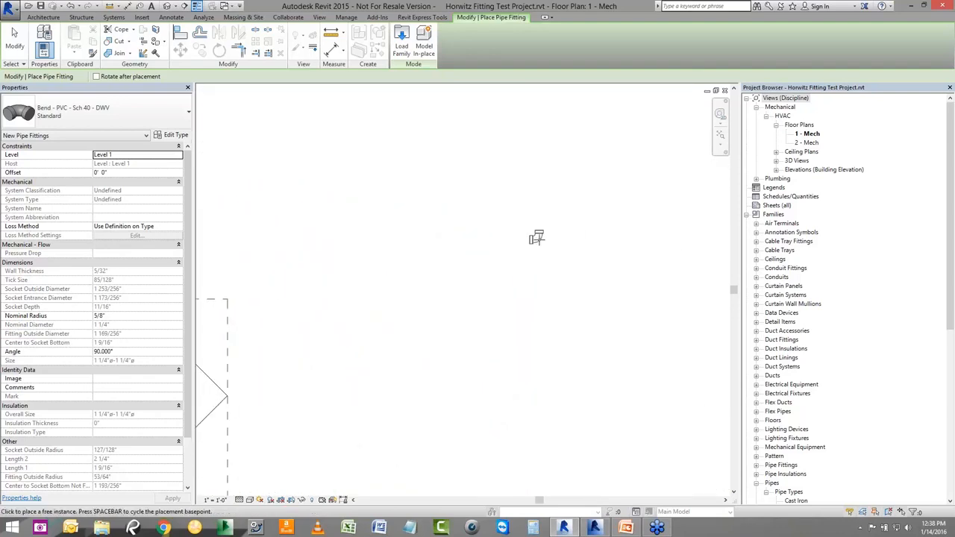
click(535, 235)
key(Escape)
- Set the placed PVC bend's diameter to 6"
click(539, 249)
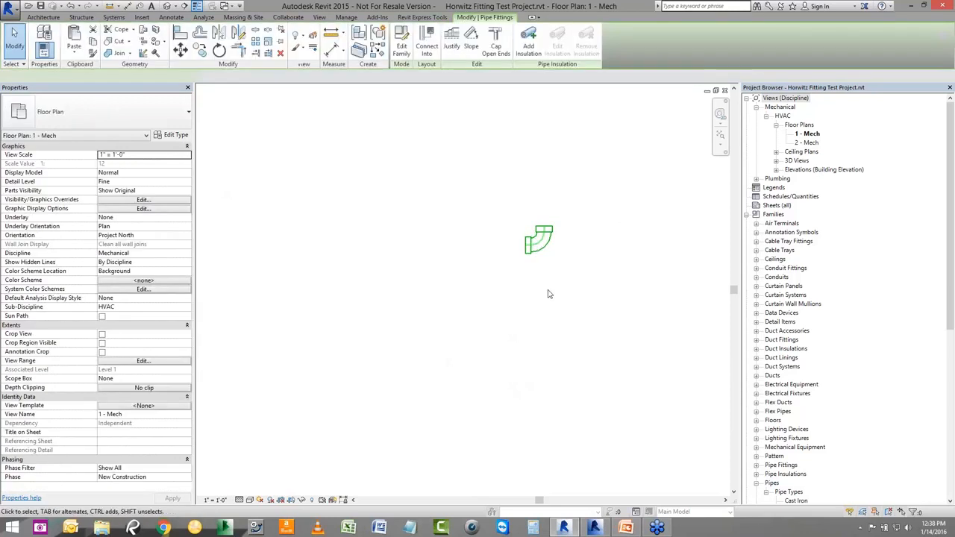
click(149, 76)
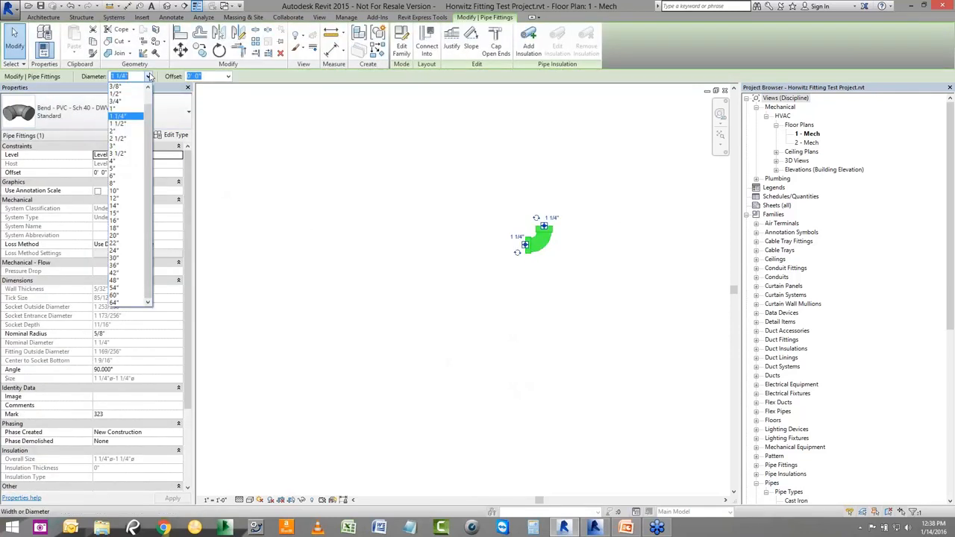
click(118, 177)
click(521, 354)
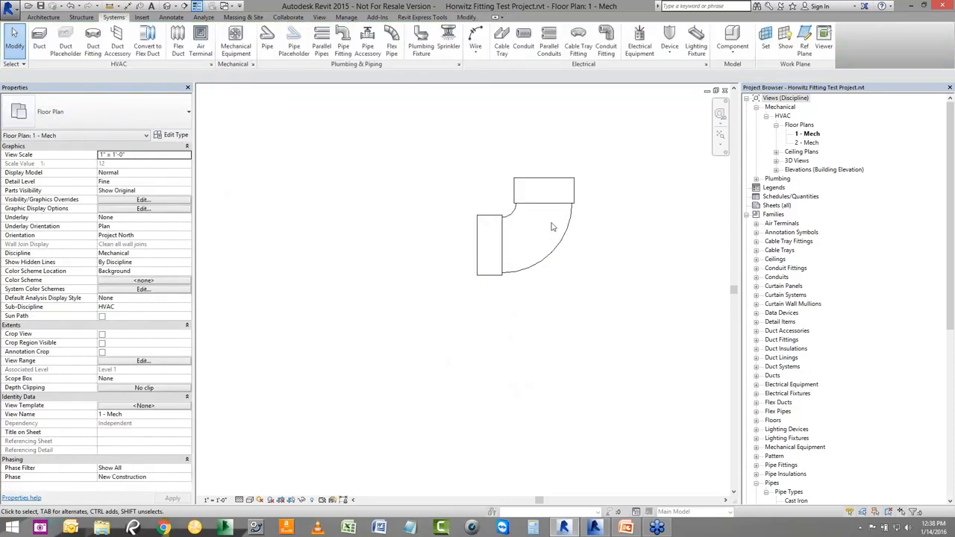
- Open the family of the placed 6" PVC bend for editing
middle_drag(551, 236, 503, 285)
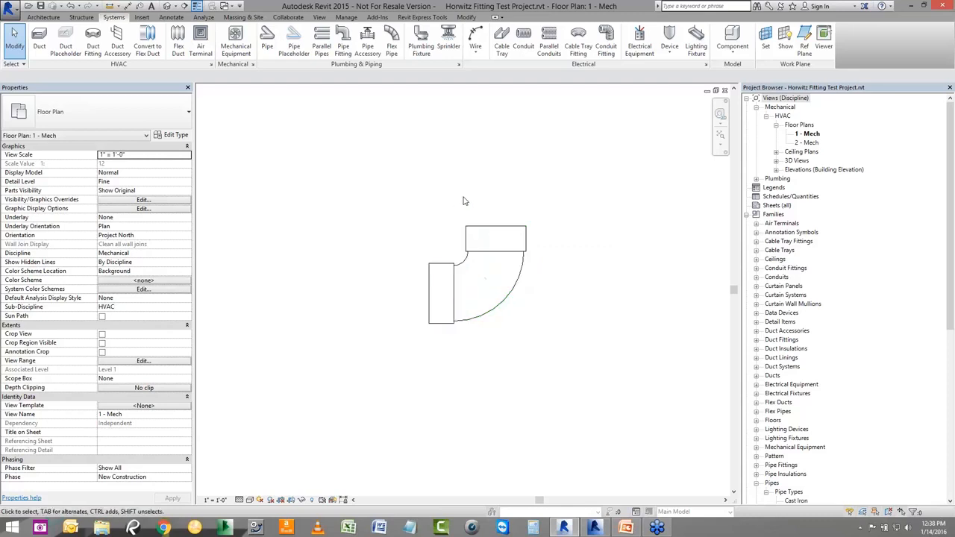
click(486, 230)
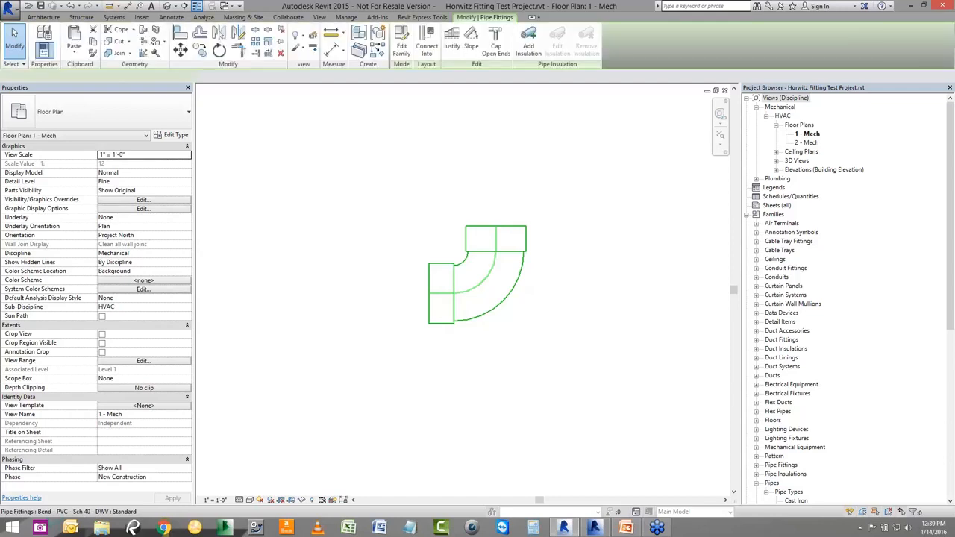
click(401, 46)
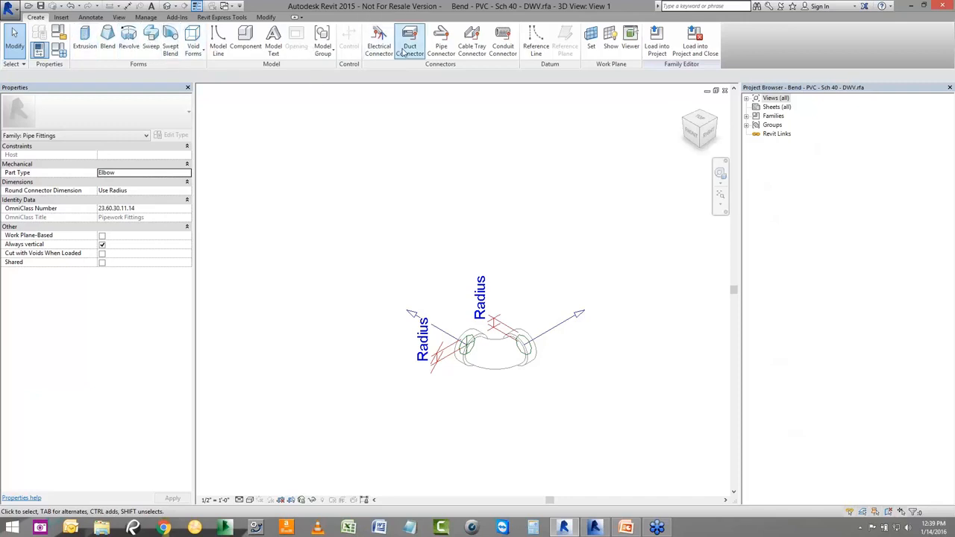
click(442, 49)
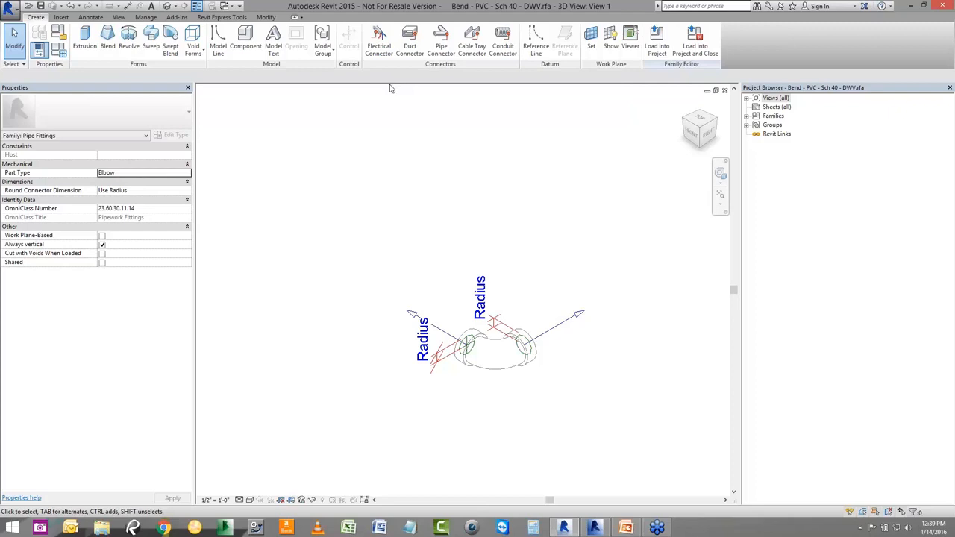
click(61, 17)
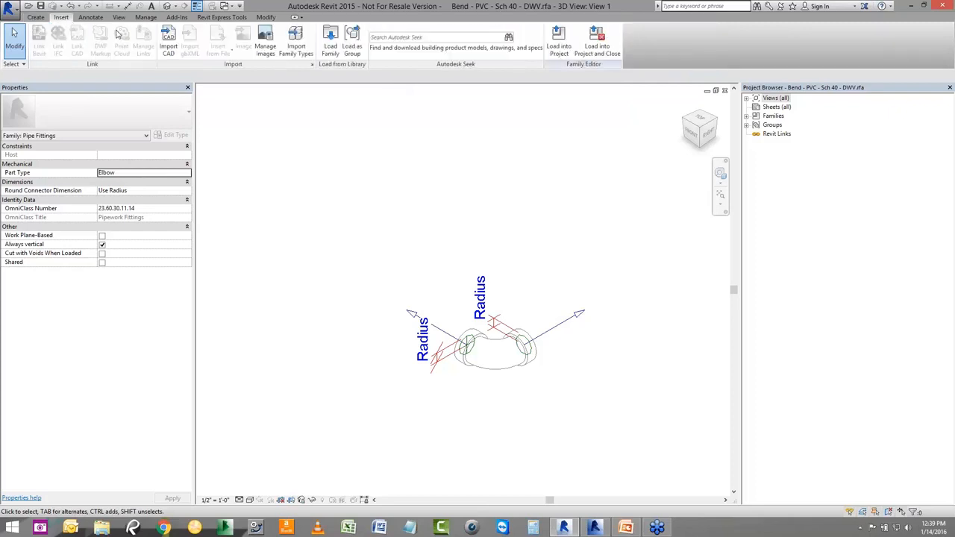
click(97, 18)
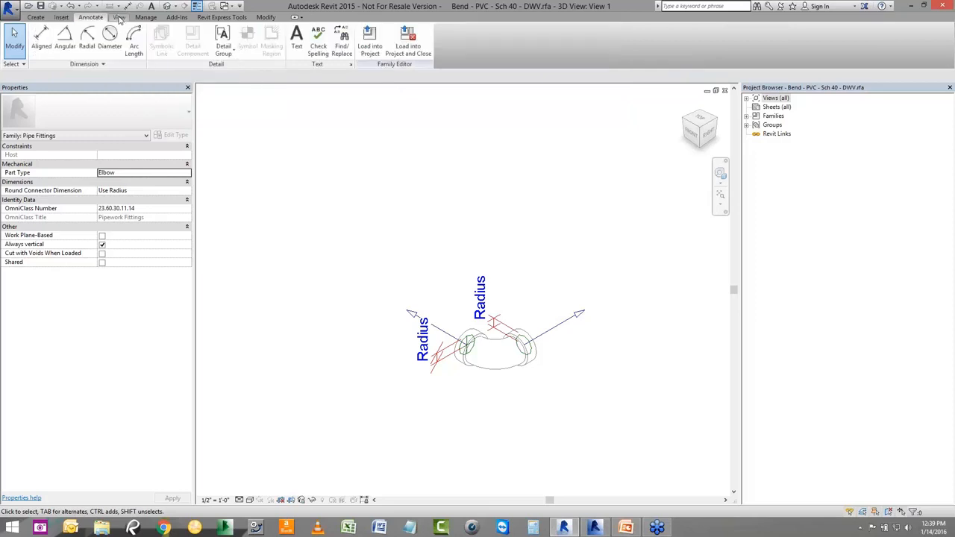
click(119, 18)
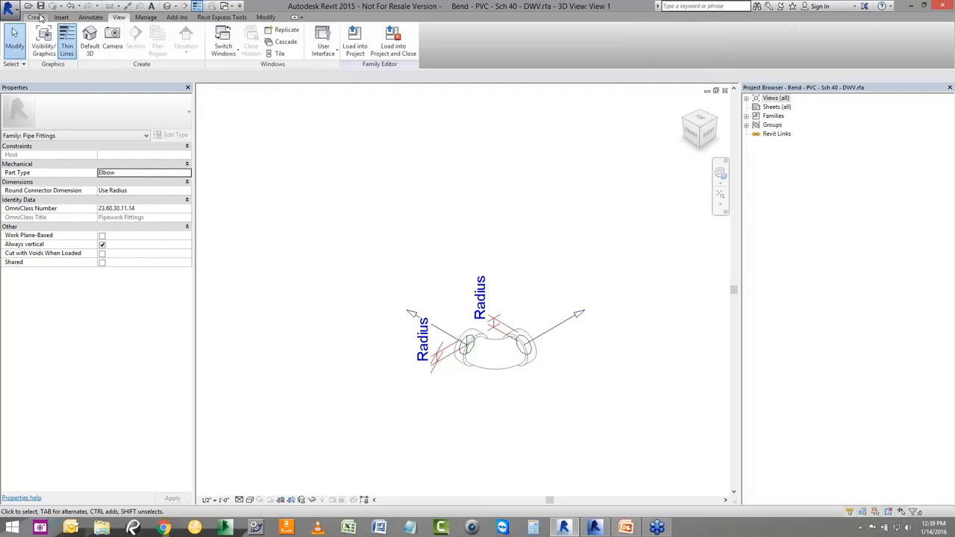
click(37, 17)
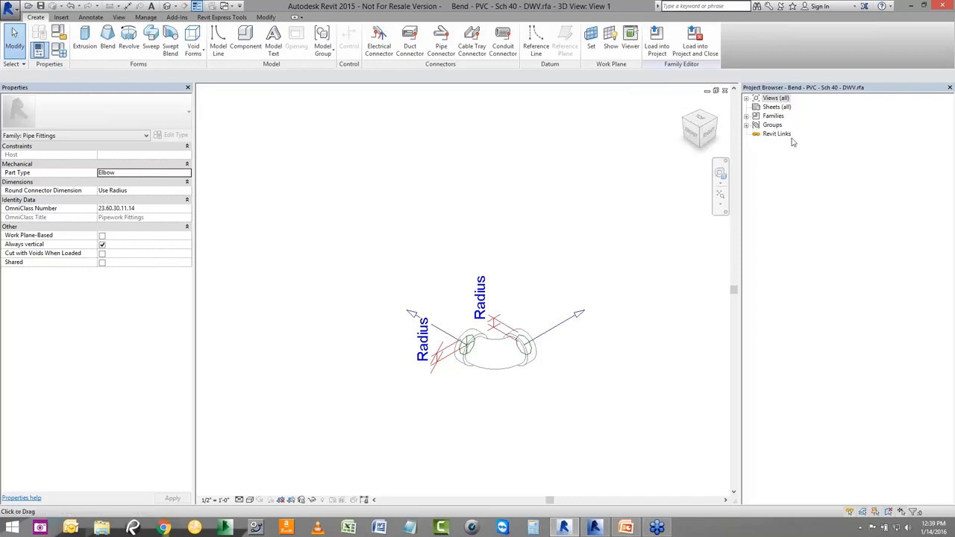
- List the family's floor plan, ceiling plan, 3D and elevation views, and open the Ref. Level floor plan
click(746, 98)
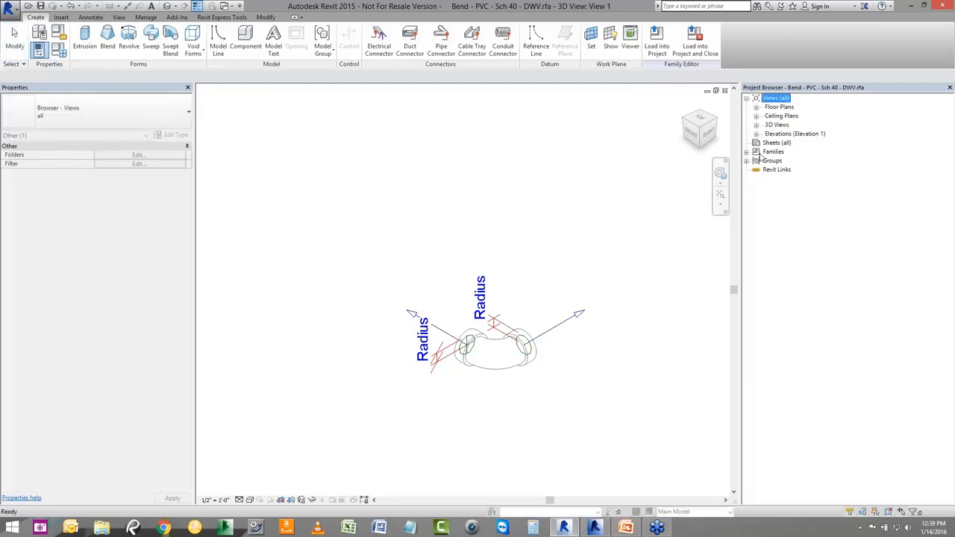
click(756, 107)
click(756, 125)
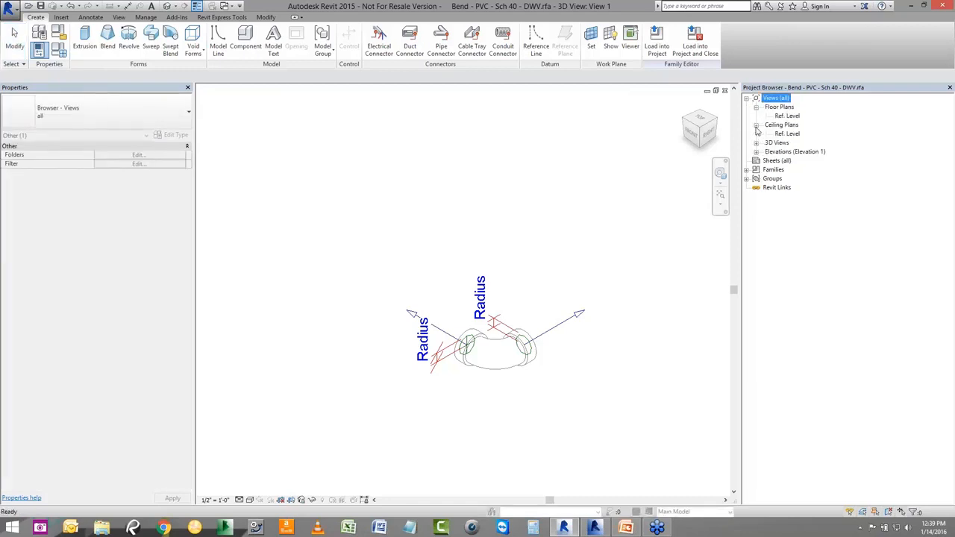
click(756, 143)
click(756, 170)
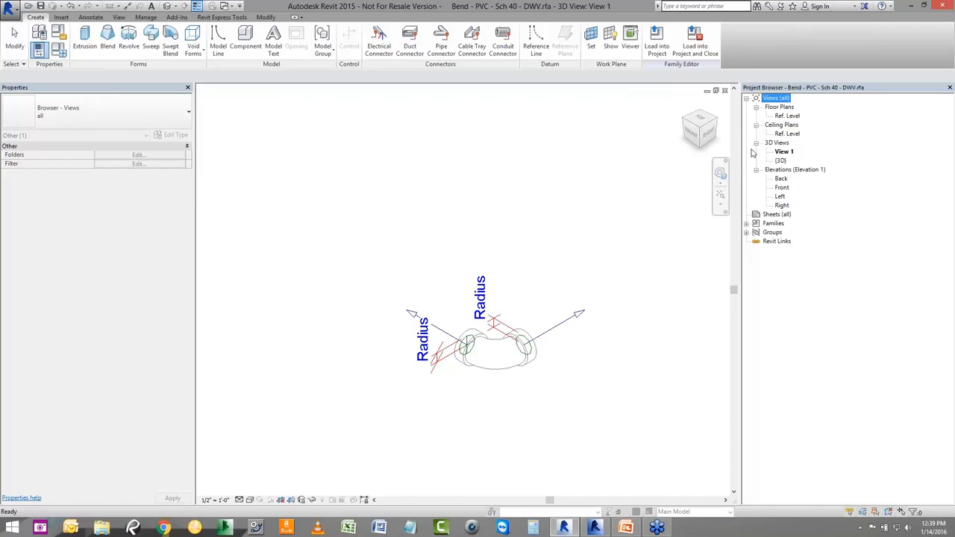
double_click(787, 116)
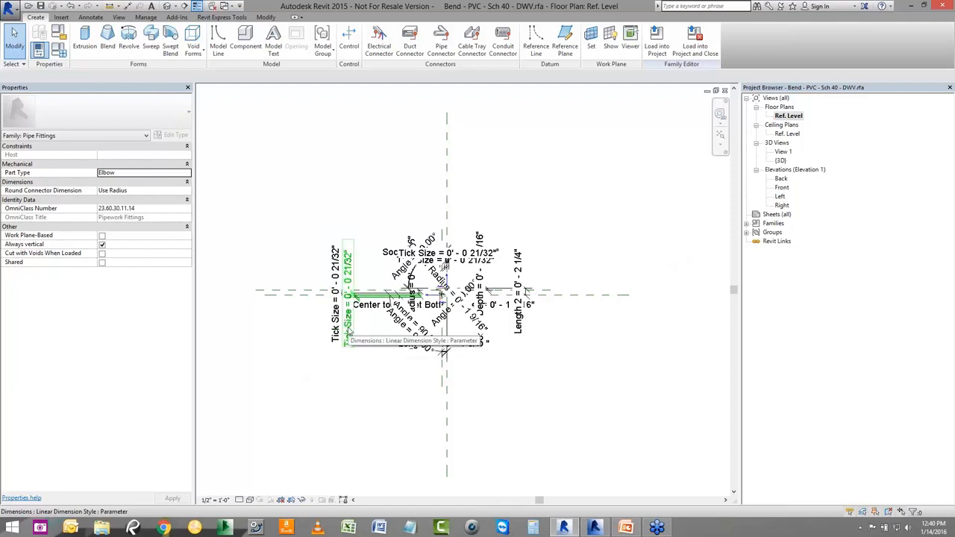
- Set the Ref. Level plan's view scale to 3" = 1'-0" to shrink the overlapping dimension text
scroll(373, 295, up, 2)
scroll(390, 333, up, 2)
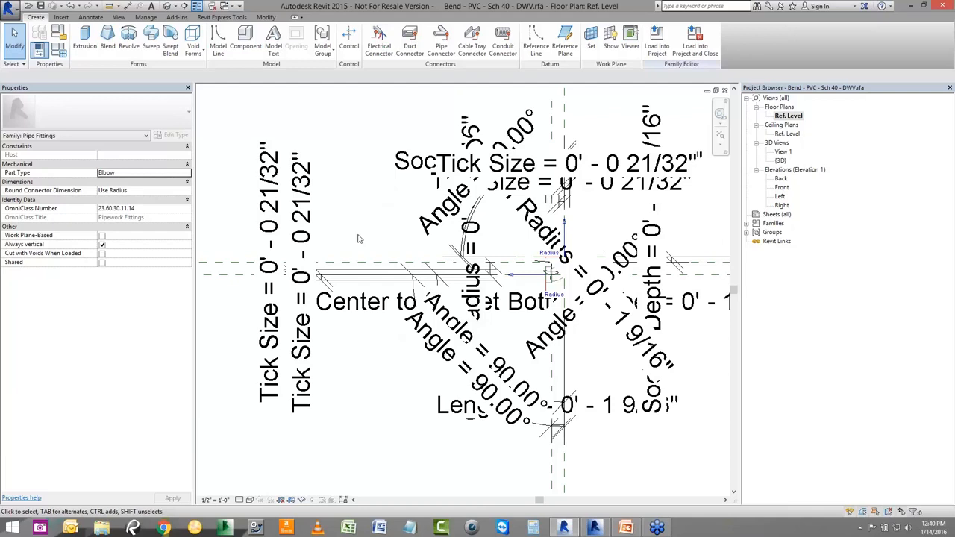
click(216, 501)
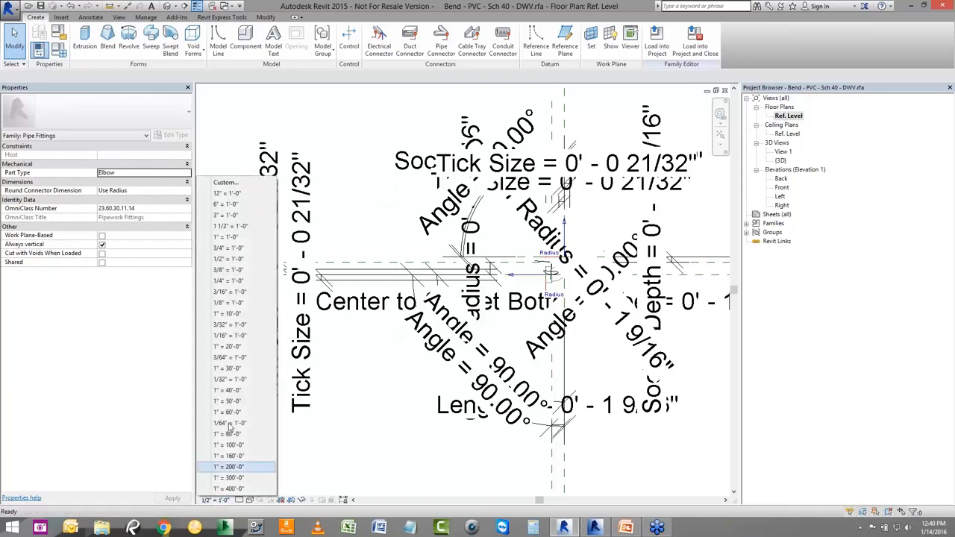
click(227, 215)
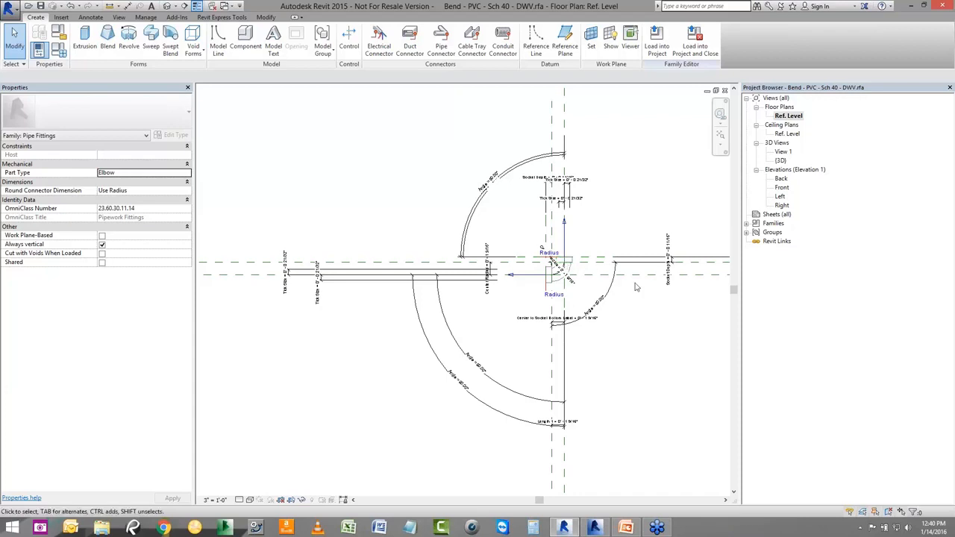
- Examine the Socket Depth dimensions on both ends of the elbow and the socket geometry they control
scroll(379, 322, down, 2)
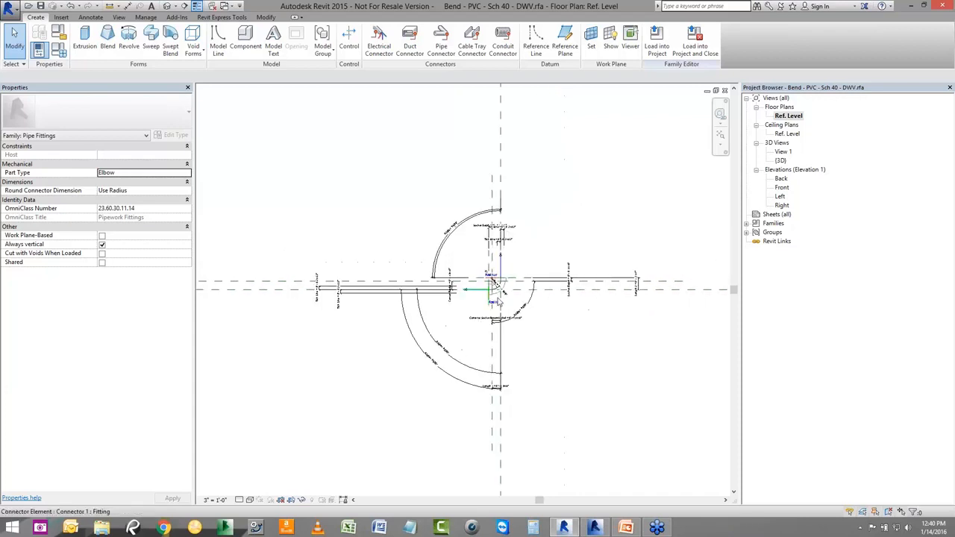
scroll(458, 219, up, 8)
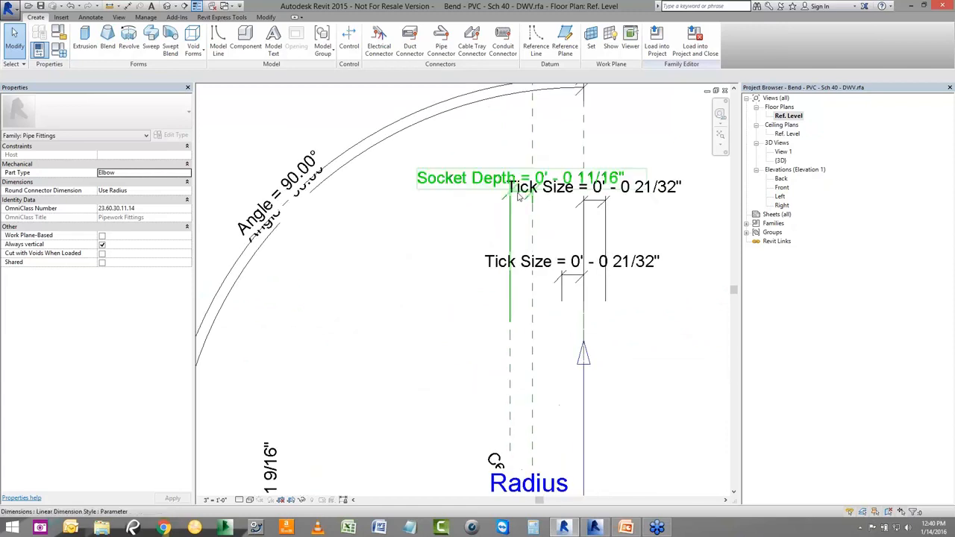
click(451, 182)
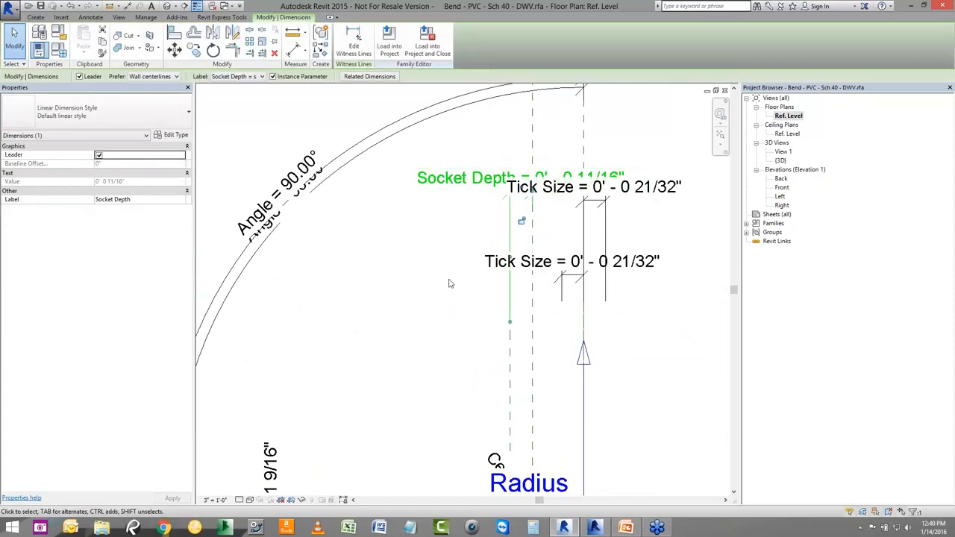
key(Escape)
scroll(513, 137, down, 3)
scroll(513, 136, down, 1)
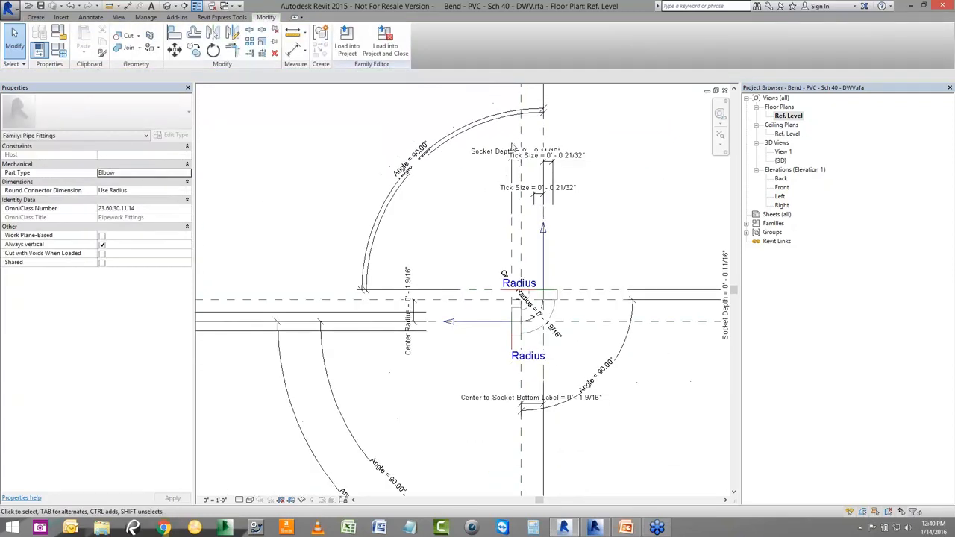
click(494, 155)
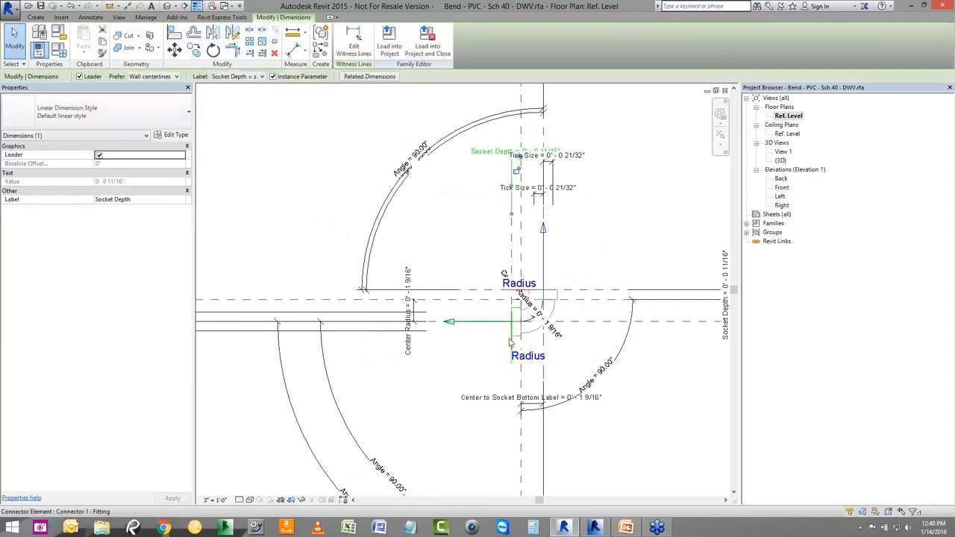
scroll(509, 340, up, 1)
scroll(515, 348, up, 2)
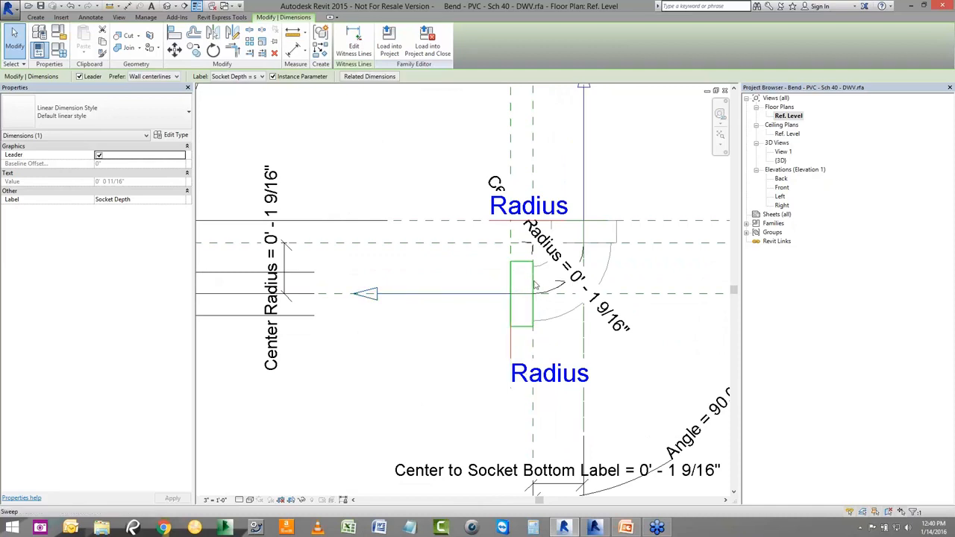
scroll(531, 376, down, 2)
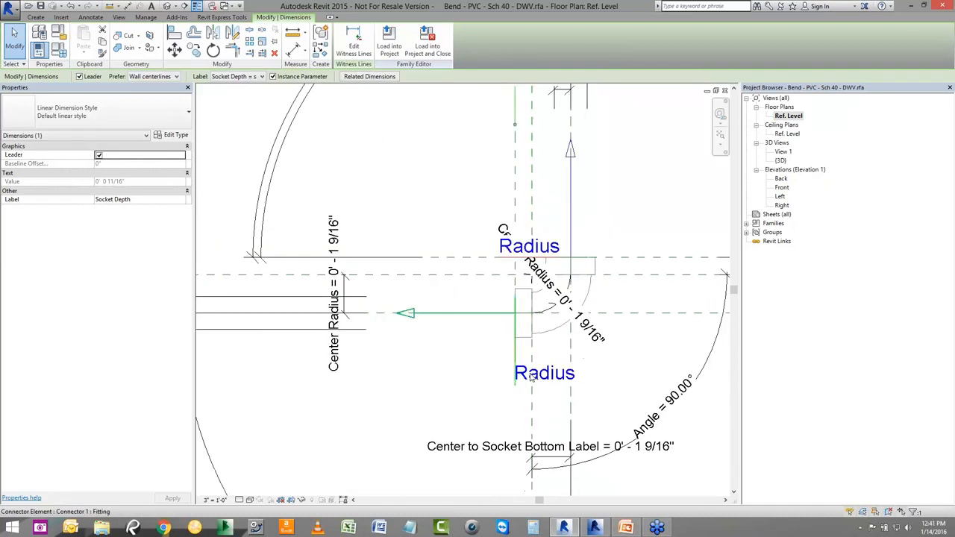
scroll(531, 377, down, 2)
scroll(515, 216, up, 2)
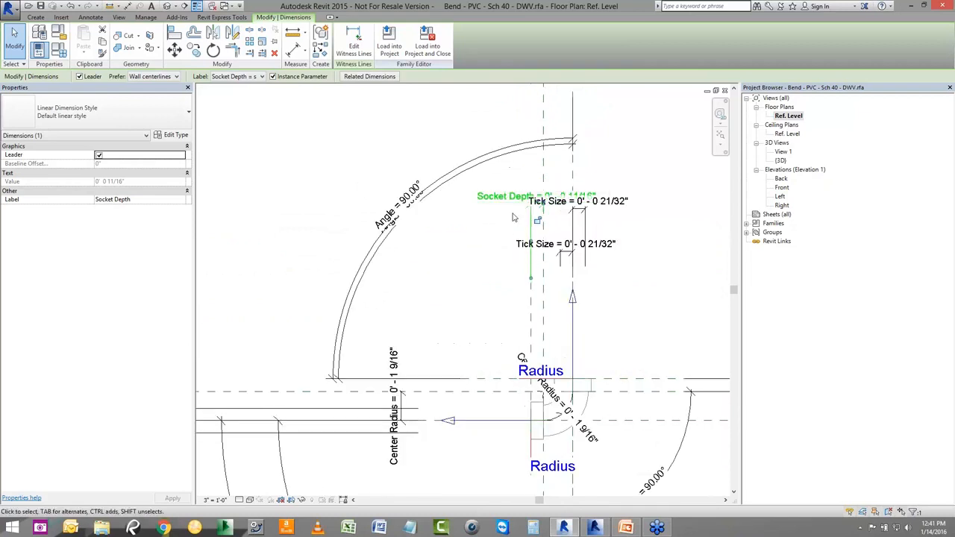
scroll(443, 333, down, 6)
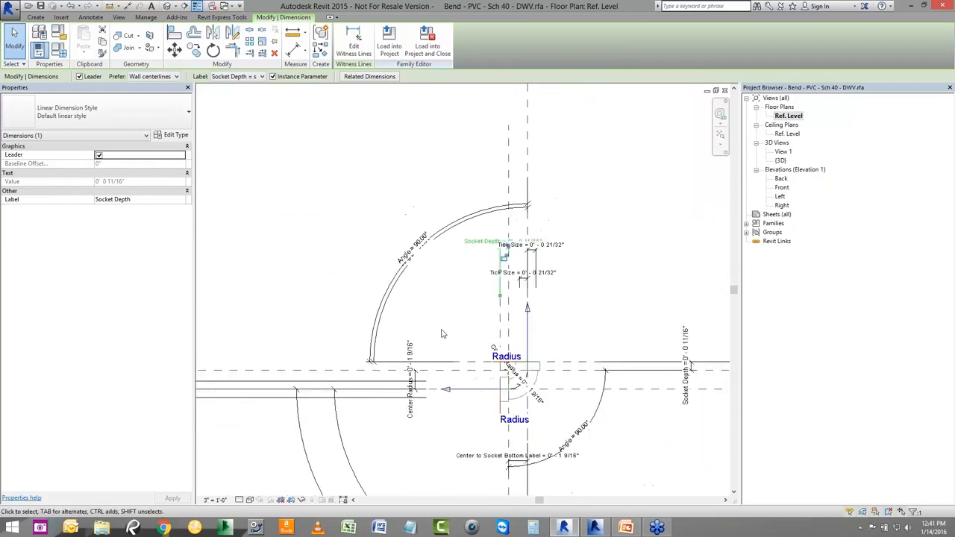
scroll(603, 384, up, 4)
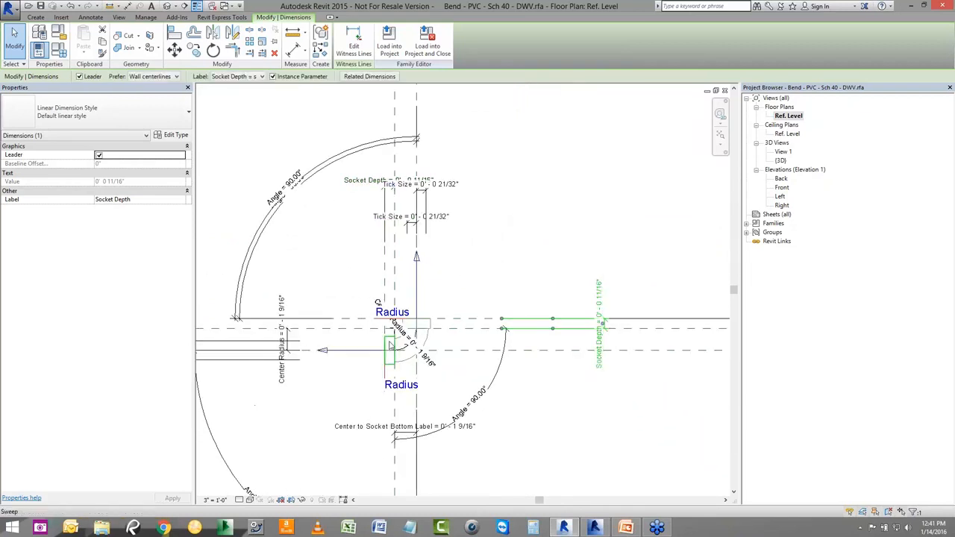
click(604, 262)
scroll(463, 237, down, 3)
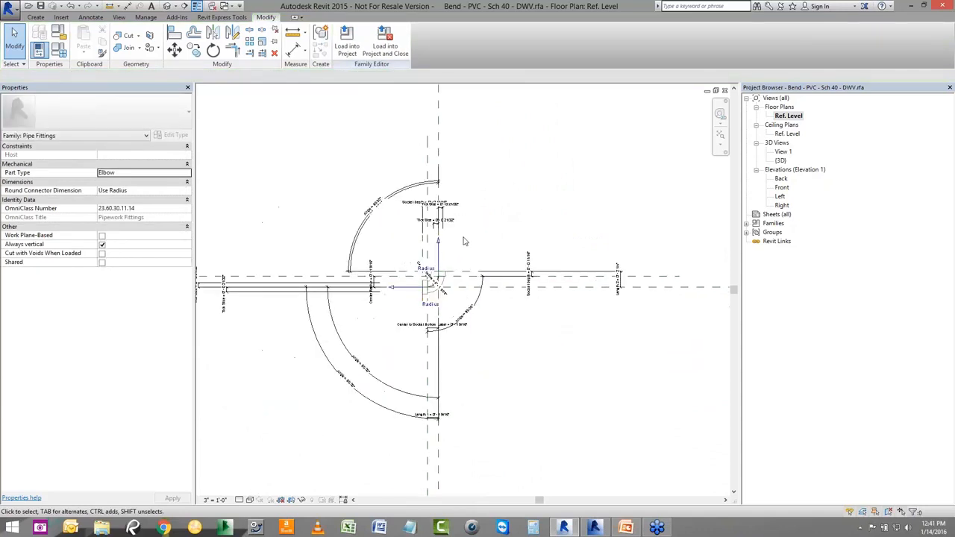
- Examine the Length 2 and Length 1 dimensions and the Center to Socket Bottom Label dimension of the elbow
scroll(620, 304, up, 4)
click(619, 287)
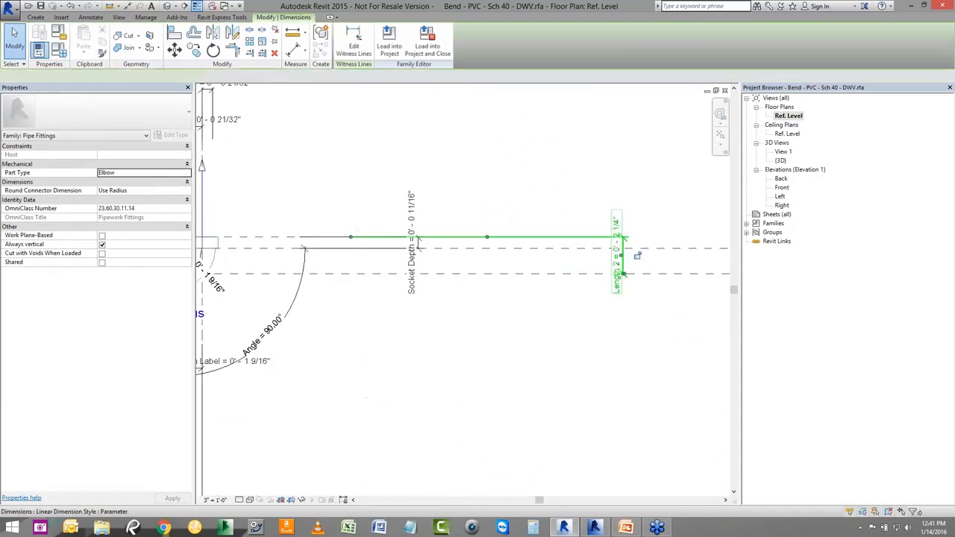
scroll(655, 318, down, 1)
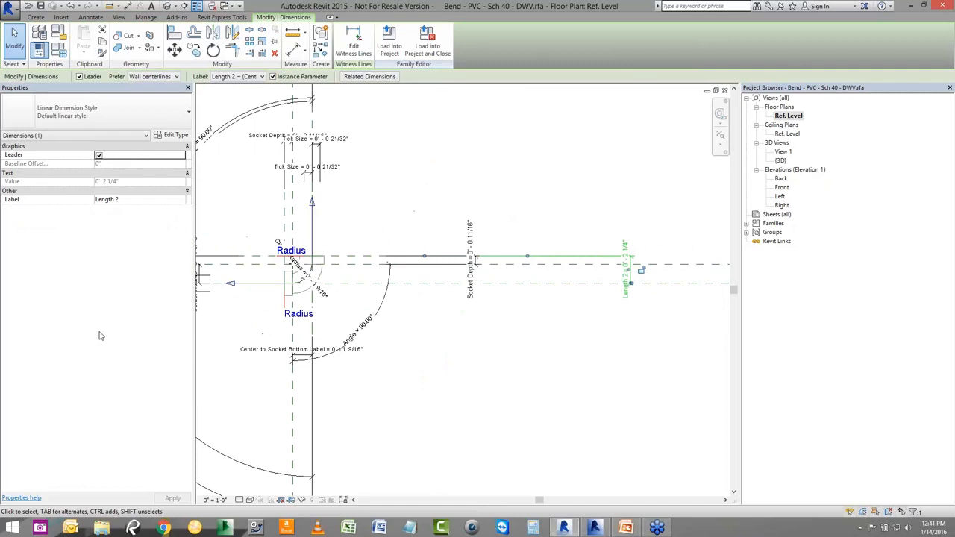
scroll(276, 297, up, 2)
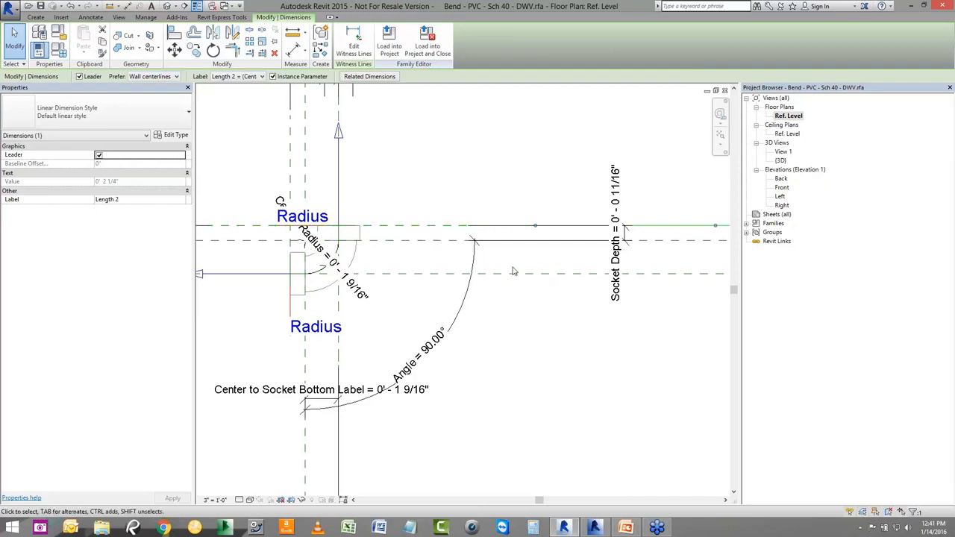
scroll(492, 261, down, 2)
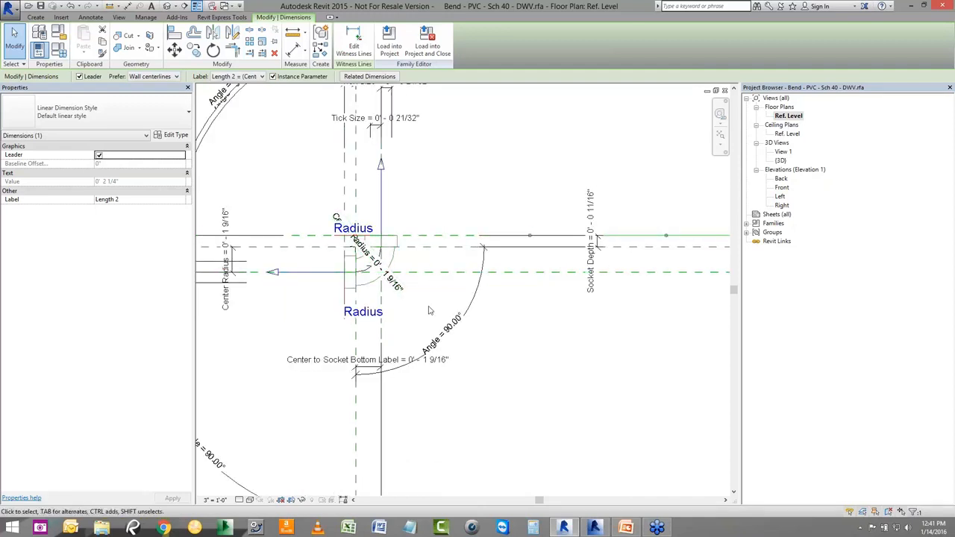
scroll(504, 274, down, 2)
scroll(504, 274, up, 1)
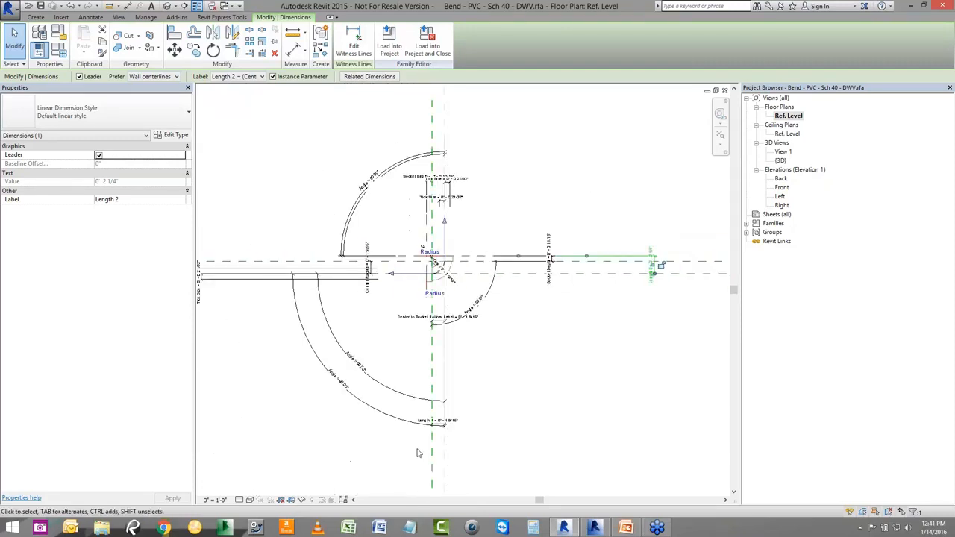
middle_drag(505, 274, 548, 181)
click(417, 471)
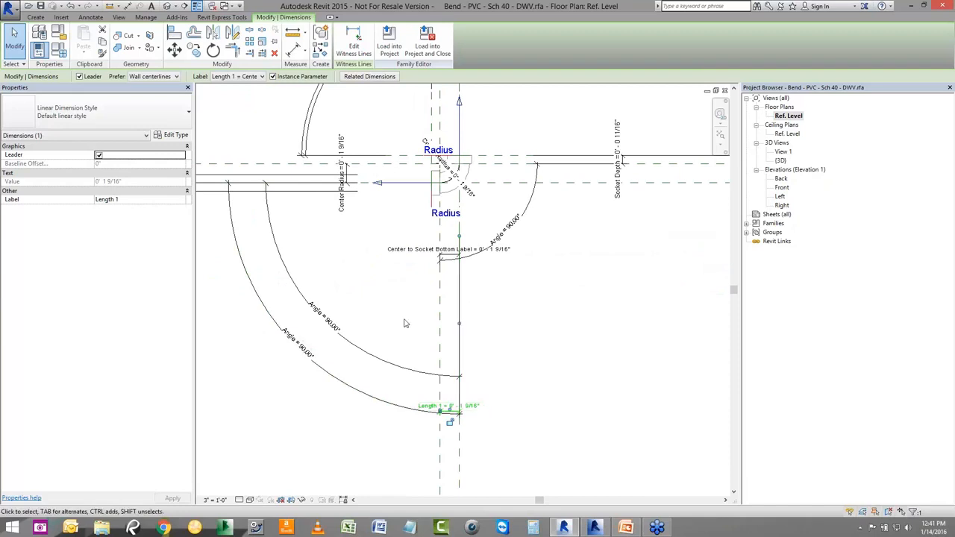
click(419, 354)
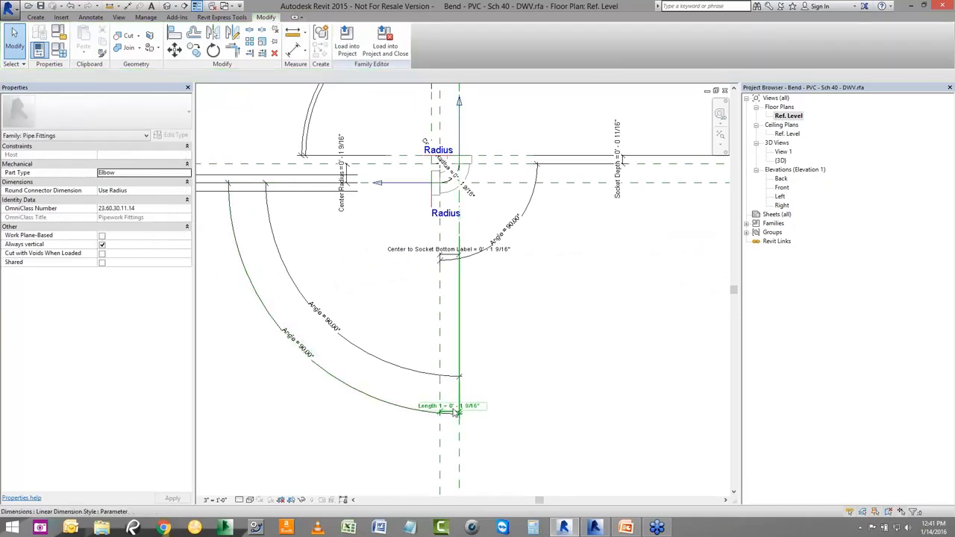
scroll(455, 411, down, 2)
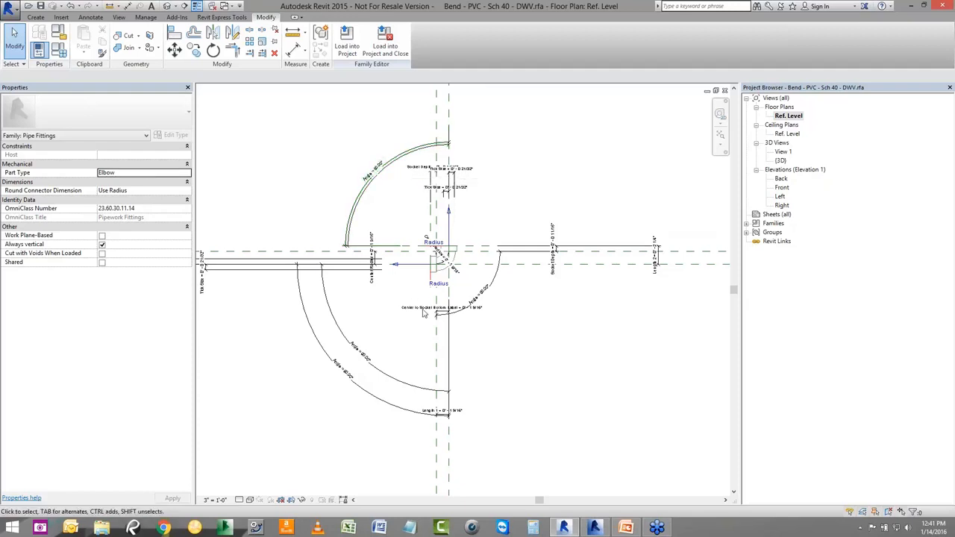
scroll(468, 302, up, 2)
scroll(468, 302, up, 2)
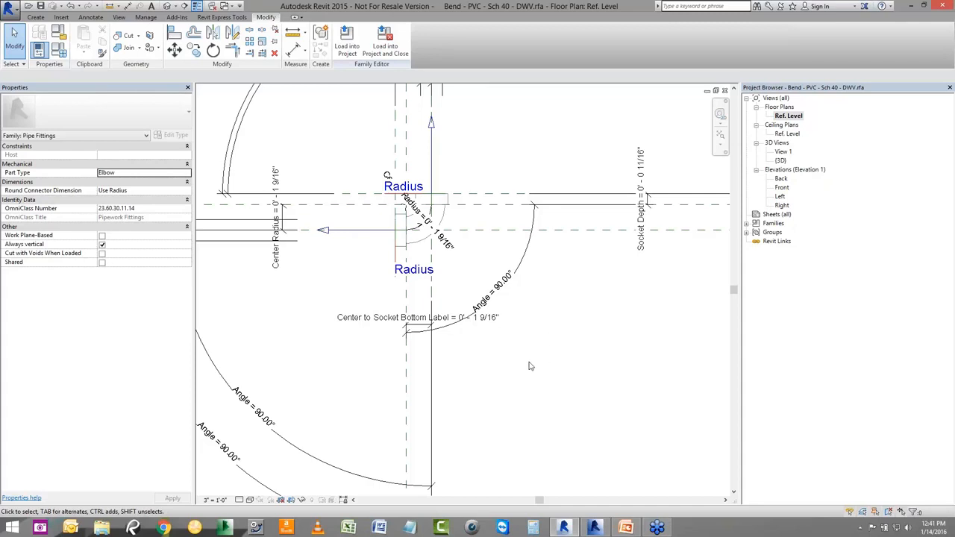
- Examine the Center to Socket Bottom Label, Center Radius, Tick Size and Angle dimensions and the elbow sweep they control
scroll(363, 327, up, 2)
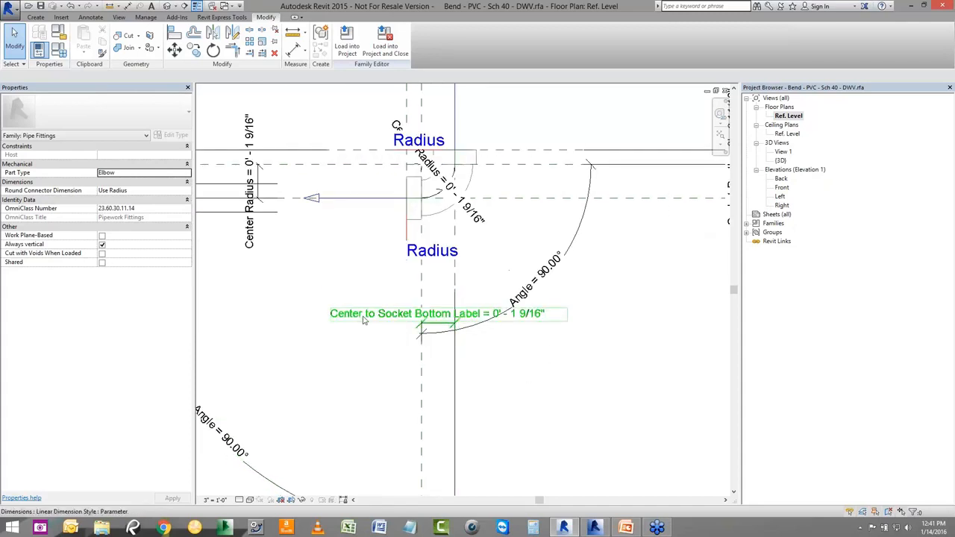
click(363, 324)
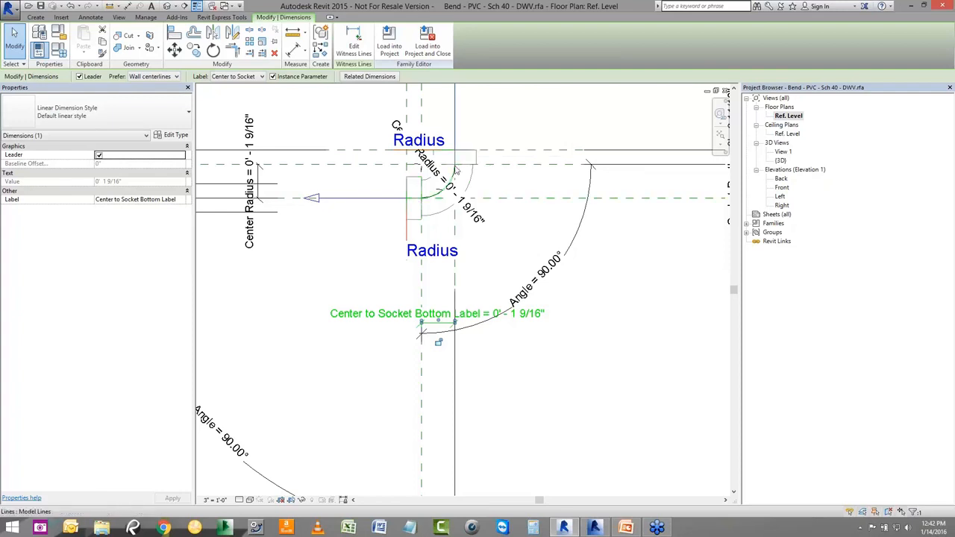
click(369, 248)
scroll(702, 287, down, 2)
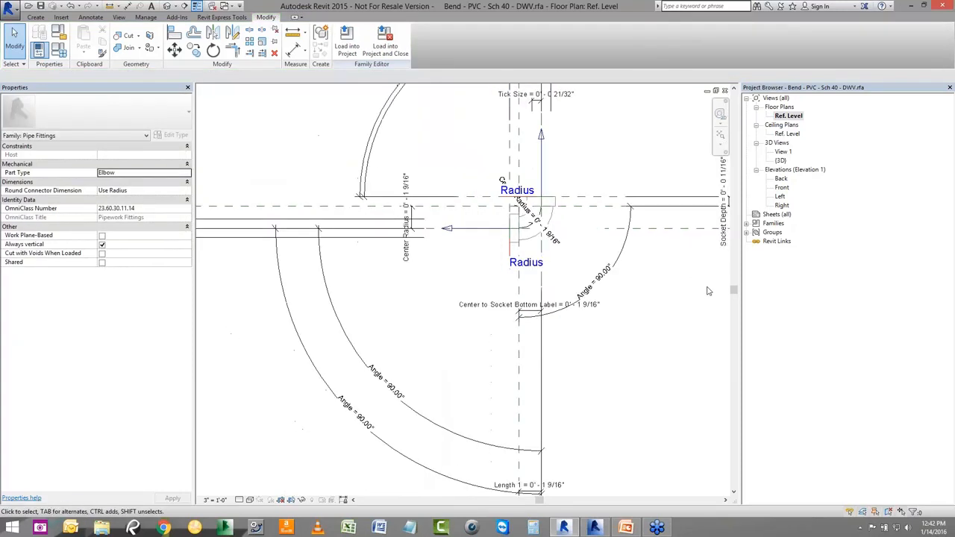
scroll(709, 291, down, 3)
scroll(392, 274, up, 3)
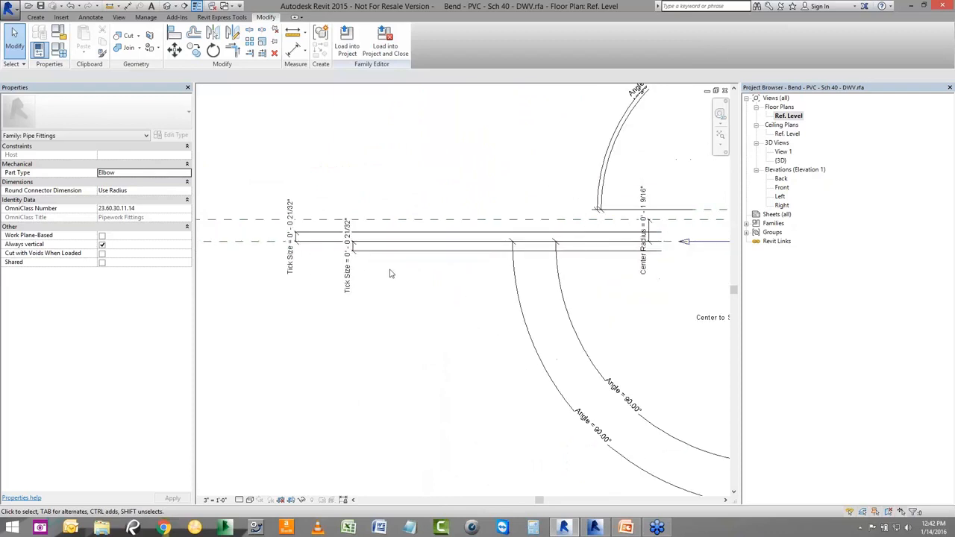
scroll(371, 278, down, 4)
scroll(630, 255, up, 3)
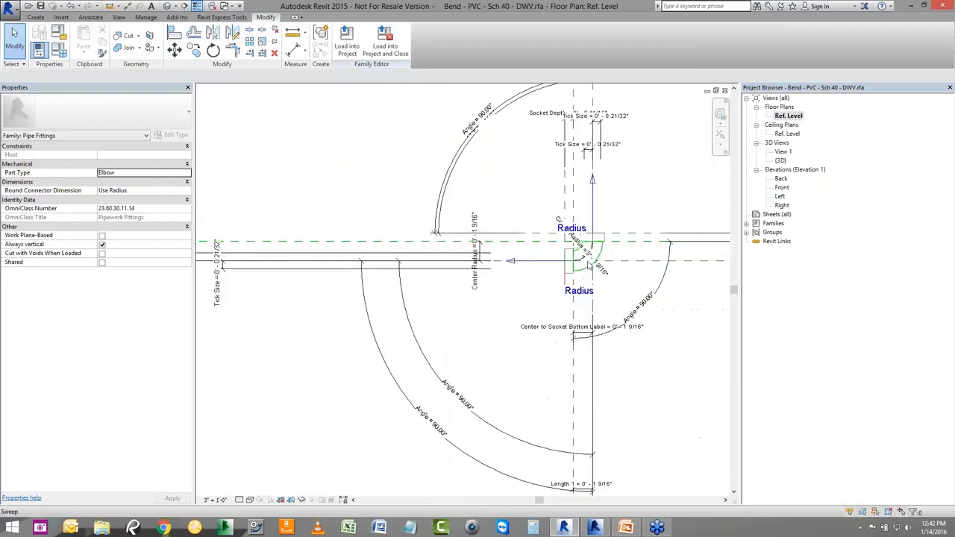
scroll(589, 266, up, 2)
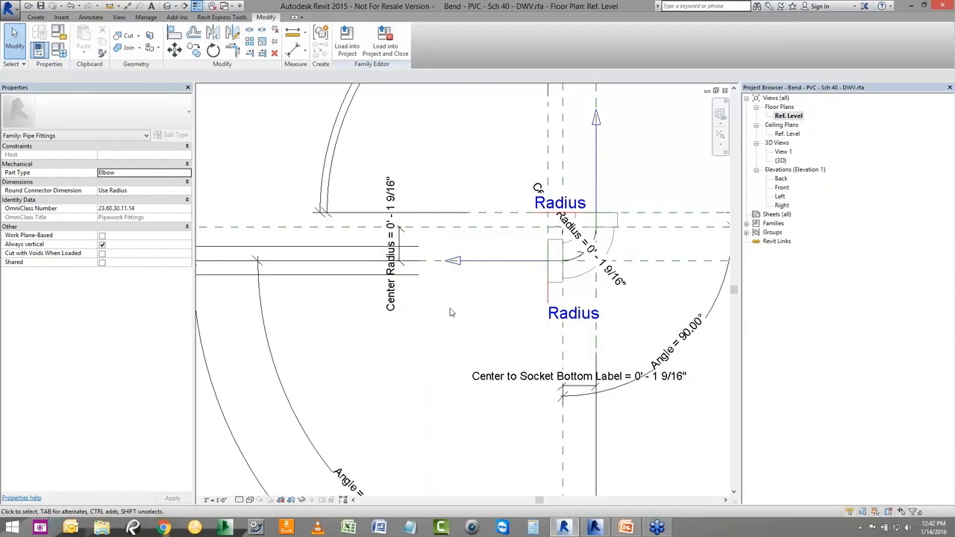
scroll(450, 312, down, 4)
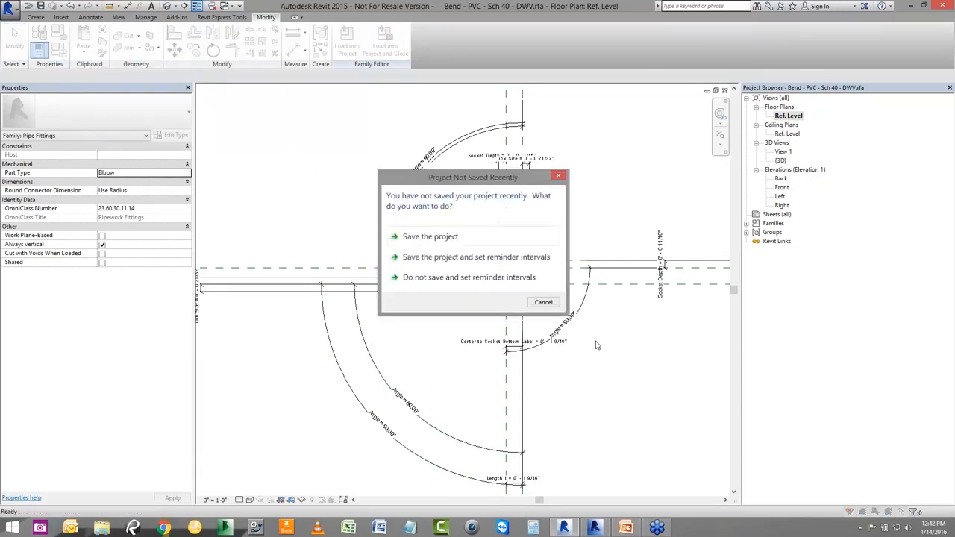
- Dismiss the save reminder, review the family types' parameters and formulas, and open the family's lookup table manager
click(545, 305)
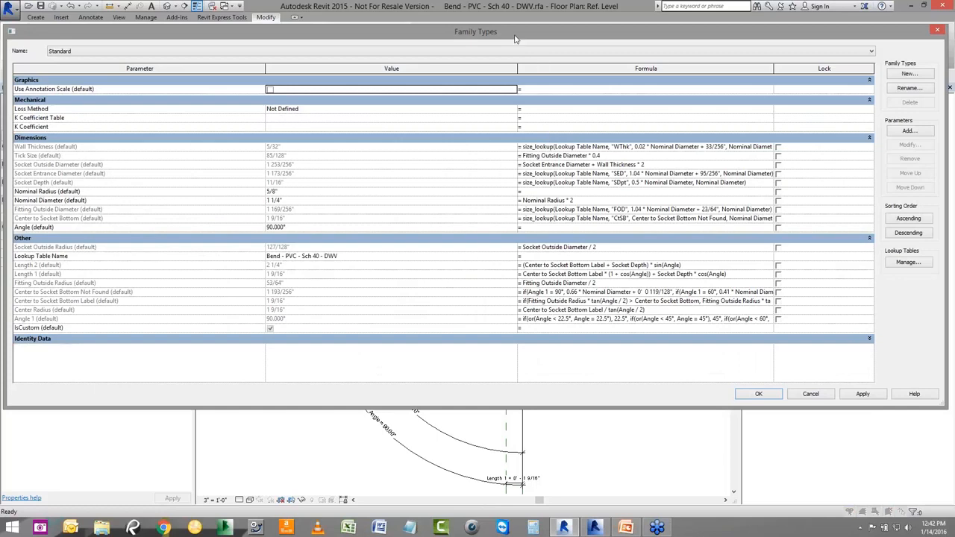
drag(514, 36, 521, 28)
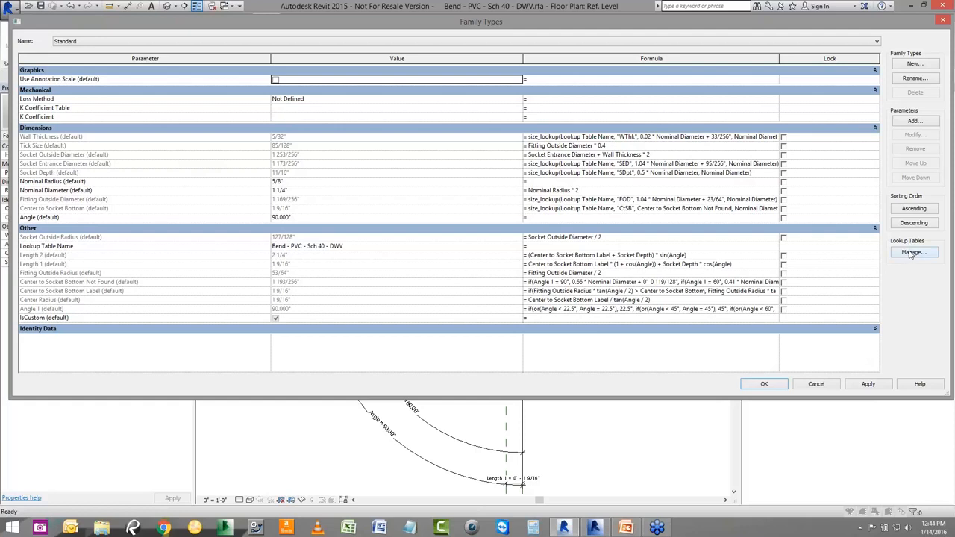
click(912, 252)
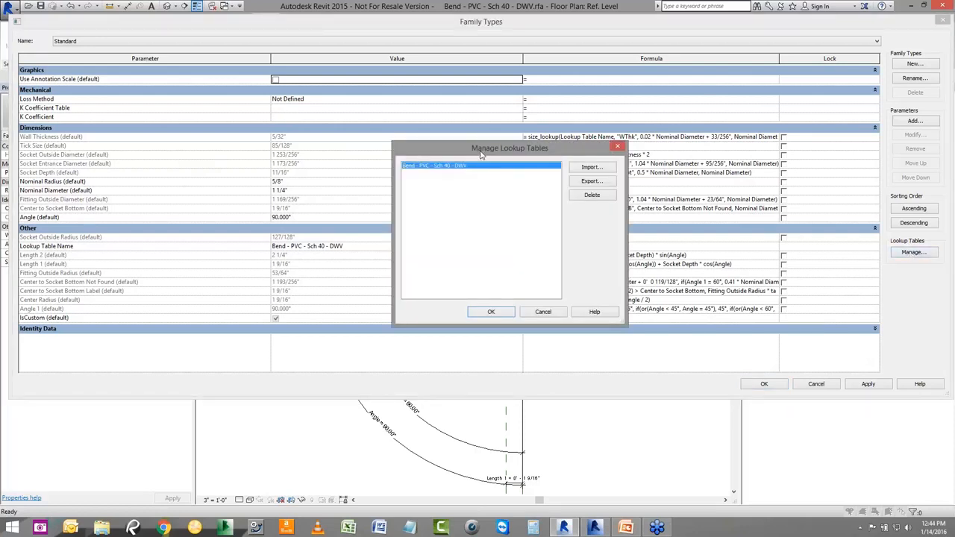
drag(481, 153, 468, 139)
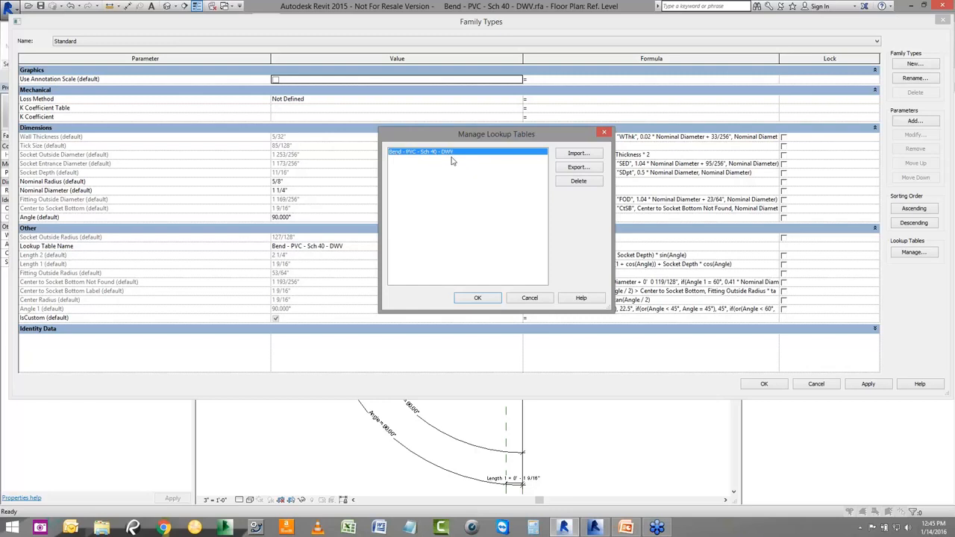
- Export the Bend - PVC - Sch 40 - DWV lookup table as a CSV to the Desktop, replacing the existing file, and leave the family types
click(578, 167)
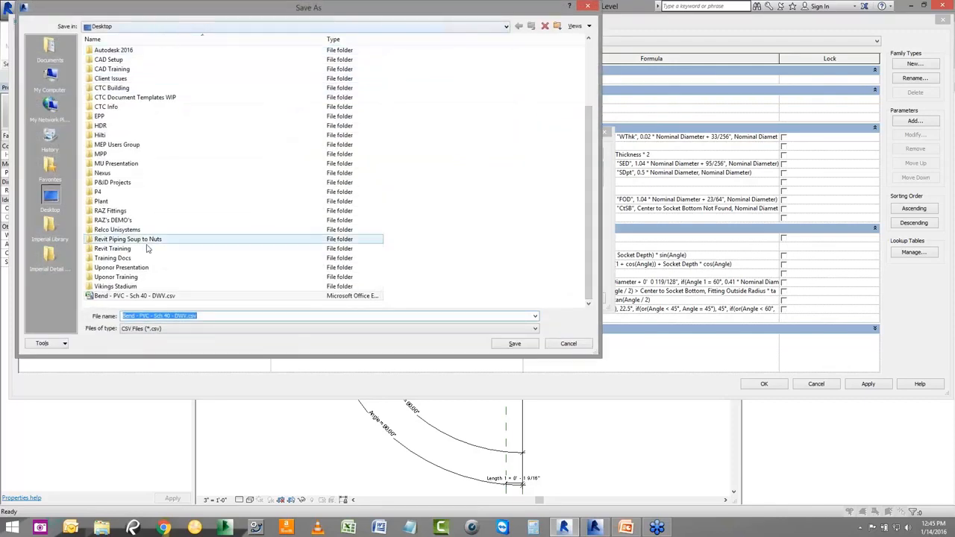
click(515, 343)
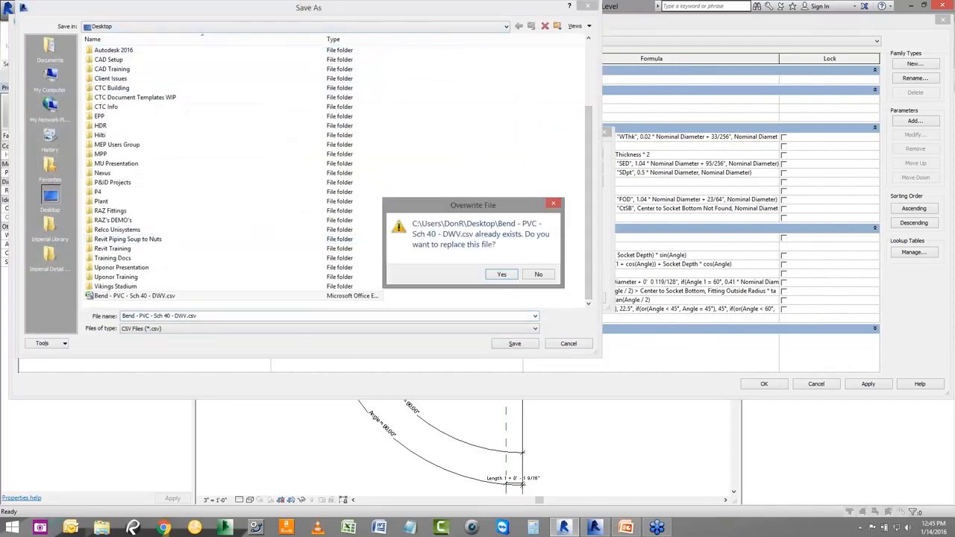
click(501, 275)
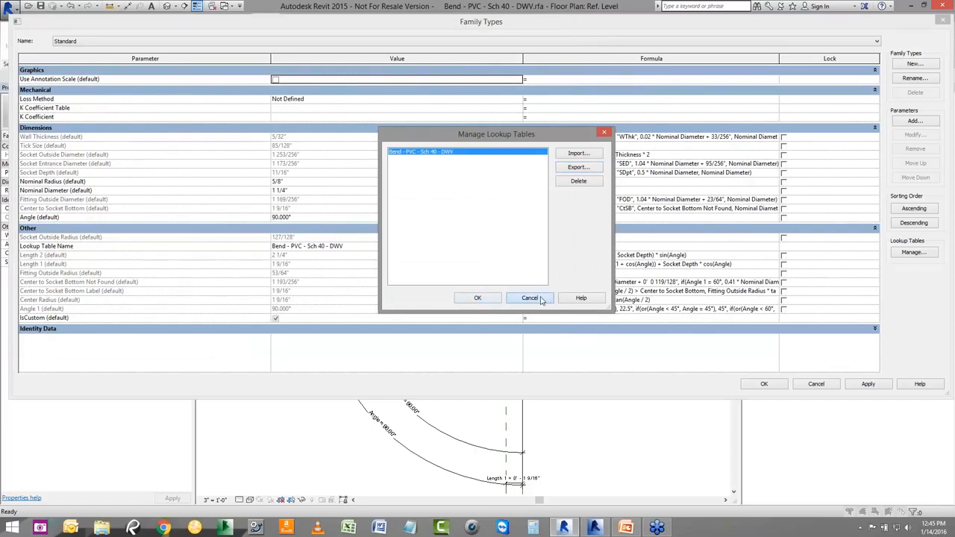
click(536, 300)
click(827, 384)
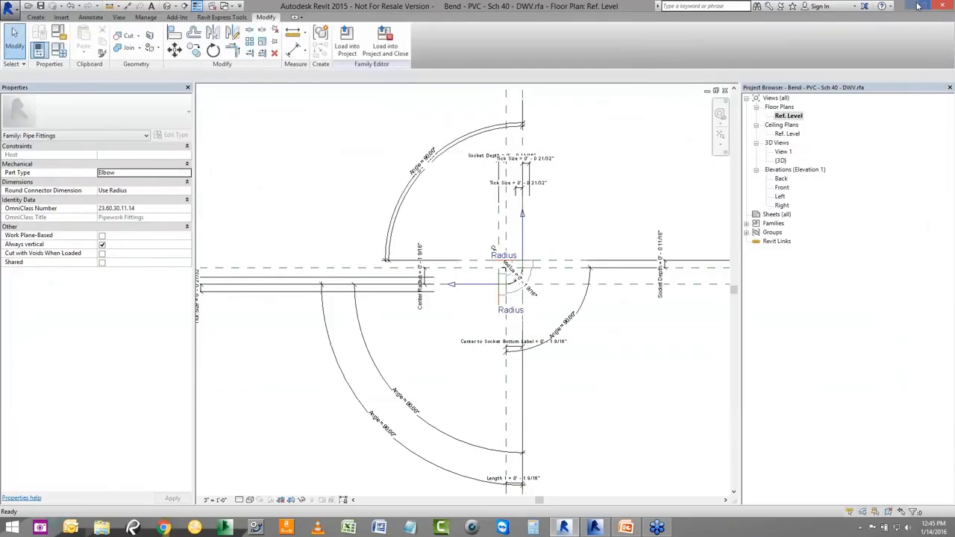
- Minimize the open windows and open the exported Bend - PVC - Sch 40 - DWV.csv from the desktop in Excel
click(912, 6)
click(912, 6)
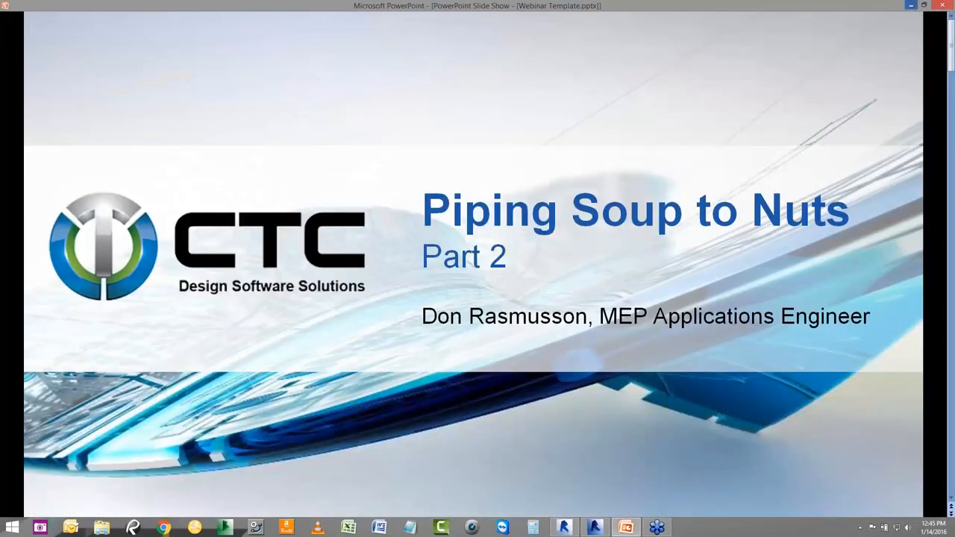
click(910, 5)
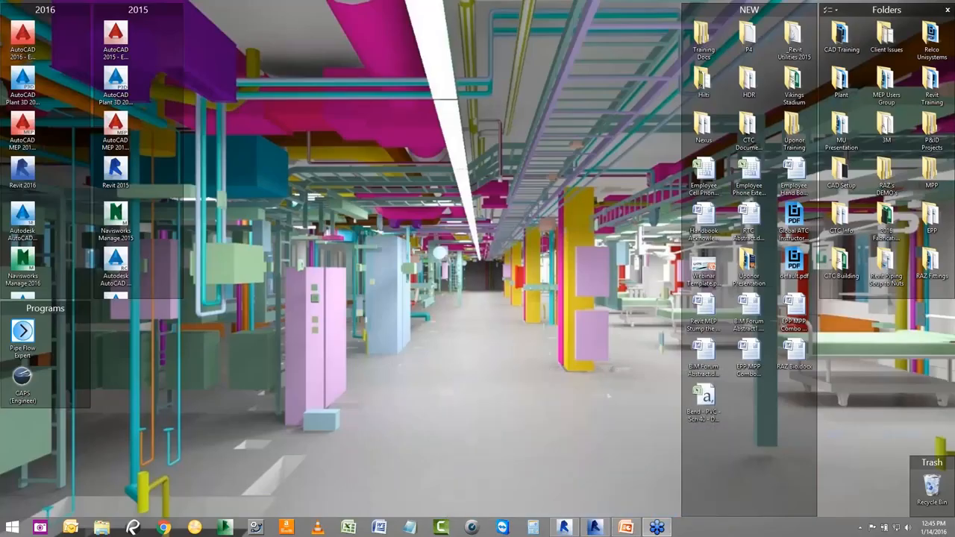
click(703, 410)
double_click(703, 410)
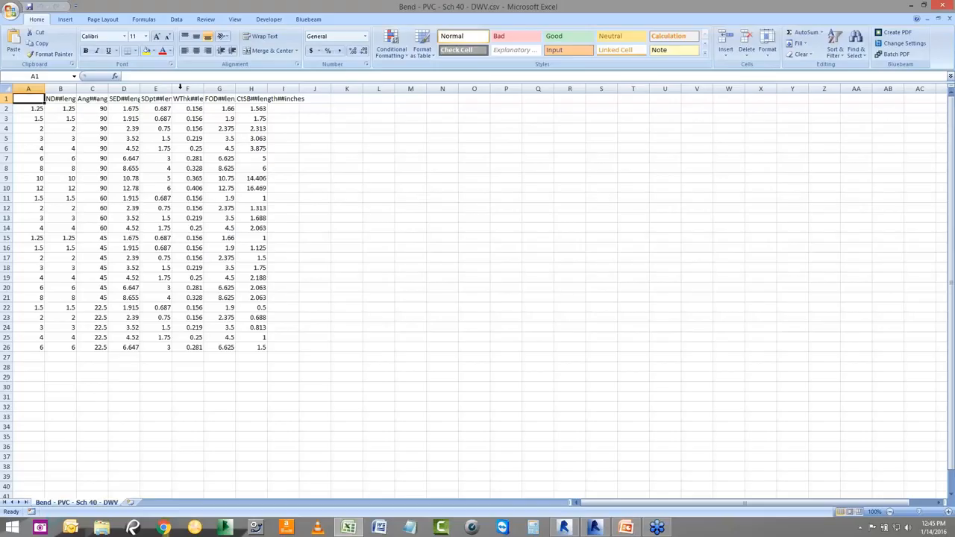
- Widen columns B through H to fit their full header text and save the lookup table, keeping the CSV format
drag(265, 90, 266, 91)
double_click(266, 91)
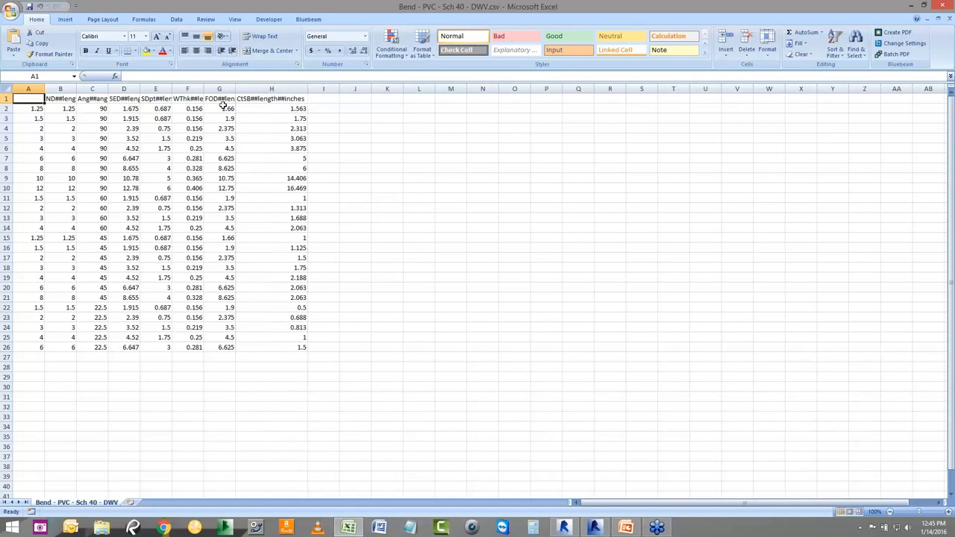
double_click(234, 88)
double_click(203, 88)
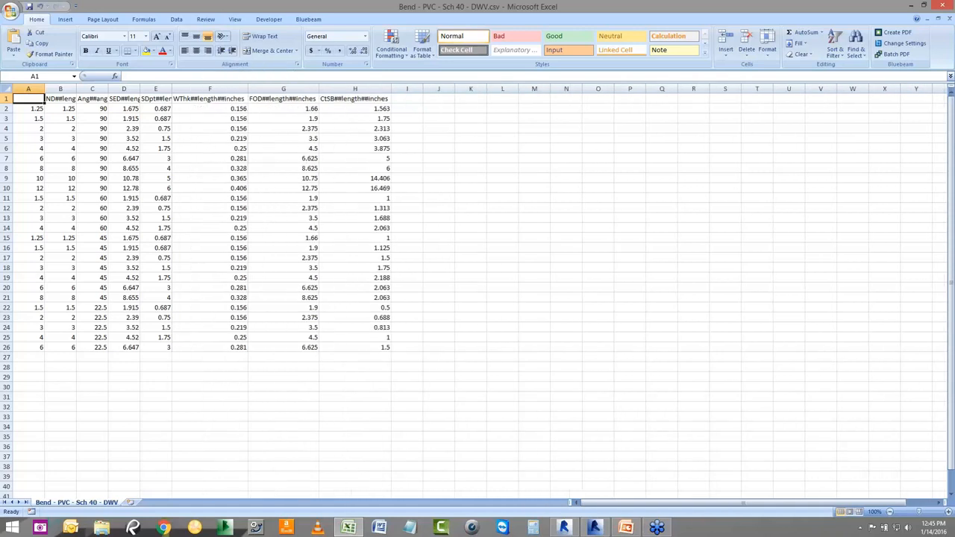
double_click(172, 88)
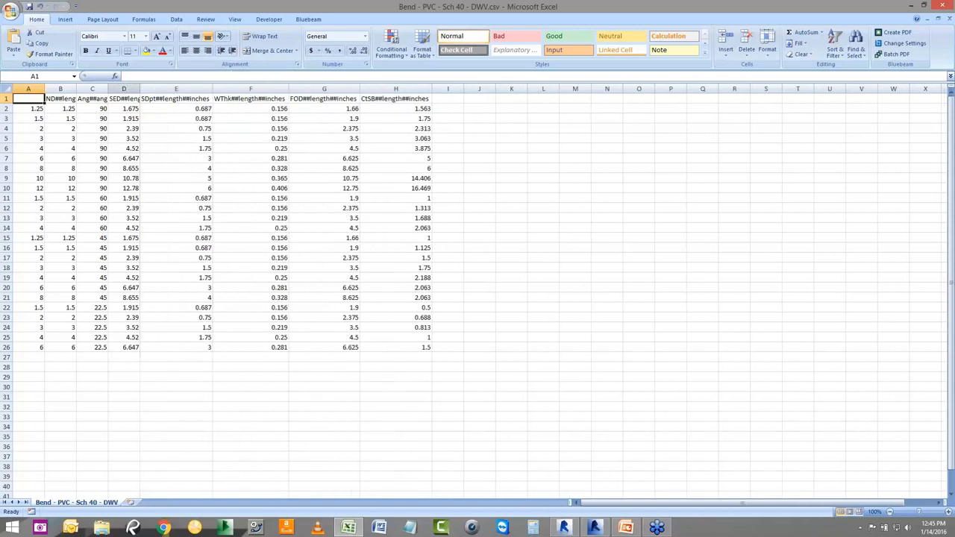
double_click(139, 88)
double_click(107, 88)
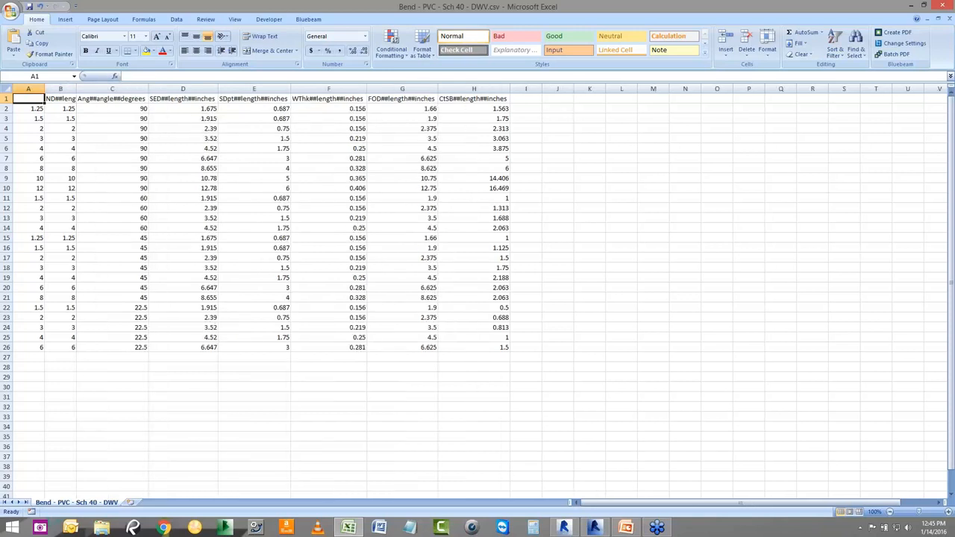
double_click(76, 88)
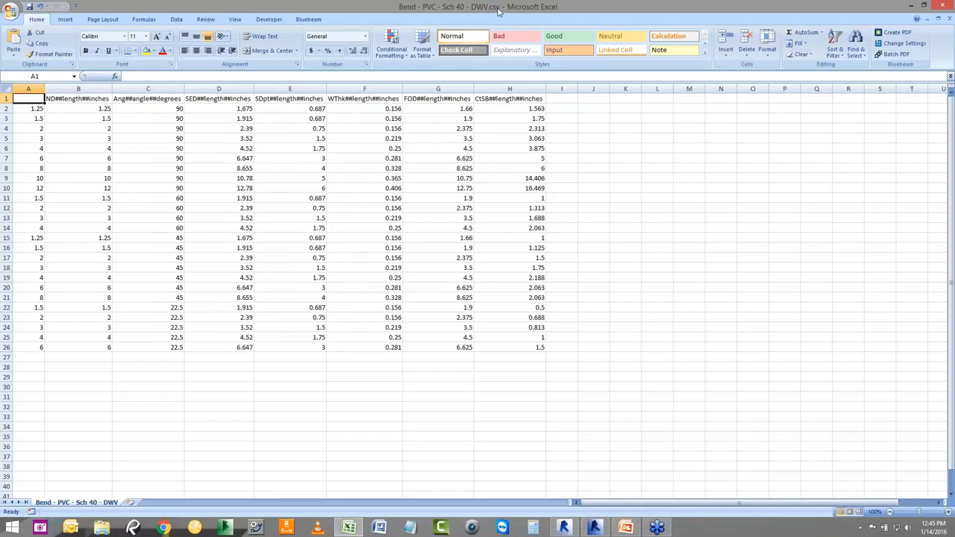
click(30, 6)
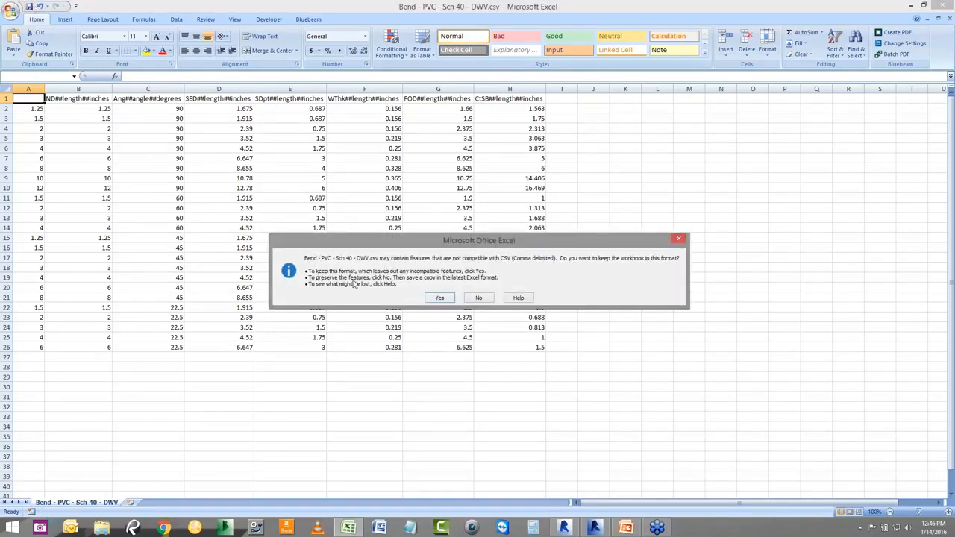
click(438, 298)
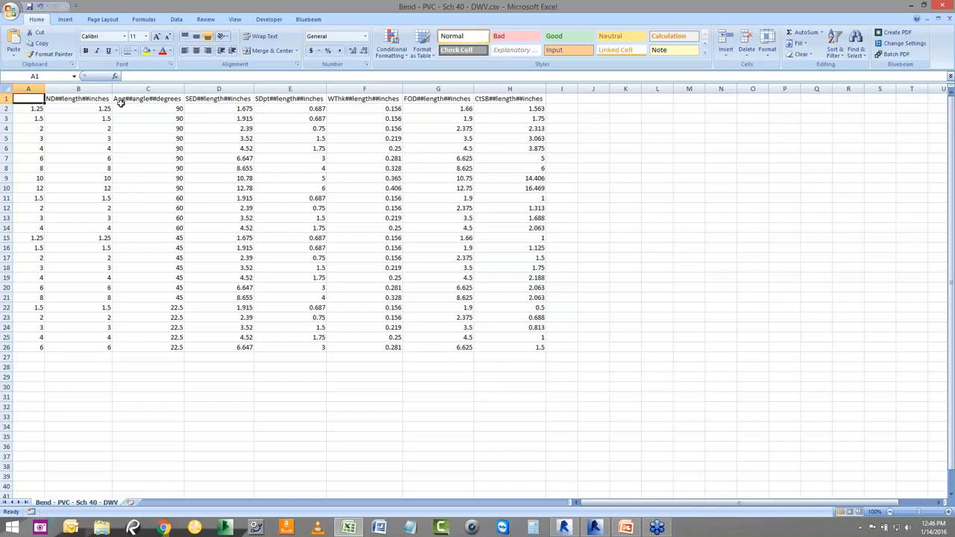
- Switch to Revit and compare the size_lookup formulas in the family types with the CSV columns in Excel, leaving the types unchanged
click(563, 529)
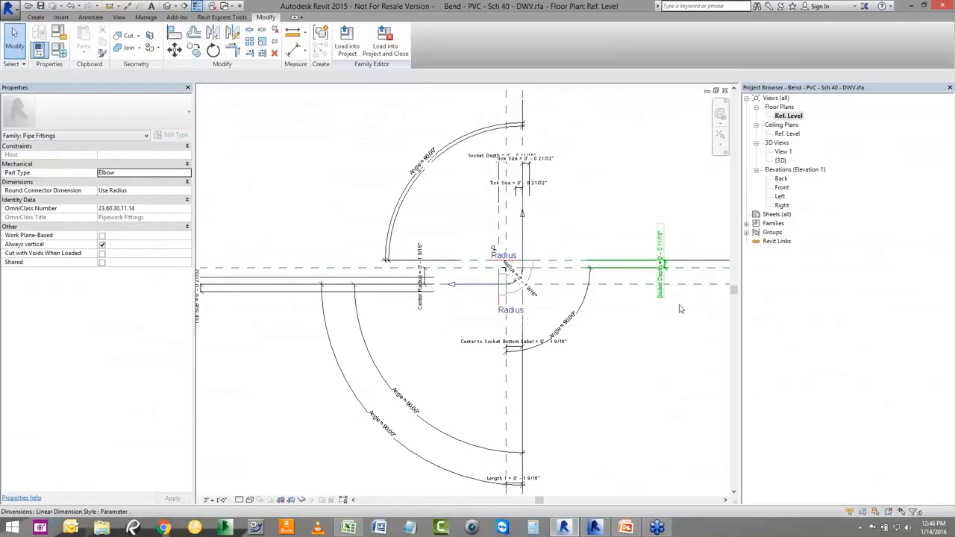
click(56, 49)
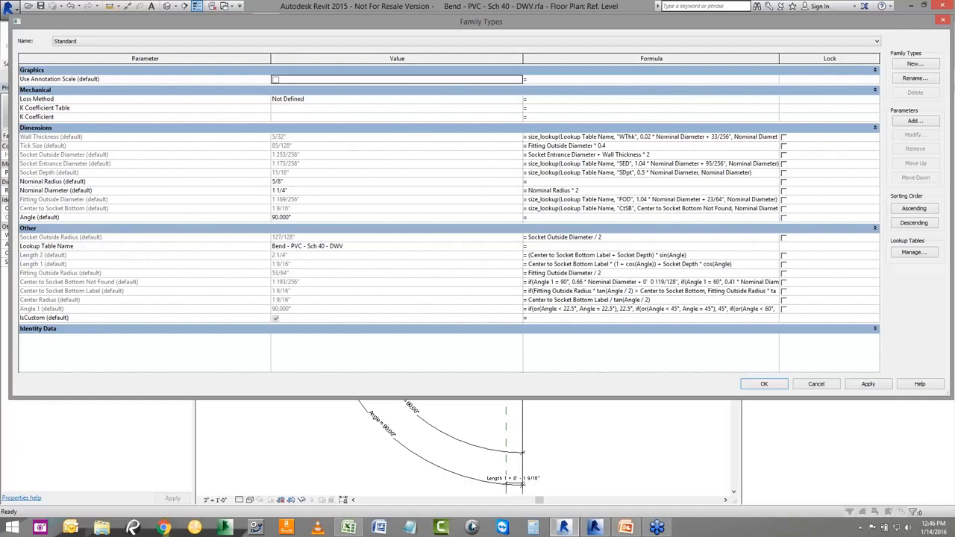
click(348, 528)
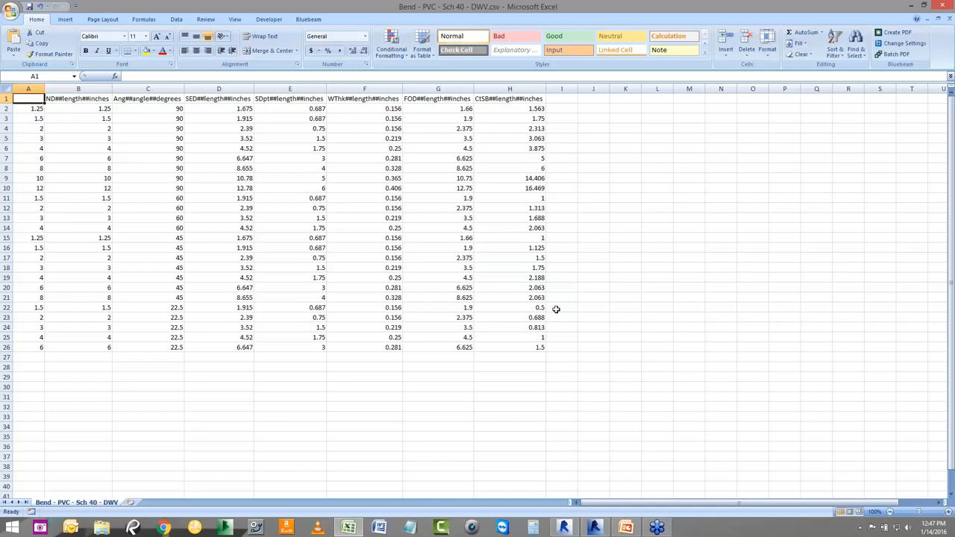
click(564, 528)
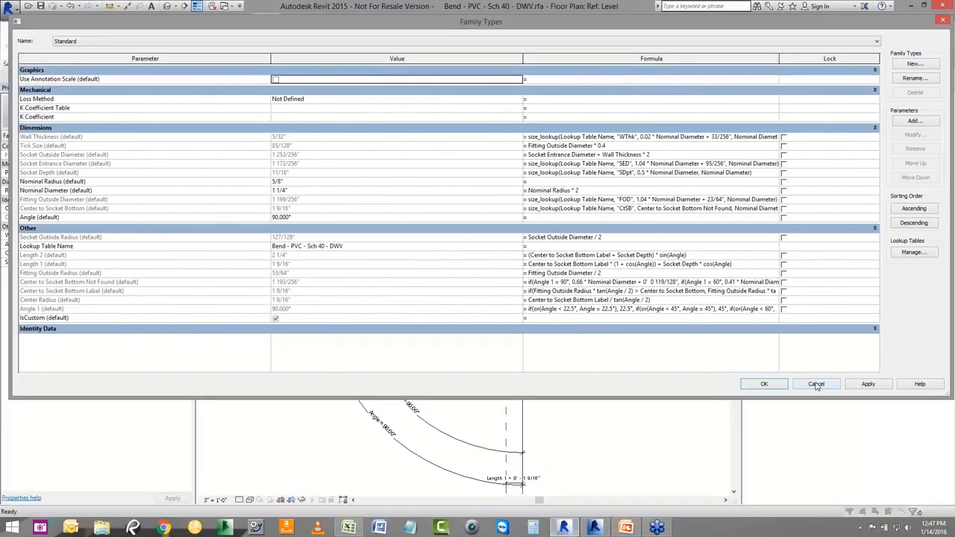
click(816, 384)
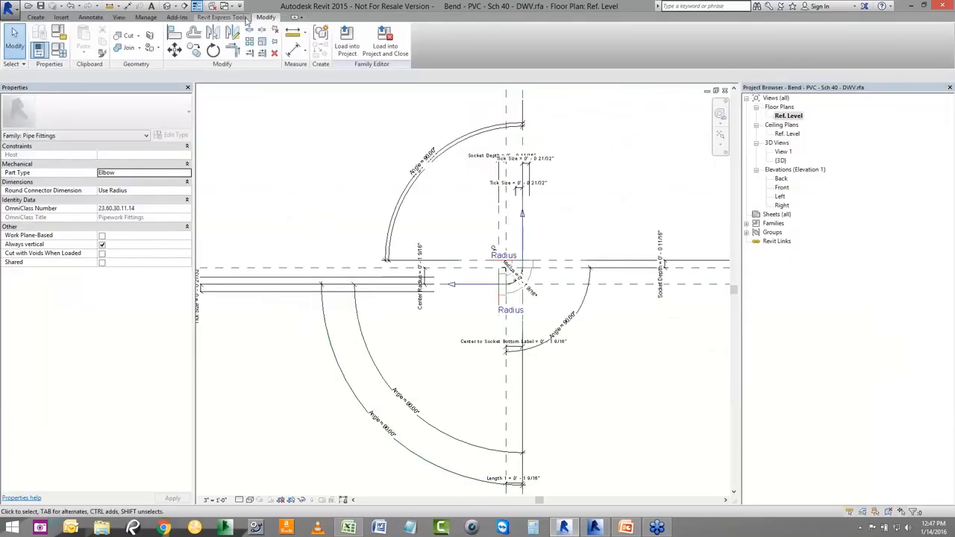
- In the Horwitz Fitting Test Project's 1 - Mech floor plan, place an aligned dimension from the elbow's upper socket end to the left socket's centerline
click(226, 5)
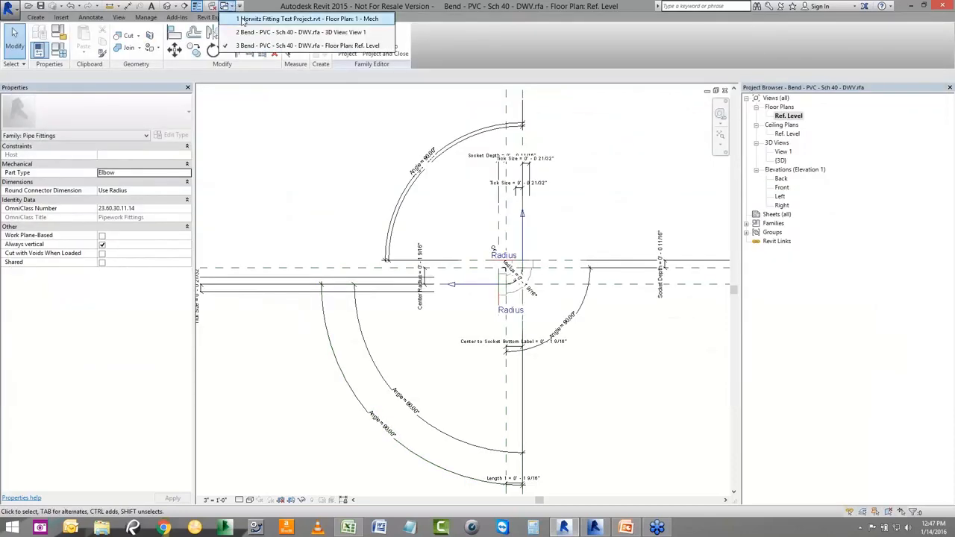
click(242, 20)
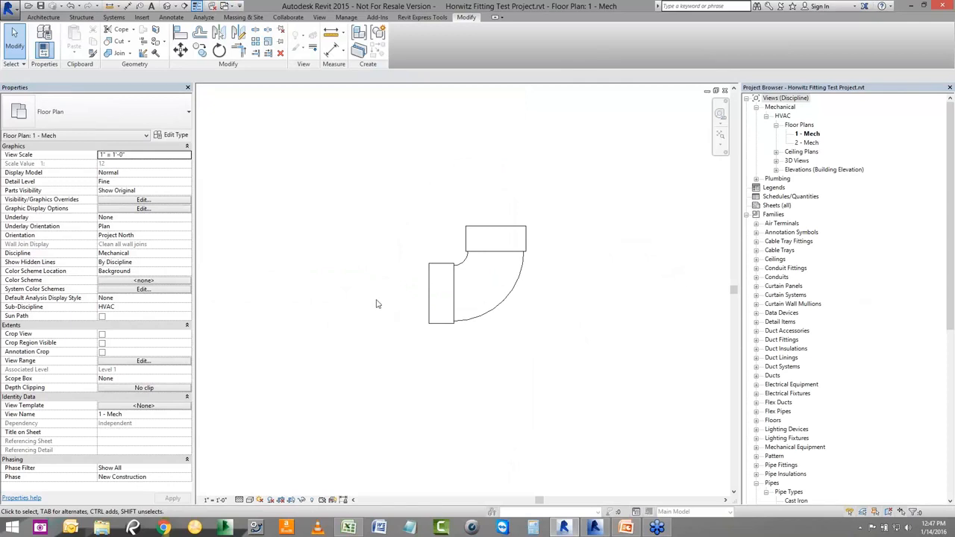
click(332, 49)
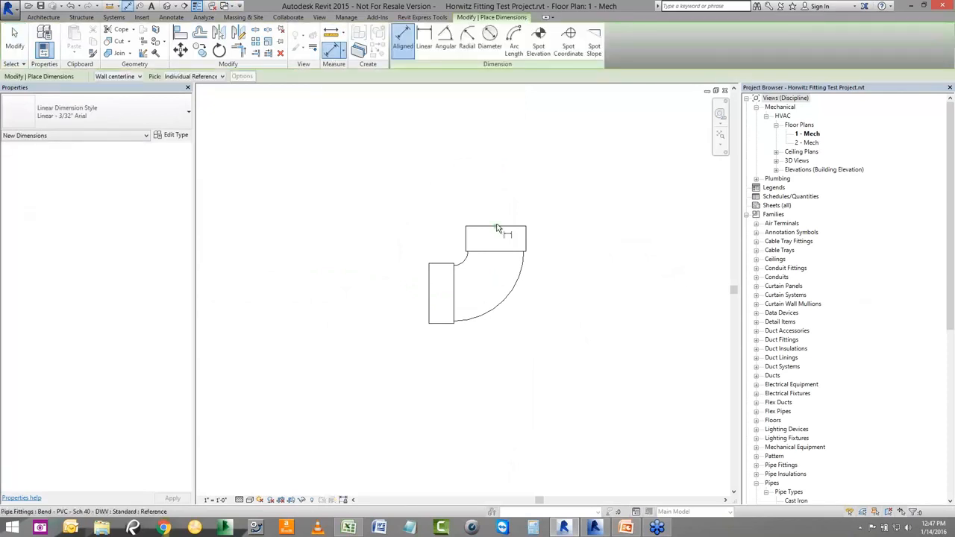
click(508, 228)
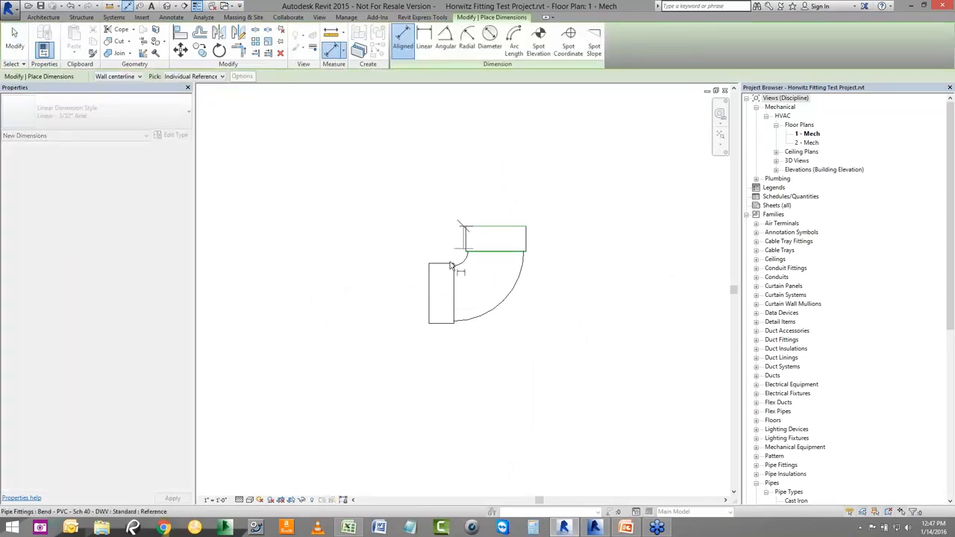
click(423, 295)
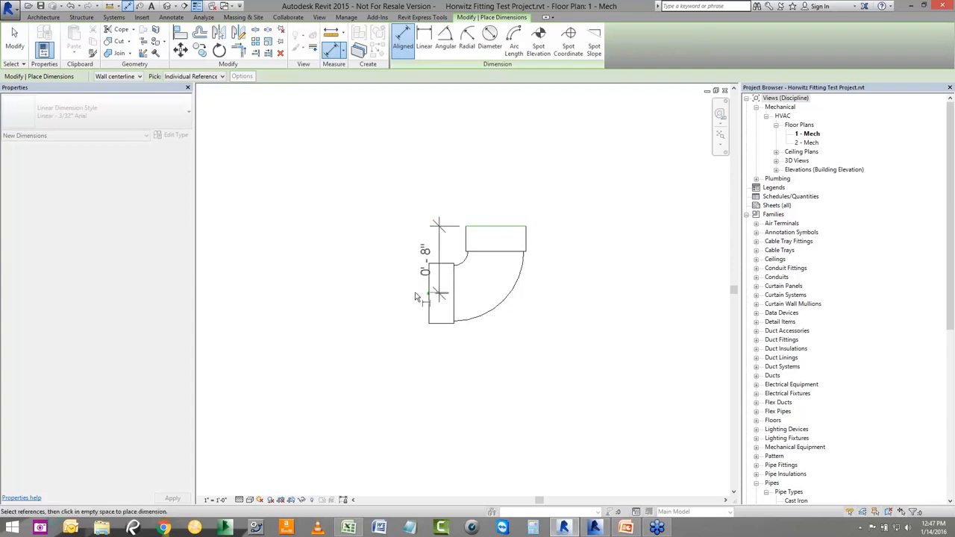
click(351, 280)
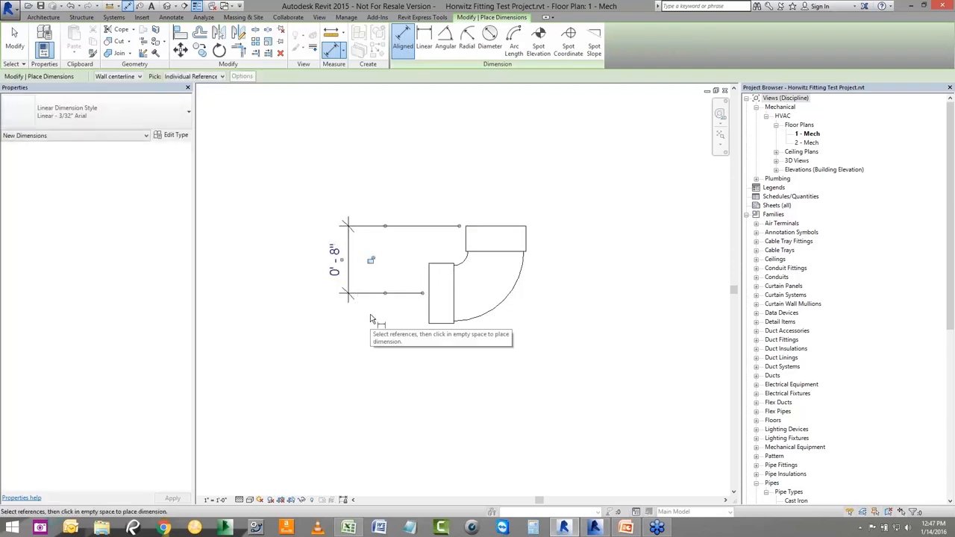
- In the Excel lookup table, set the CtSB value of the 6-inch 90-degree bend (H7) to 8 and save, keeping the CSV format
click(349, 527)
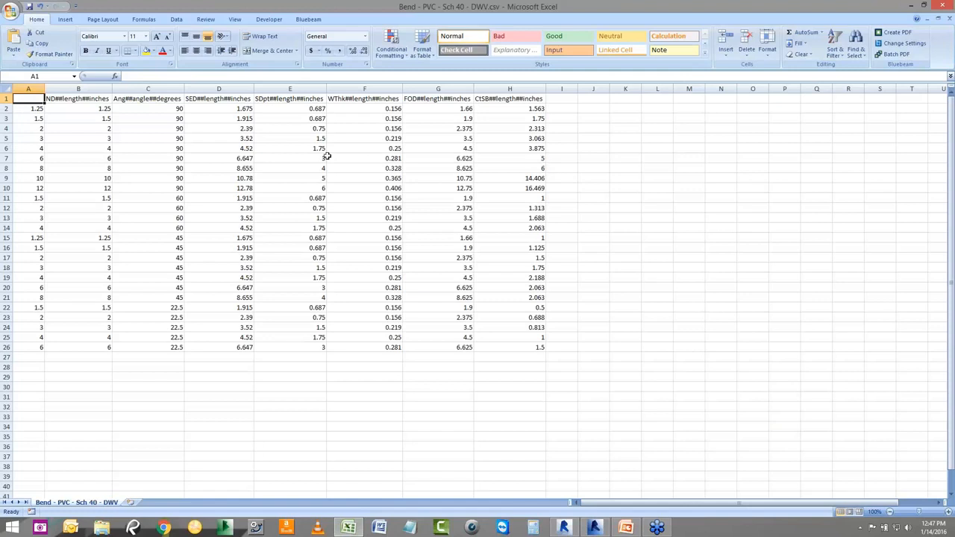
click(563, 527)
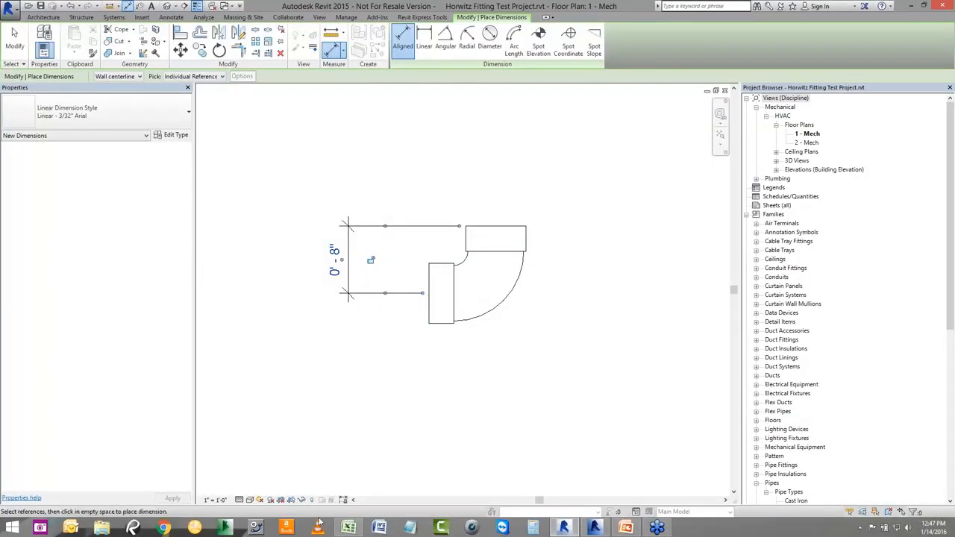
click(349, 528)
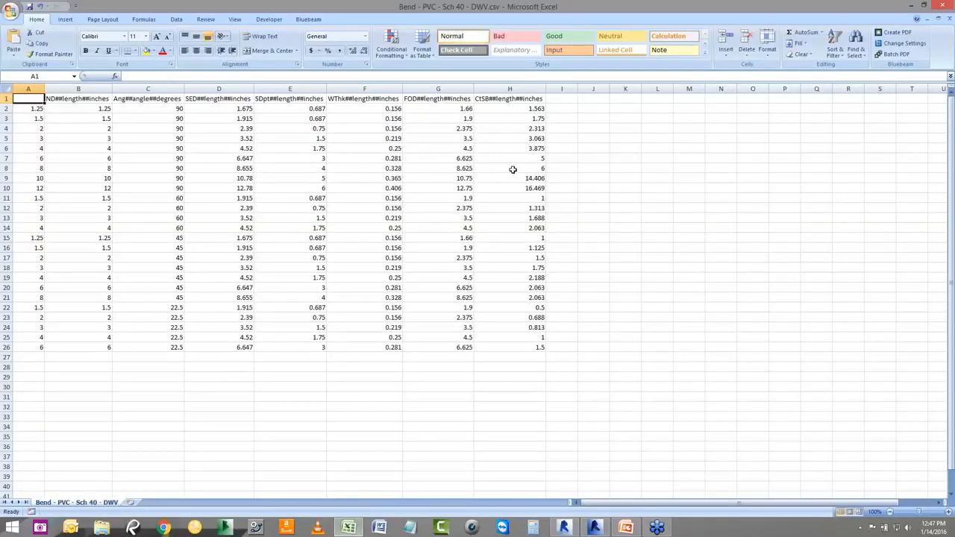
click(542, 158)
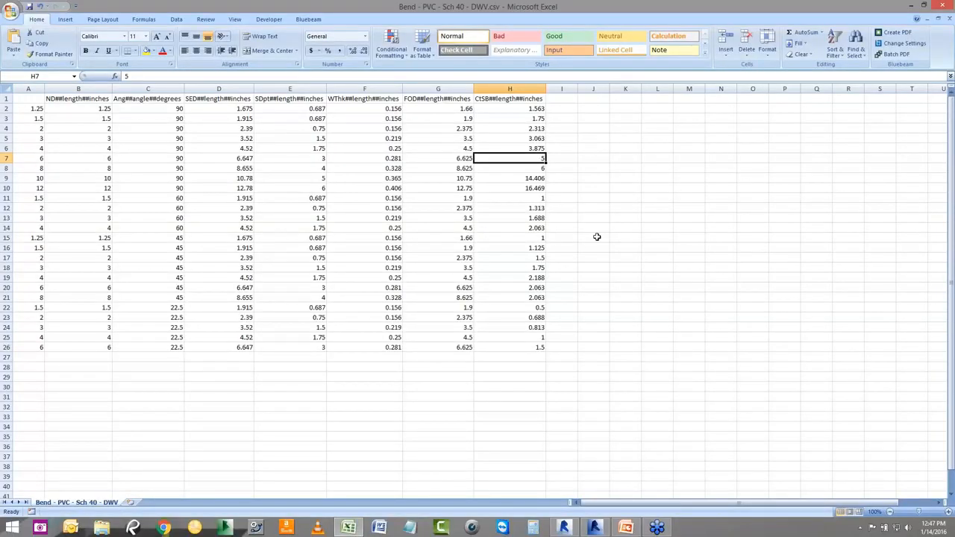
text(8)
click(597, 236)
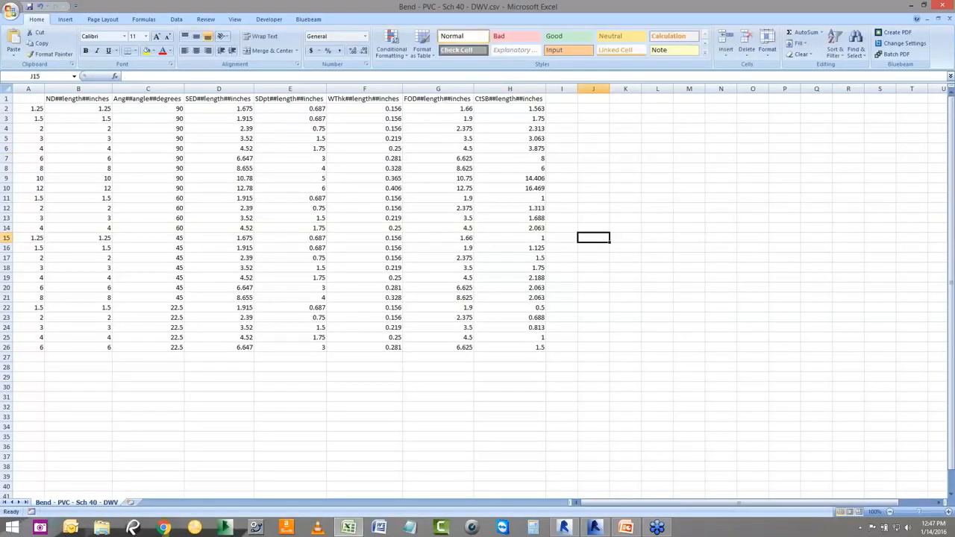
click(30, 9)
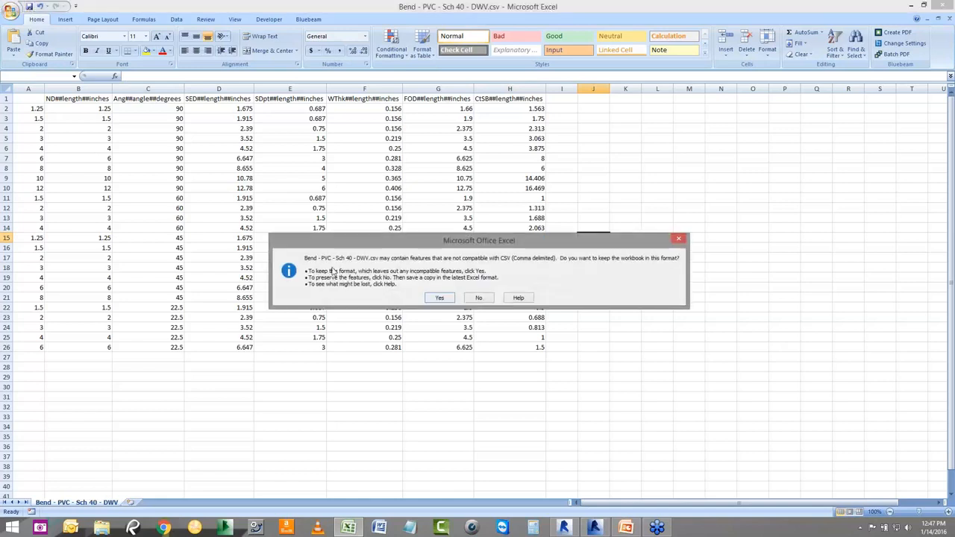
click(440, 298)
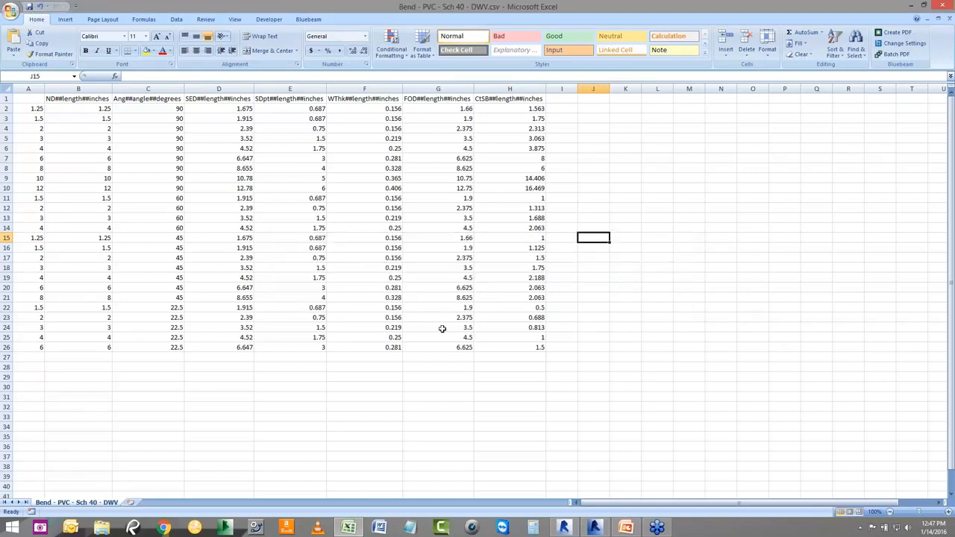
- Switch to Revit, go to View 1 of the PVC bend family and open the lookup table manager from its family types
click(564, 528)
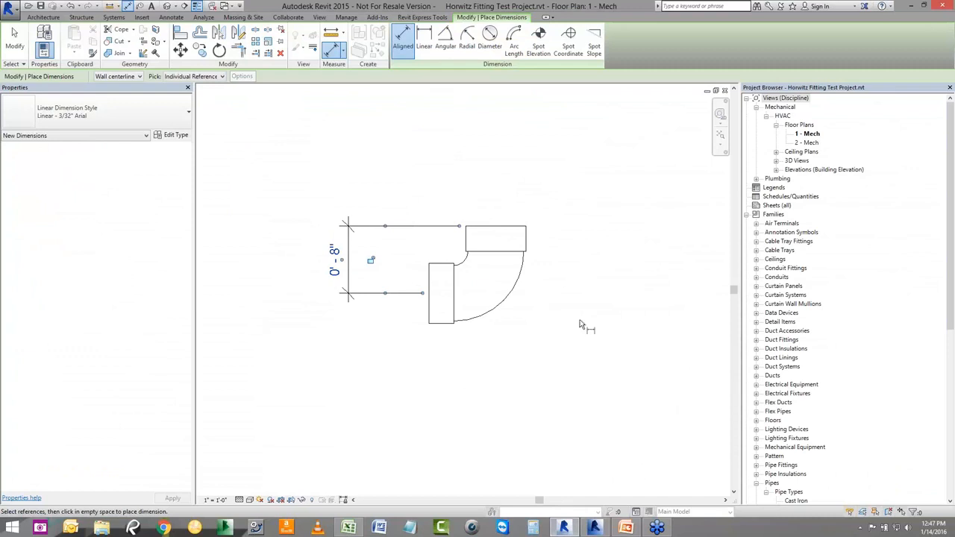
click(232, 6)
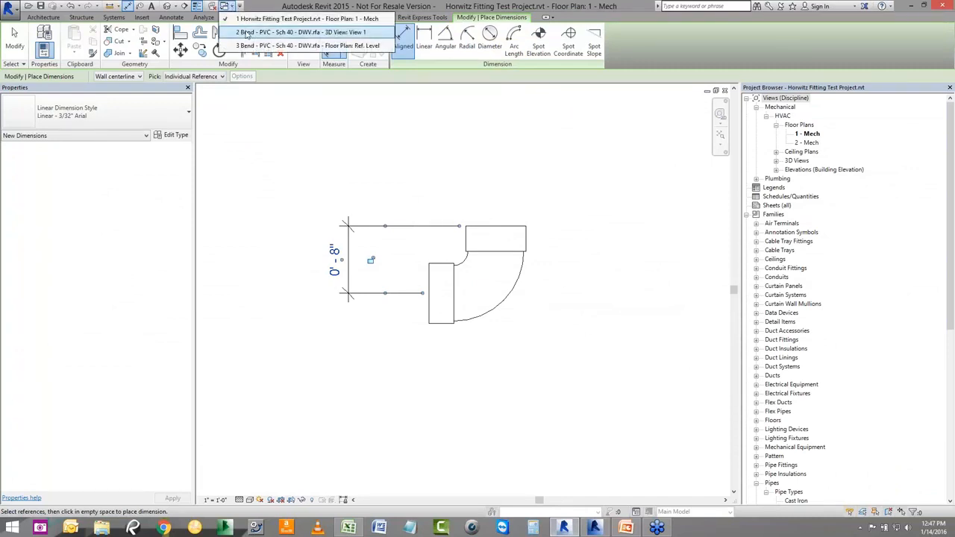
click(291, 29)
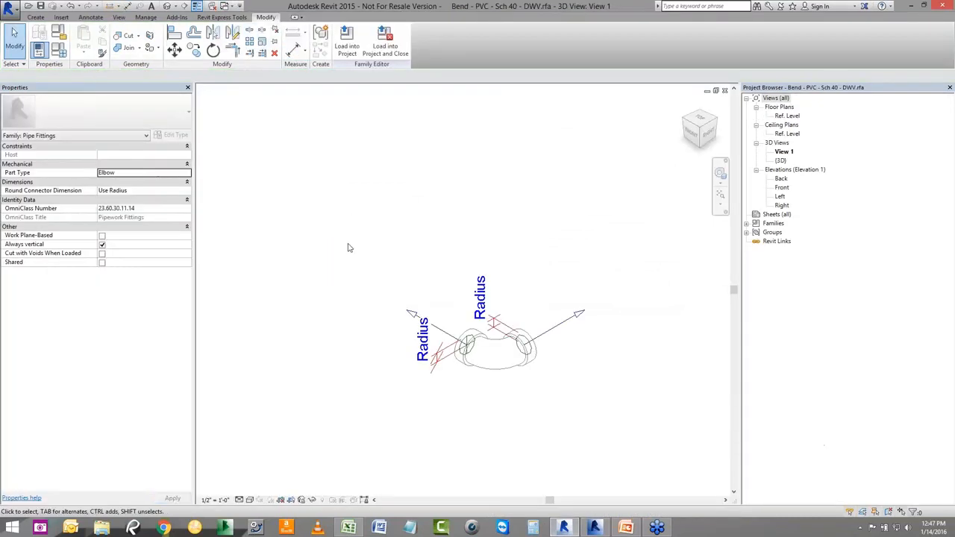
click(59, 50)
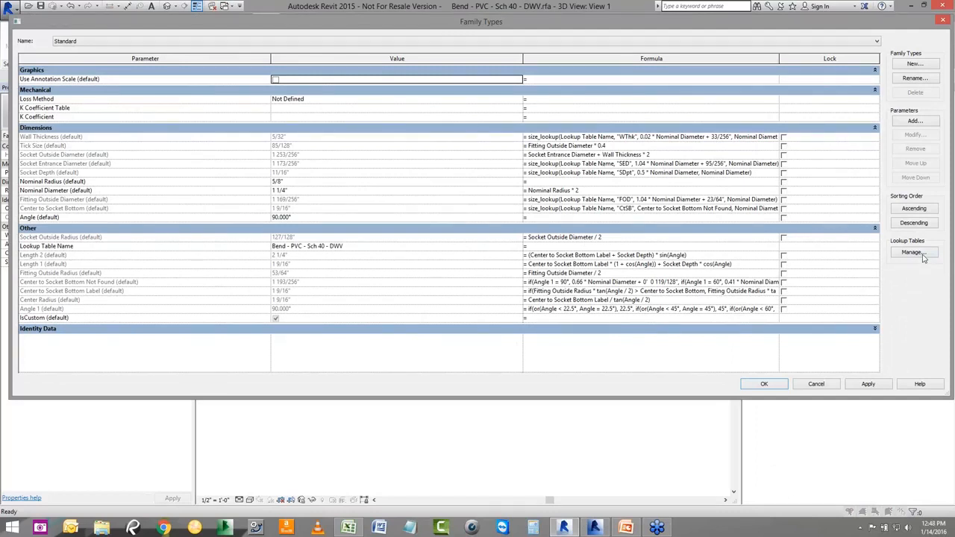
click(923, 255)
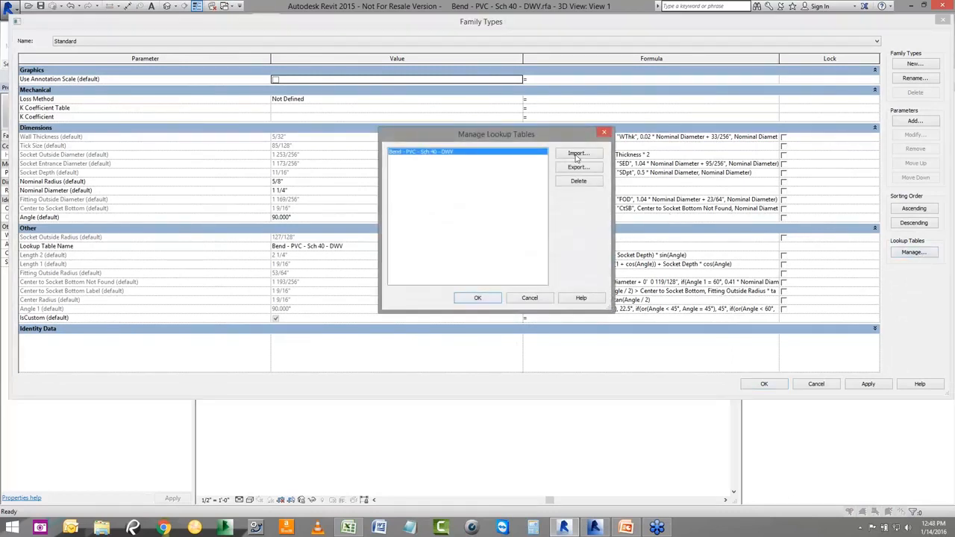
- Import Bend - PVC - Sch 40 - DWV.csv from the Desktop, replacing the existing lookup table of the same name
click(577, 155)
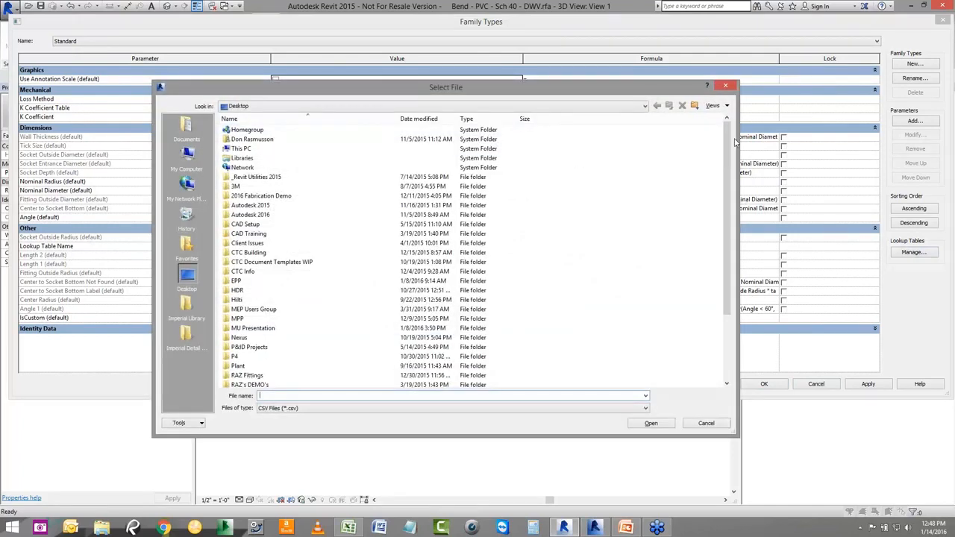
drag(730, 138, 730, 202)
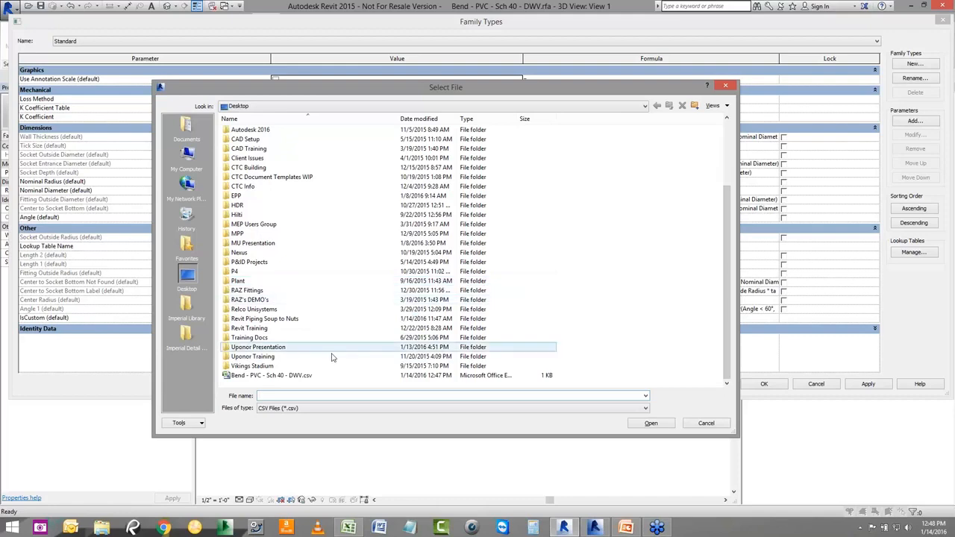
click(303, 377)
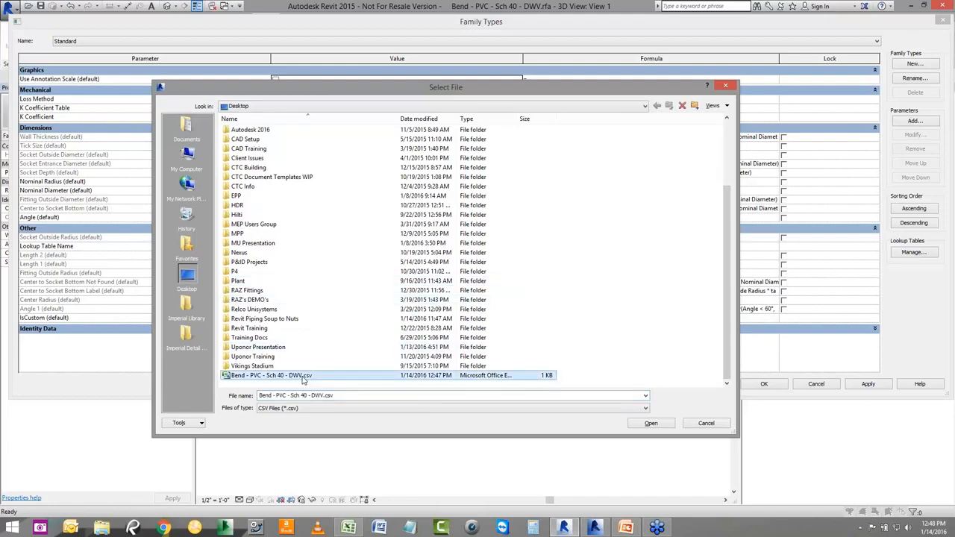
click(651, 424)
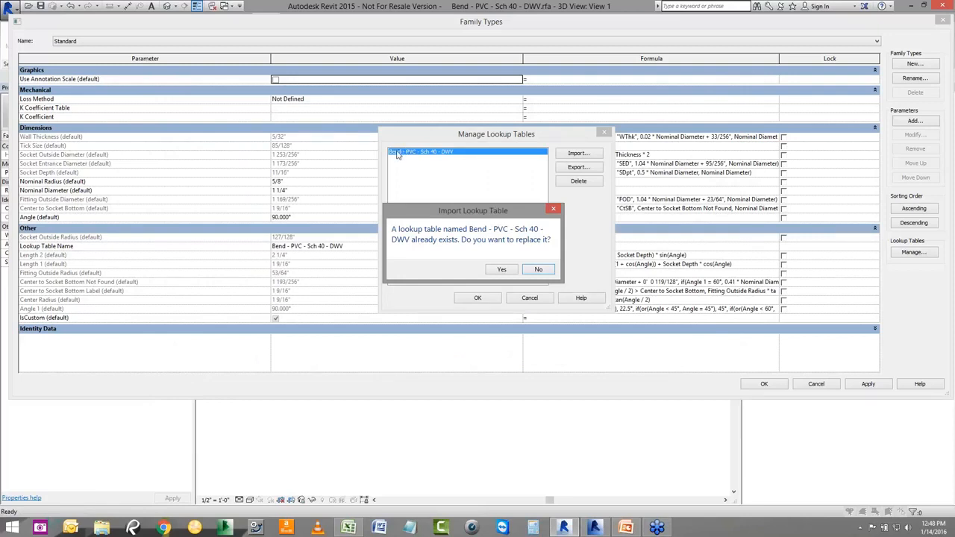
click(501, 270)
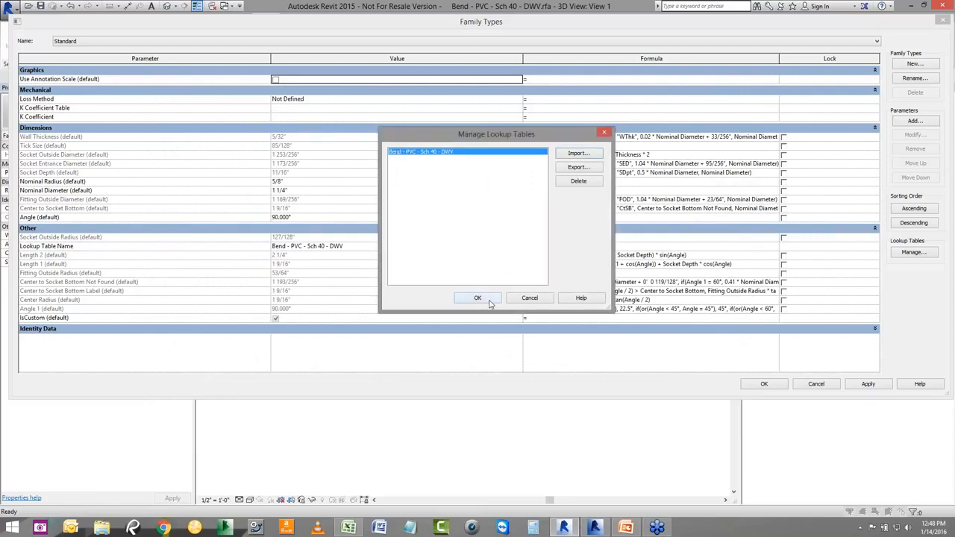
click(477, 298)
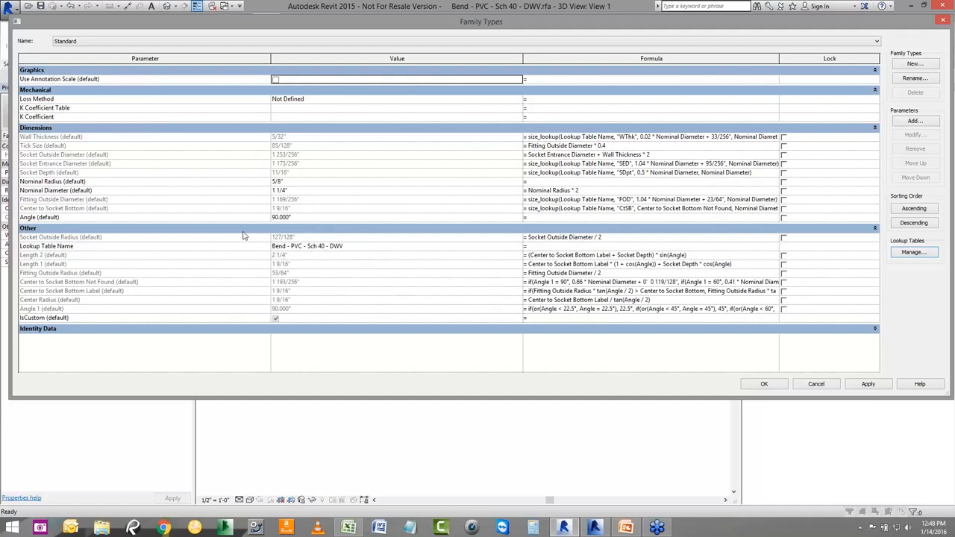
click(350, 249)
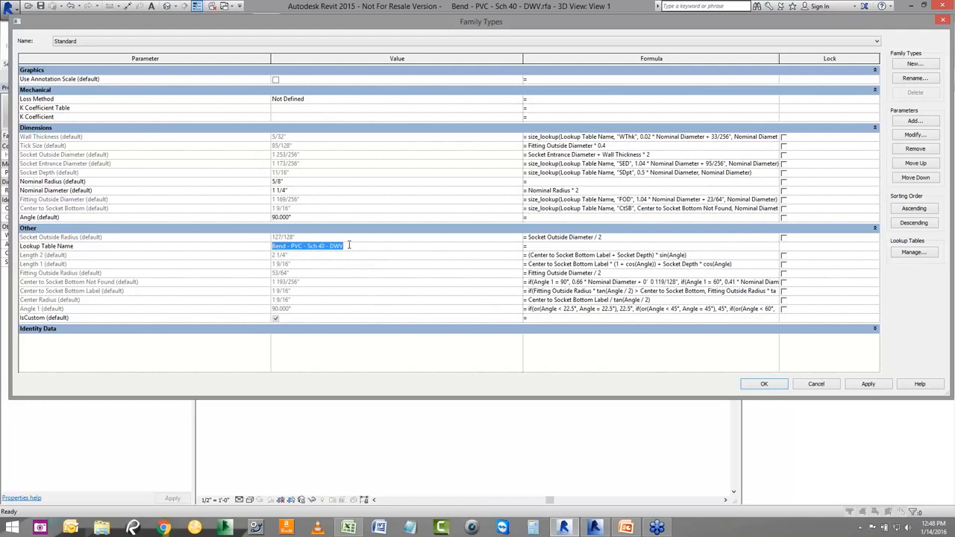
click(411, 531)
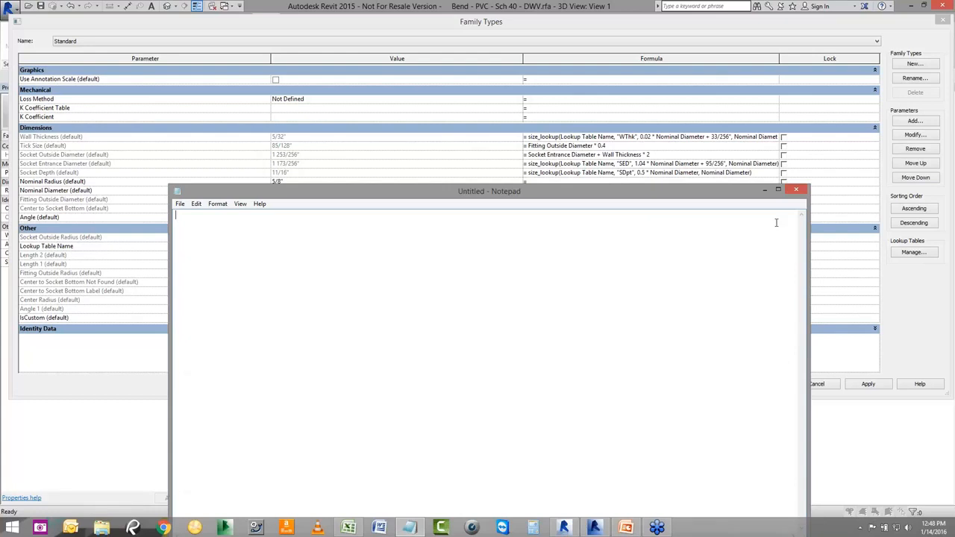
click(797, 191)
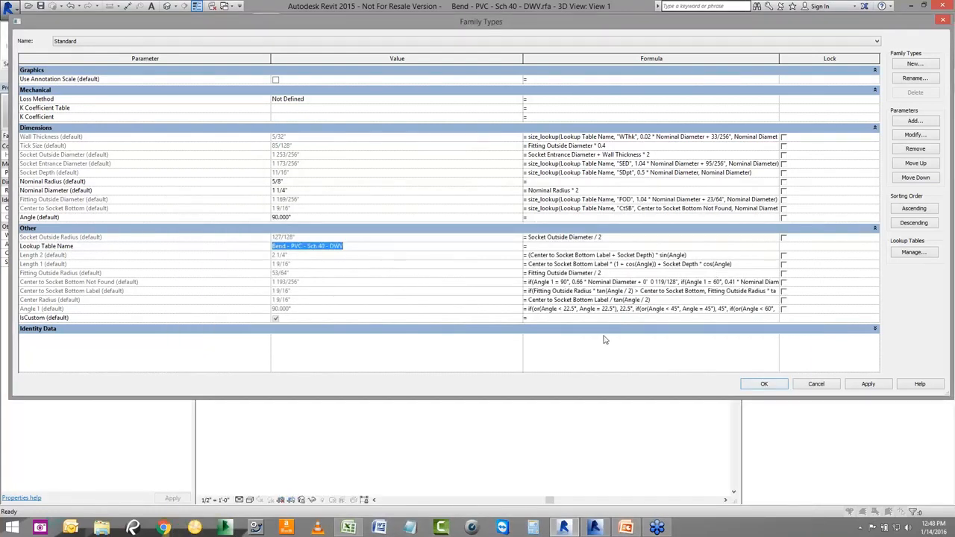
- Accept the family types and load the bend family into the project, overwriting the existing version without its parameter values
click(764, 383)
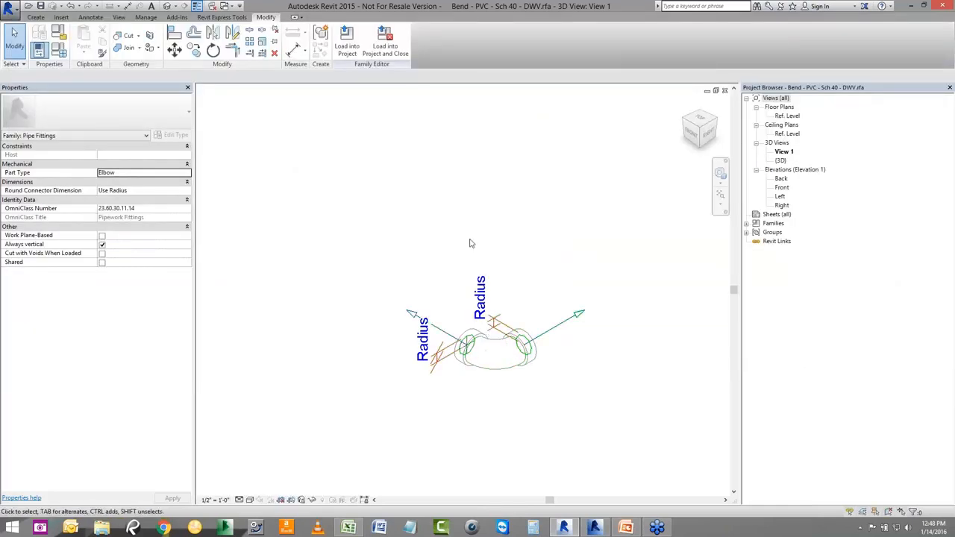
click(346, 37)
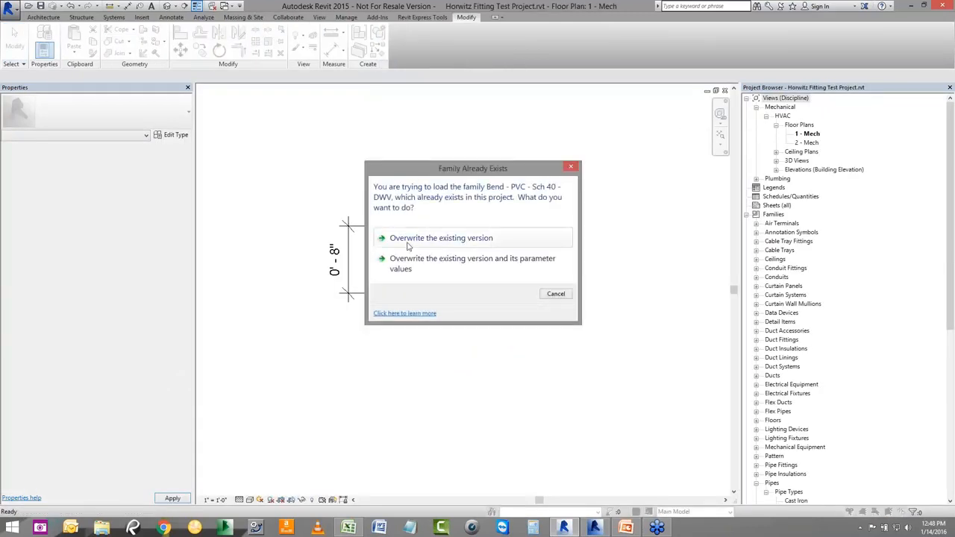
click(409, 240)
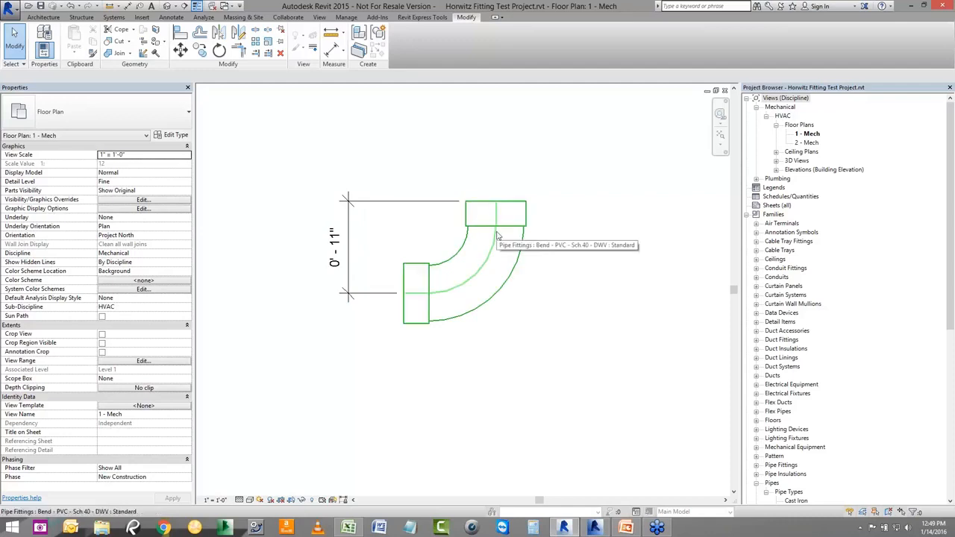
- Glance at the CSV table in Excel, then return to Revit and view the bend family's Ref. Level floor plan
click(348, 529)
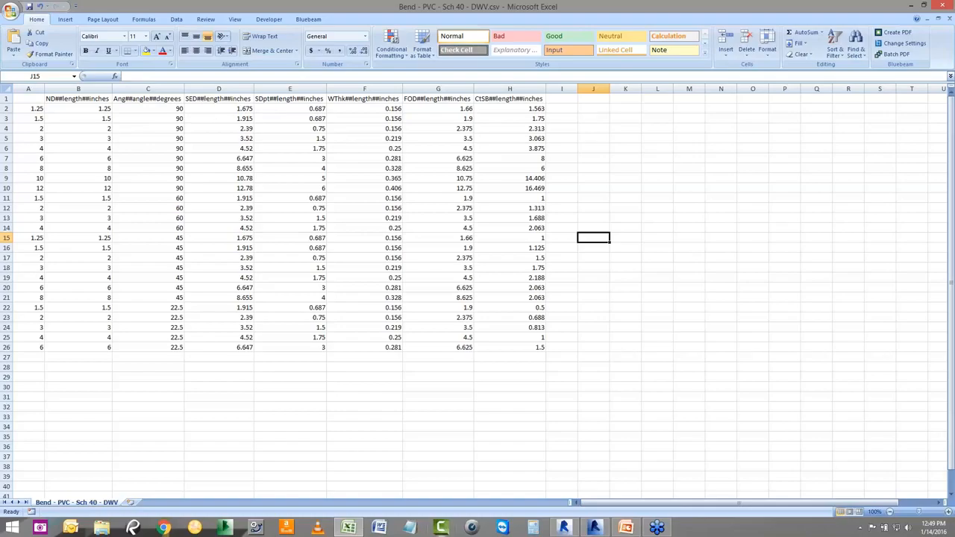
click(563, 529)
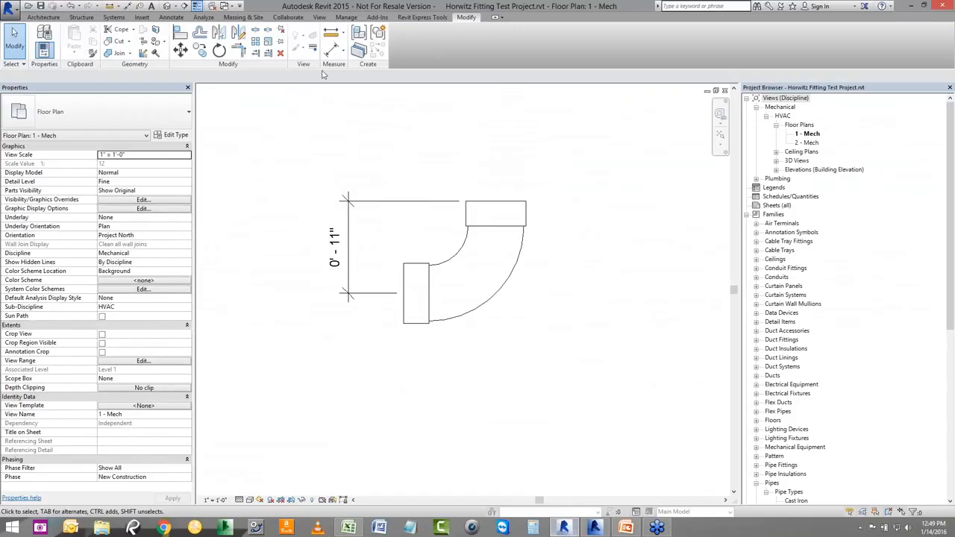
click(224, 5)
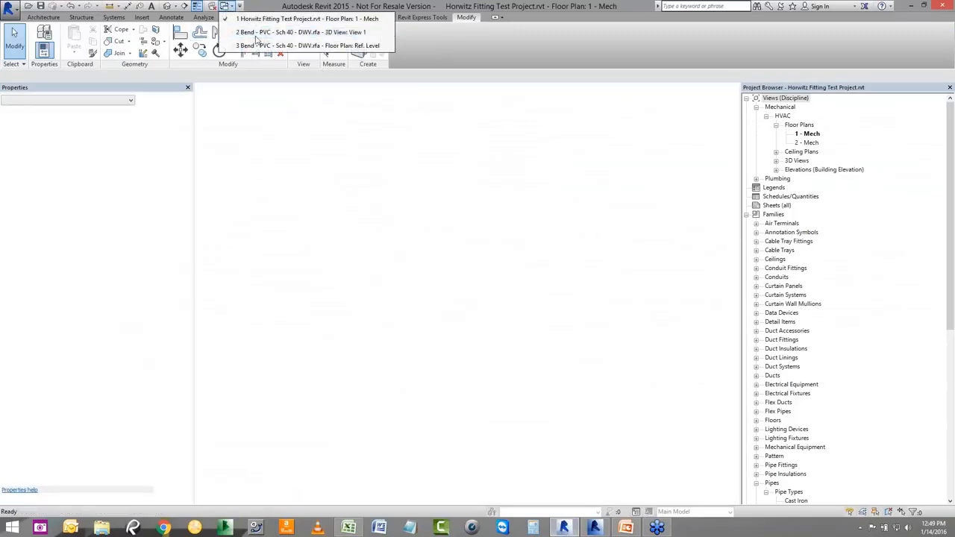
click(256, 32)
click(238, 6)
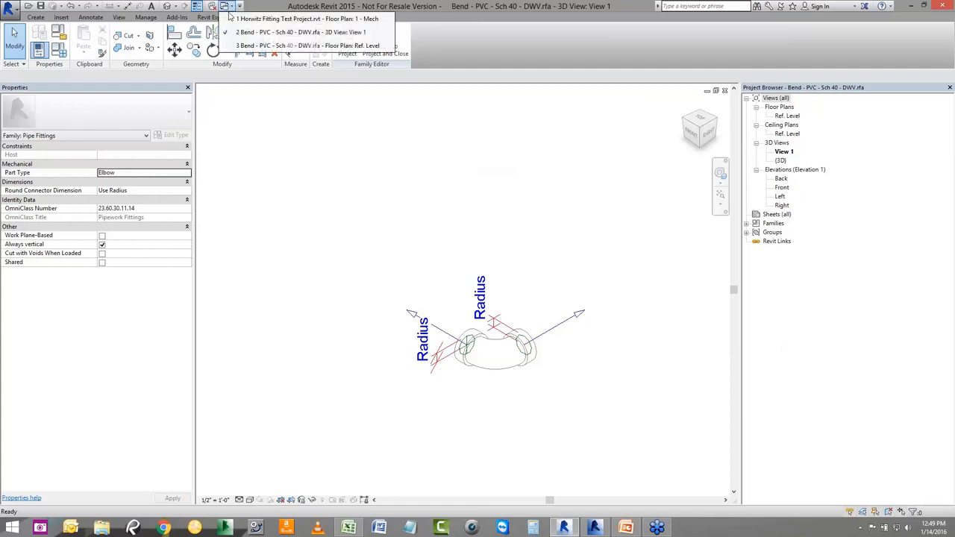
click(256, 47)
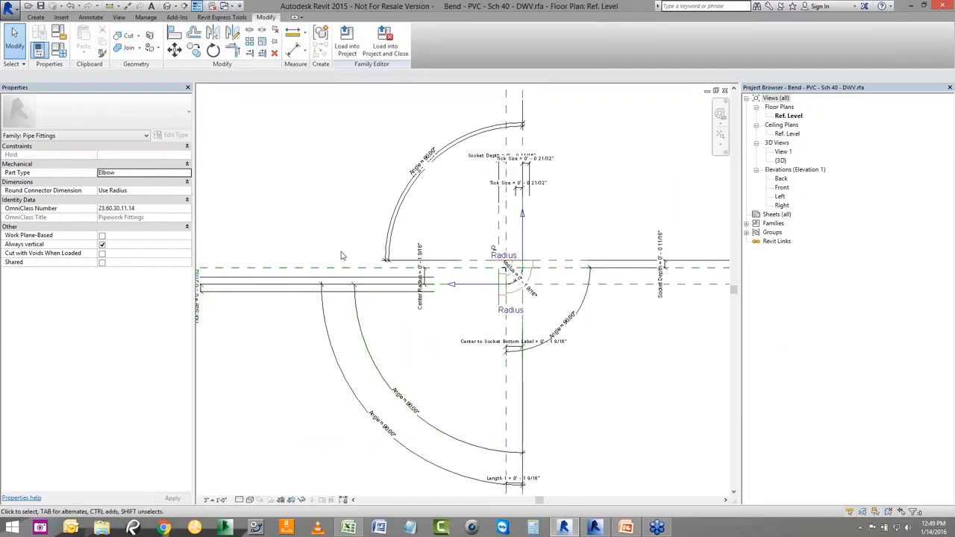
- Review the PVC bend's parameter values and size_lookup formulas in its family types, closing them without changes
click(59, 50)
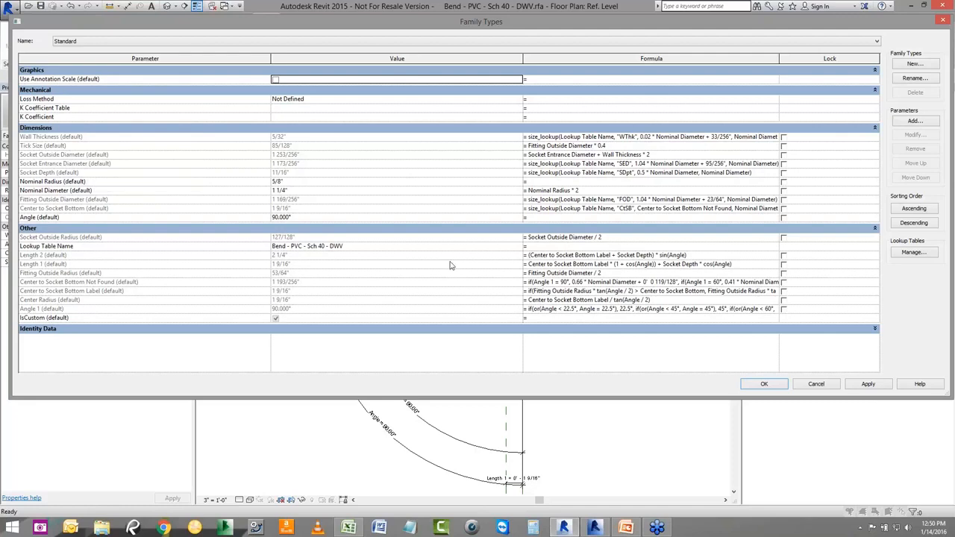
click(817, 385)
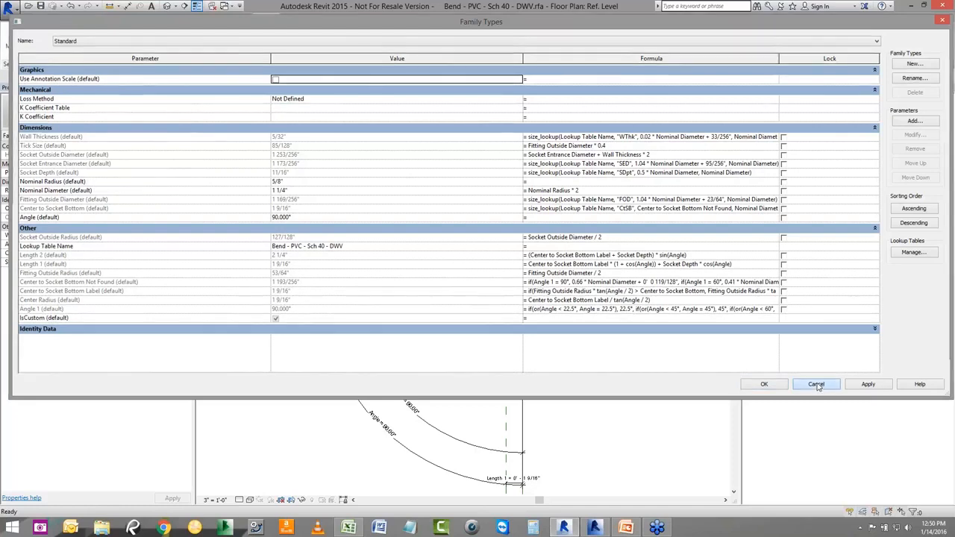
- Switch to the CSV in Excel and clear the four 1.5 nominal diameter values in cells B3, B11, B16 and B22
click(345, 528)
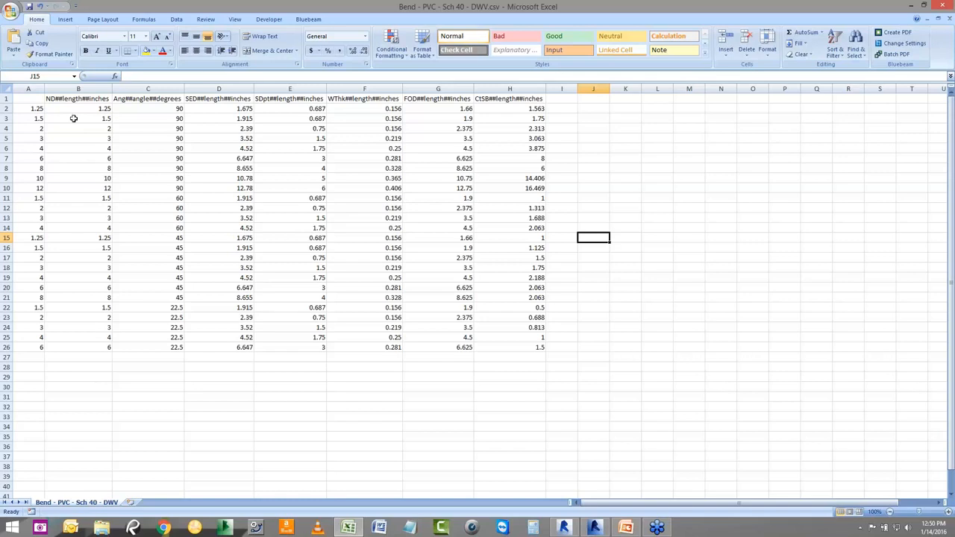
click(74, 200)
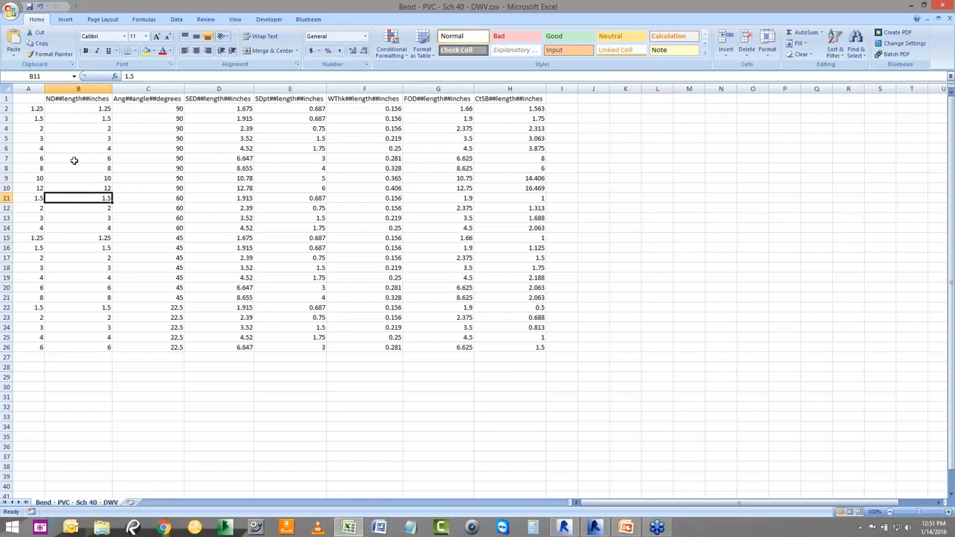
ctrl+click(85, 120)
ctrl+click(81, 248)
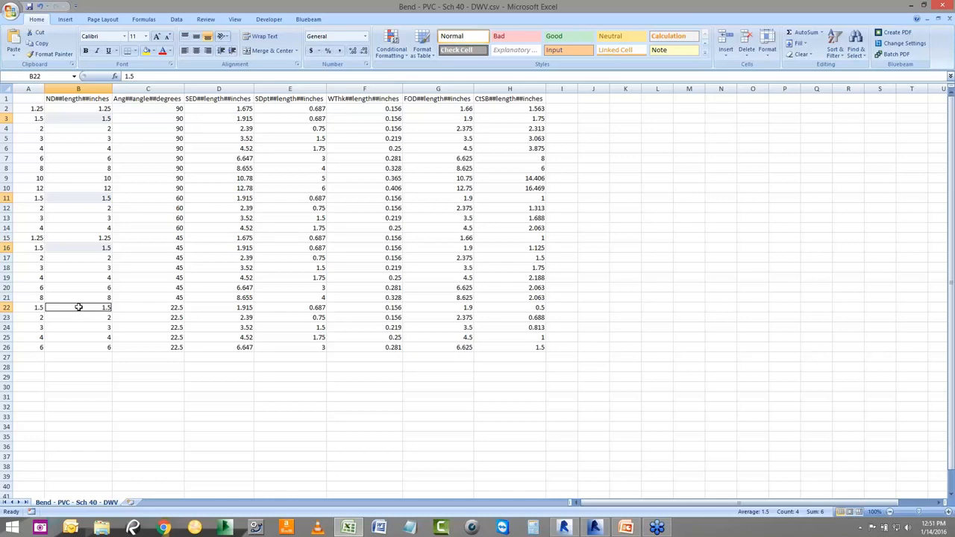
key(Delete)
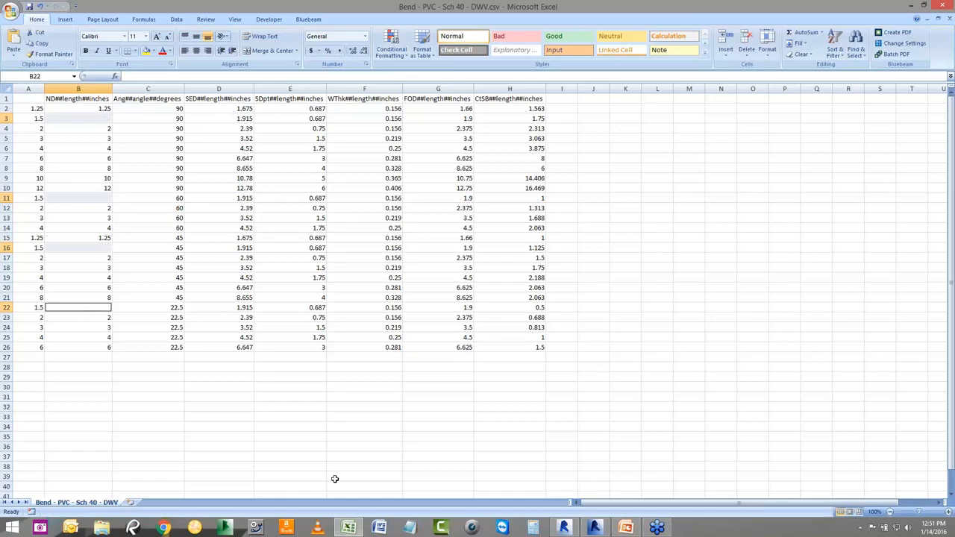
- Return to Revit, load the bend family into the project and draw an L-shaped 1 1/2" Cast Iron pipe run around the existing elbow
click(564, 527)
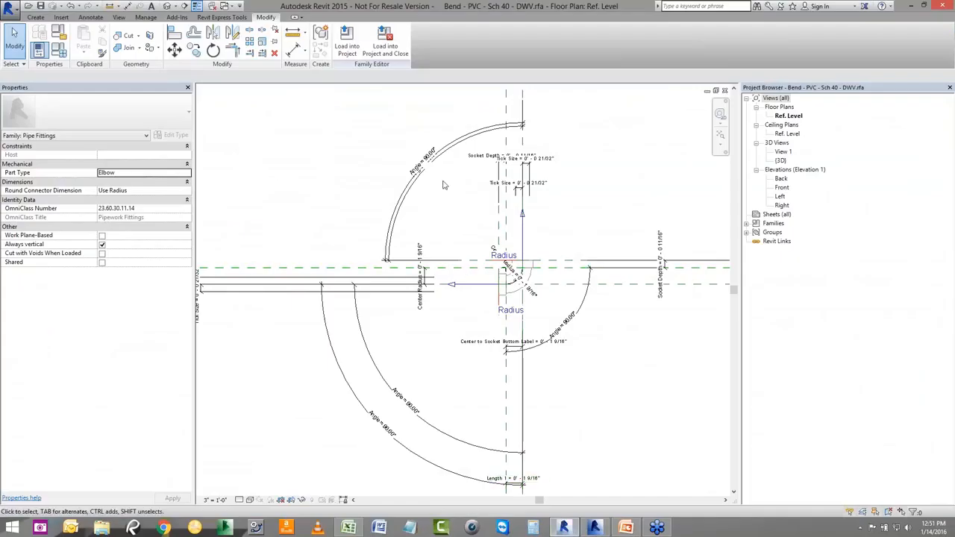
click(345, 35)
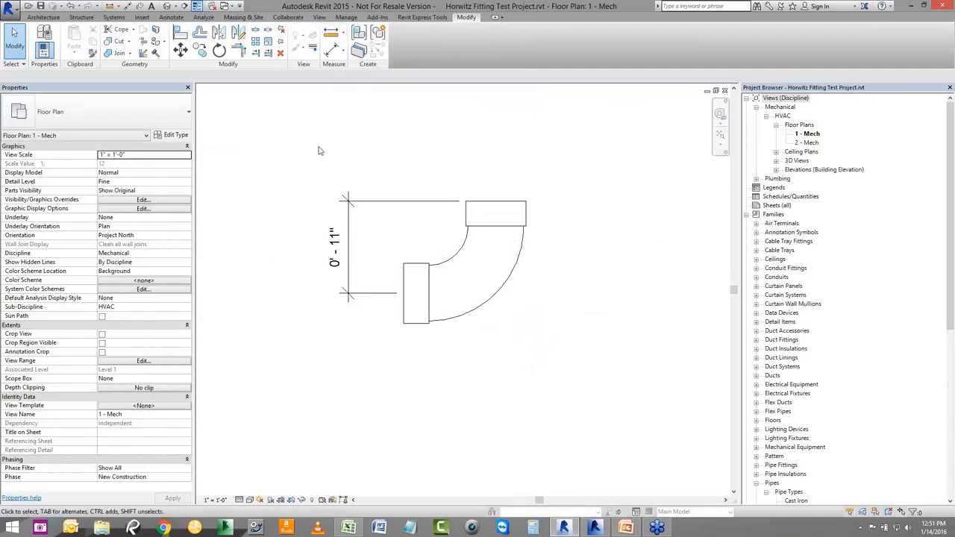
click(115, 17)
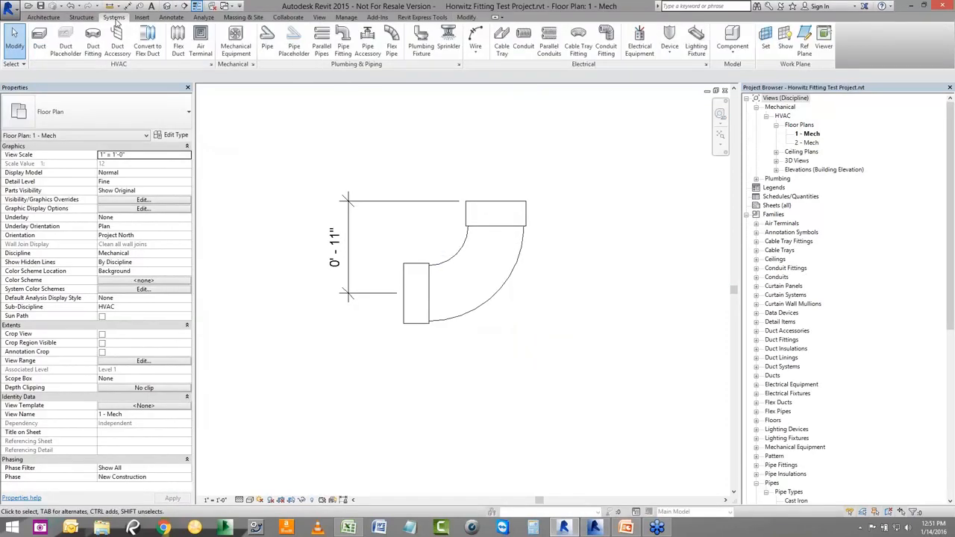
click(270, 56)
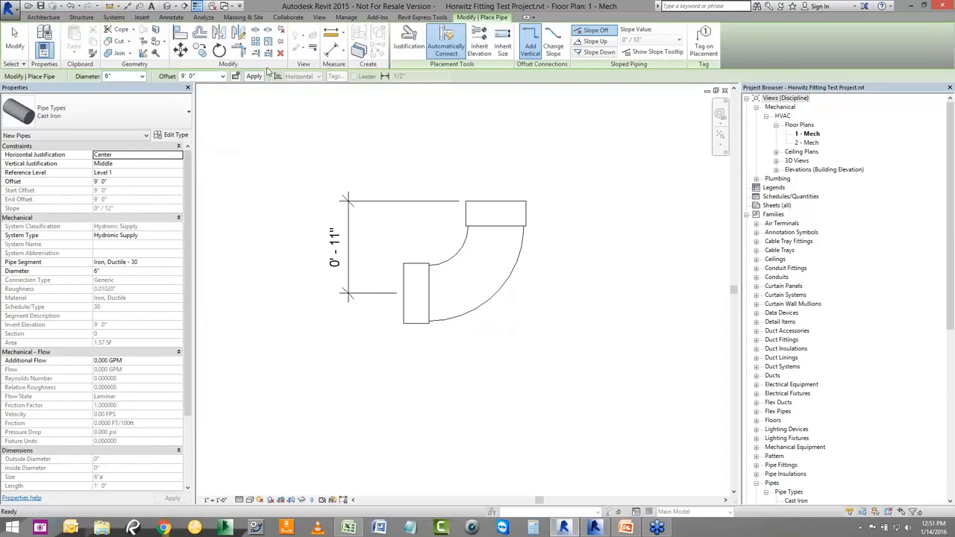
click(142, 76)
click(120, 89)
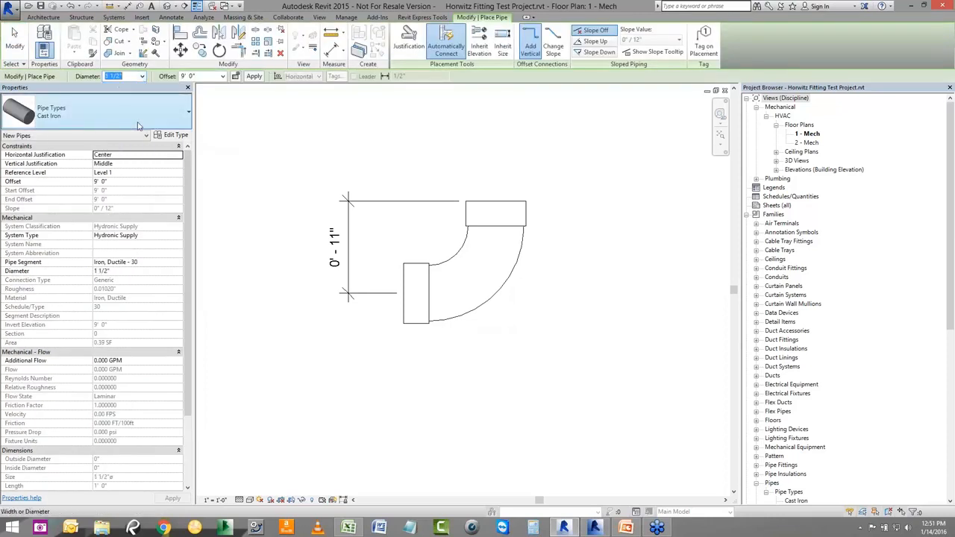
click(288, 159)
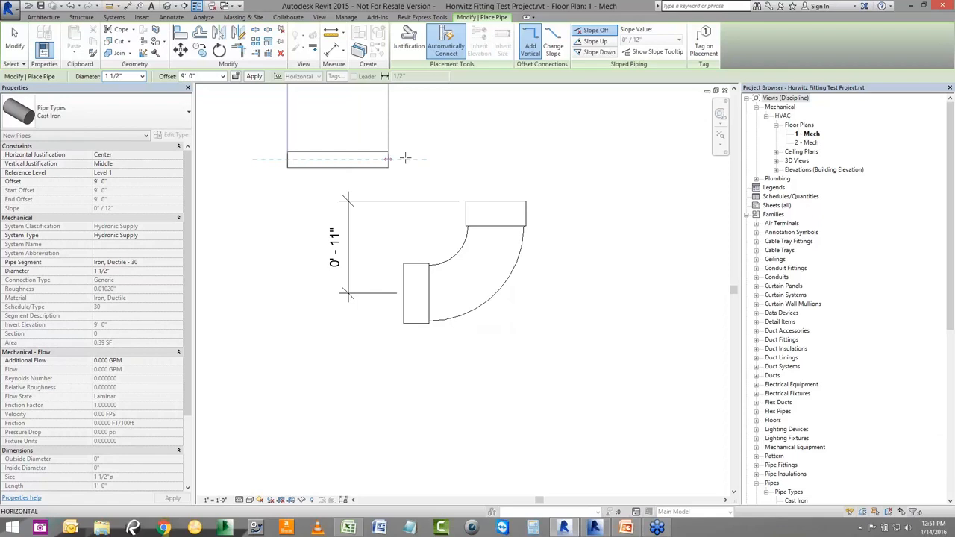
click(589, 159)
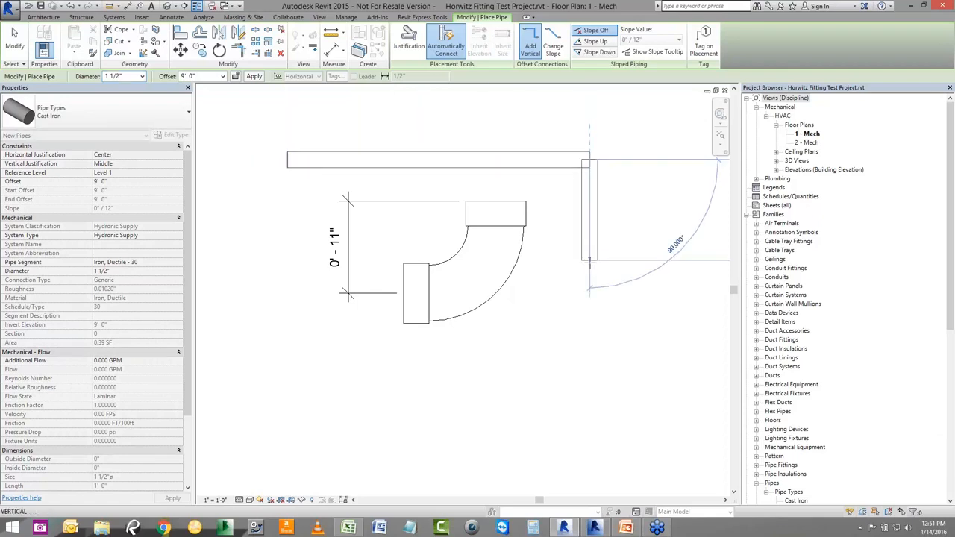
click(590, 260)
key(Escape)
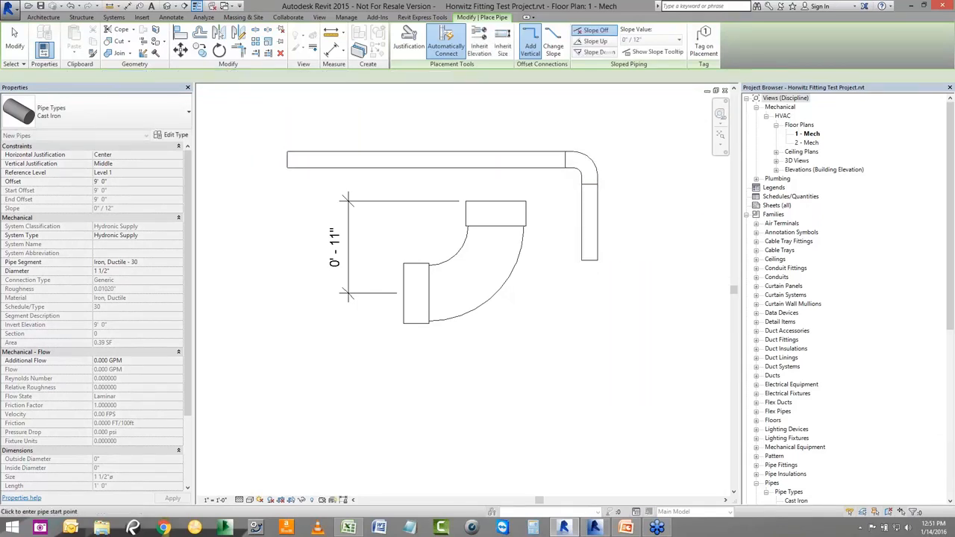
key(Escape)
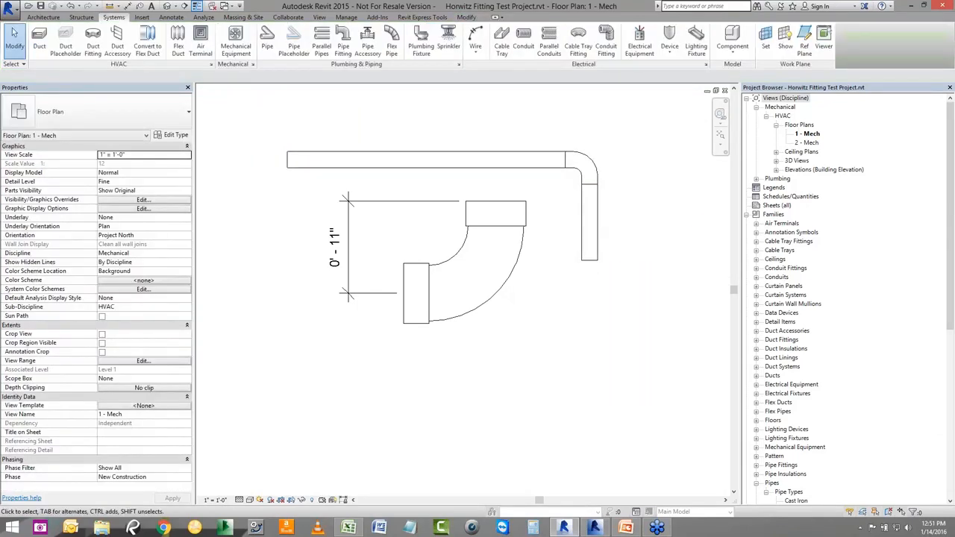
- Inspect the family and dimensions of the elbow on the new 1 1/2" pipe run
click(574, 171)
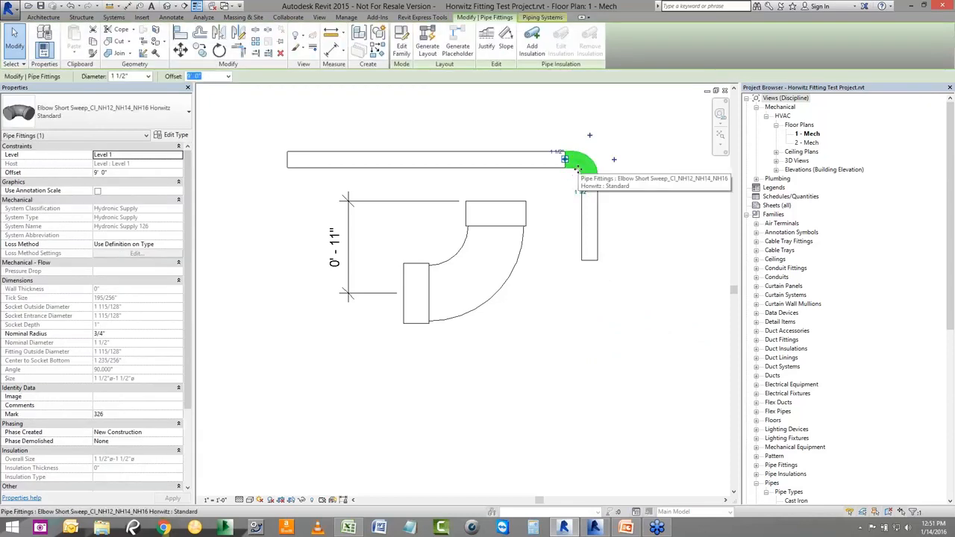
click(489, 129)
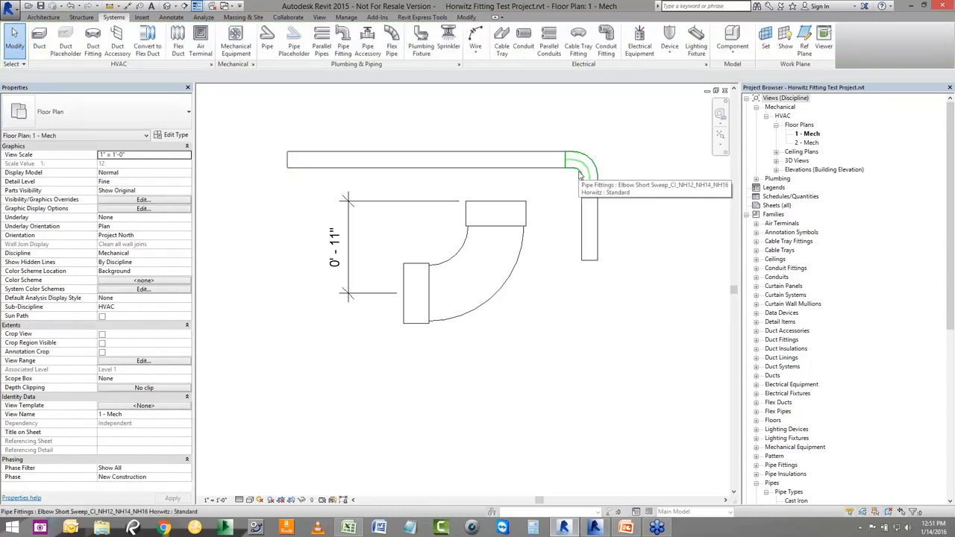
click(580, 174)
- Switch to Excel and close the lookup table, saving it over Bend - PVC - Sch 40 - DWV.csv on the Desktop in CSV format
click(348, 527)
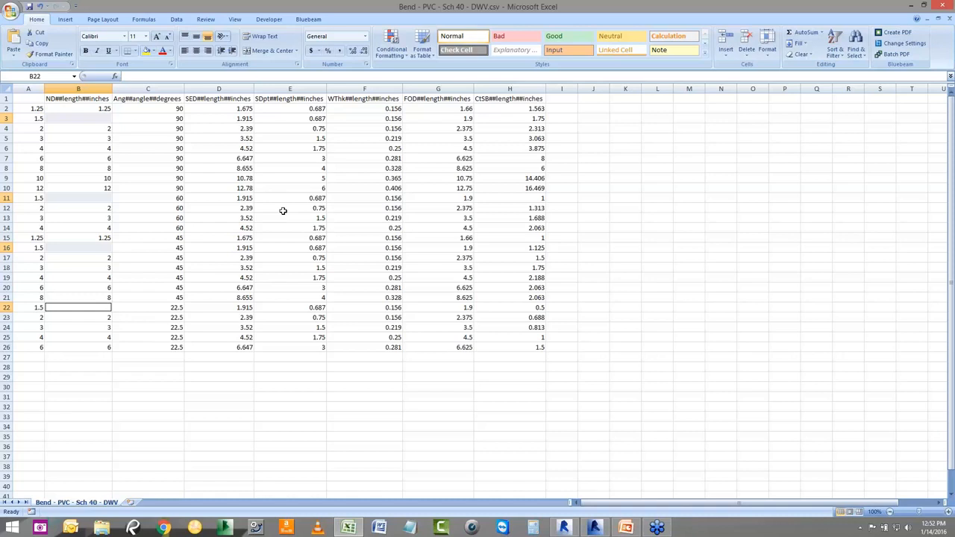
click(942, 6)
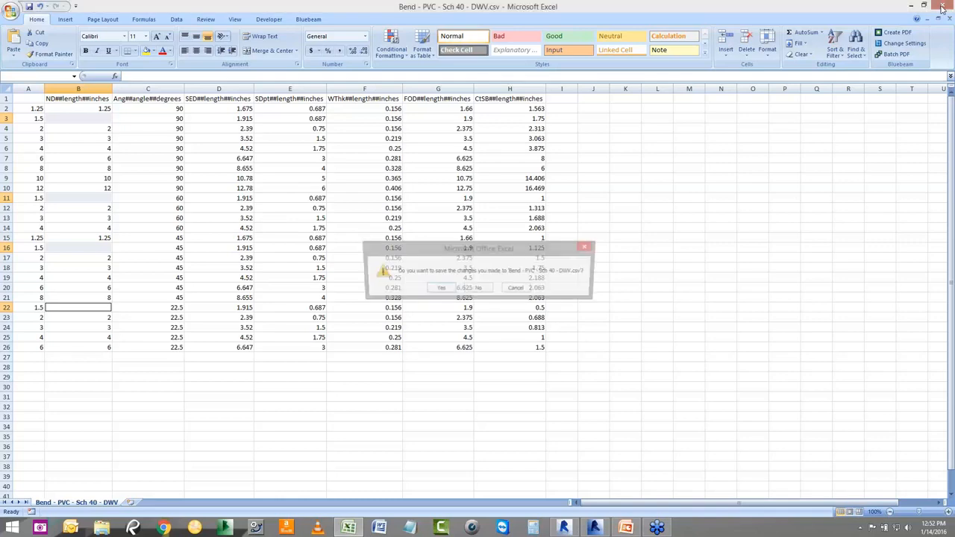
click(441, 289)
click(396, 252)
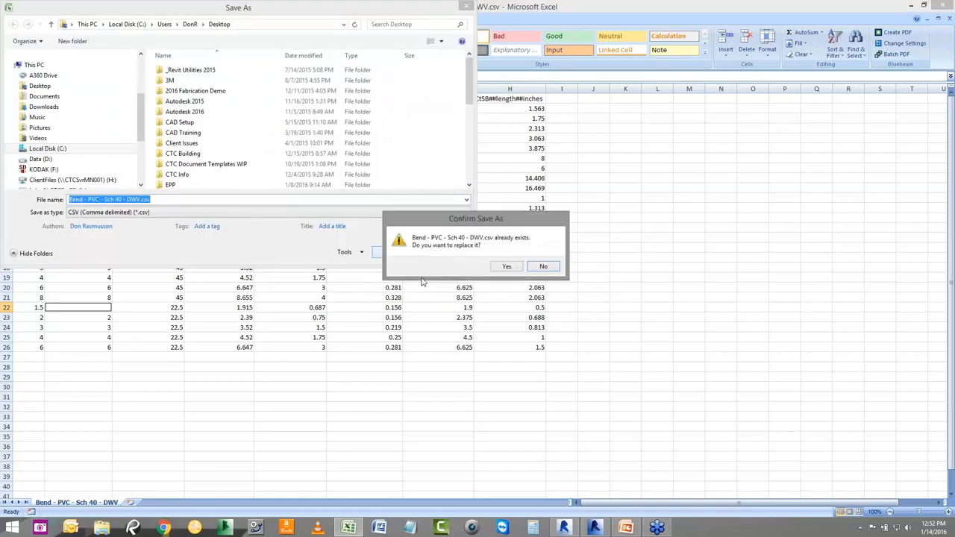
click(506, 268)
click(434, 299)
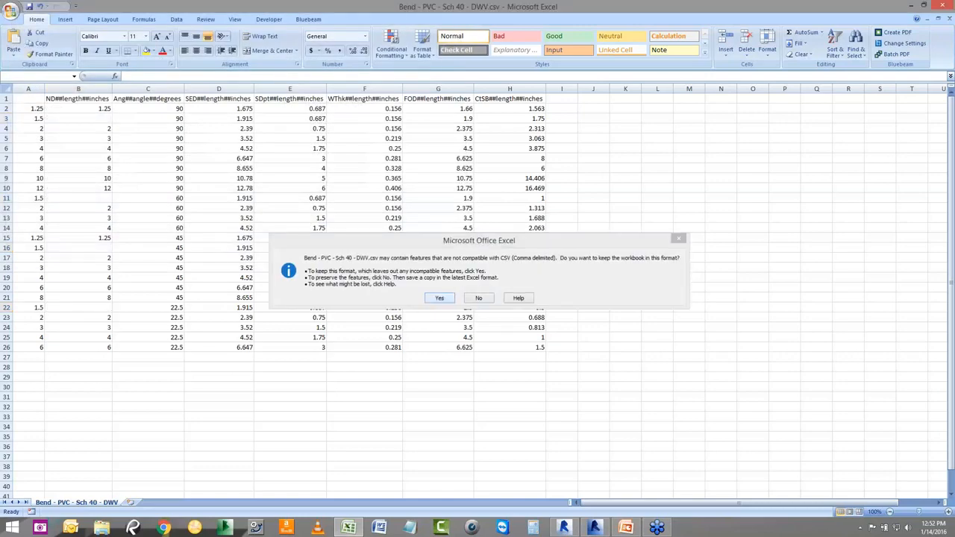
click(545, 359)
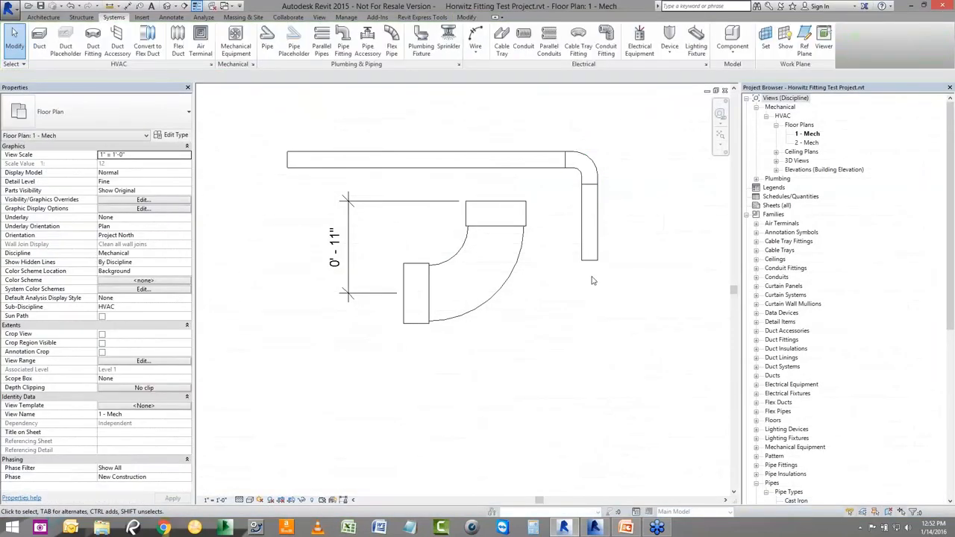
- Open the routing preferences of the PVC - DWV pipe type from its type properties
scroll(942, 177, down, 10)
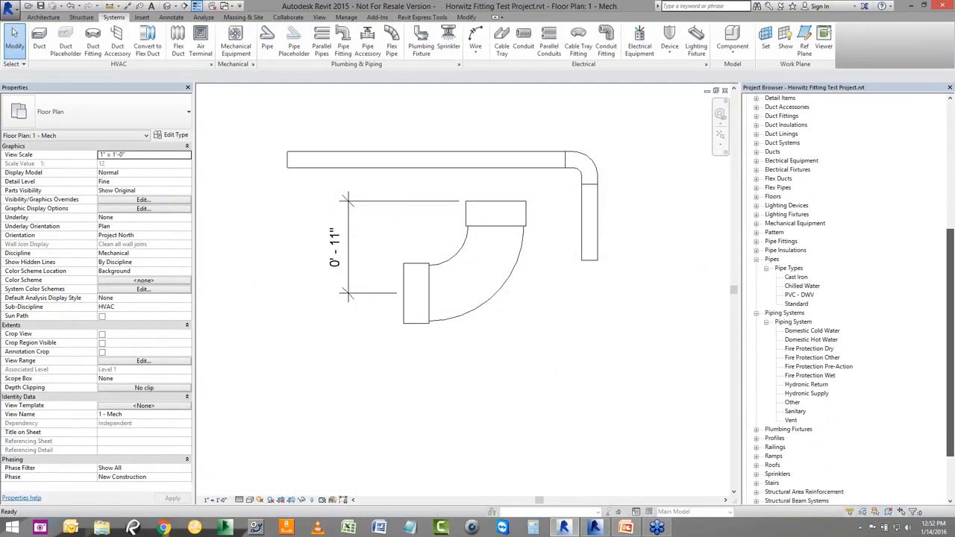
drag(950, 324, 950, 331)
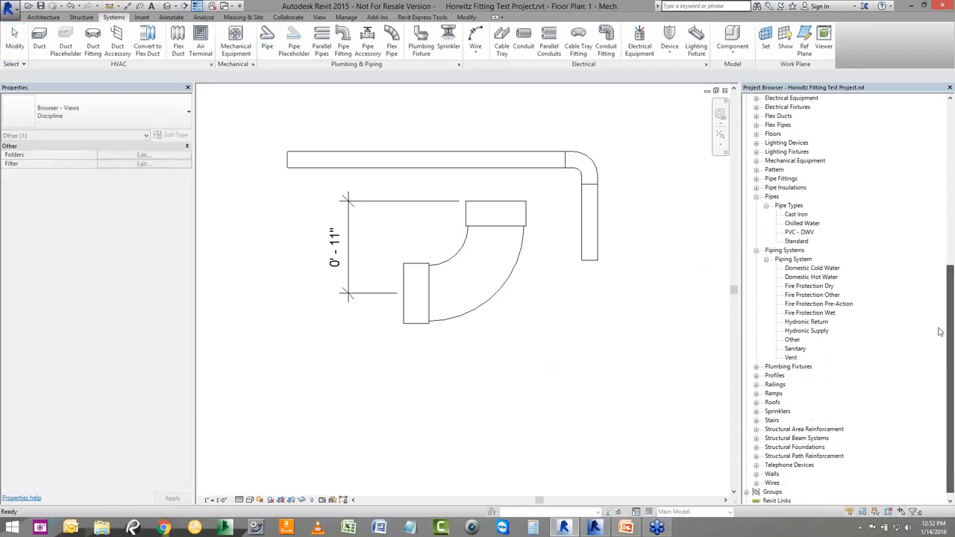
right_click(812, 233)
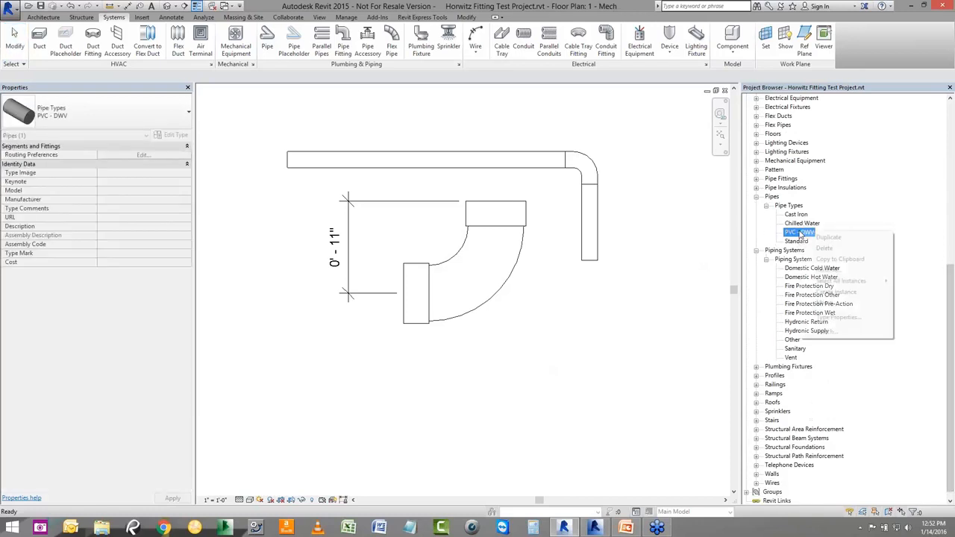
click(838, 317)
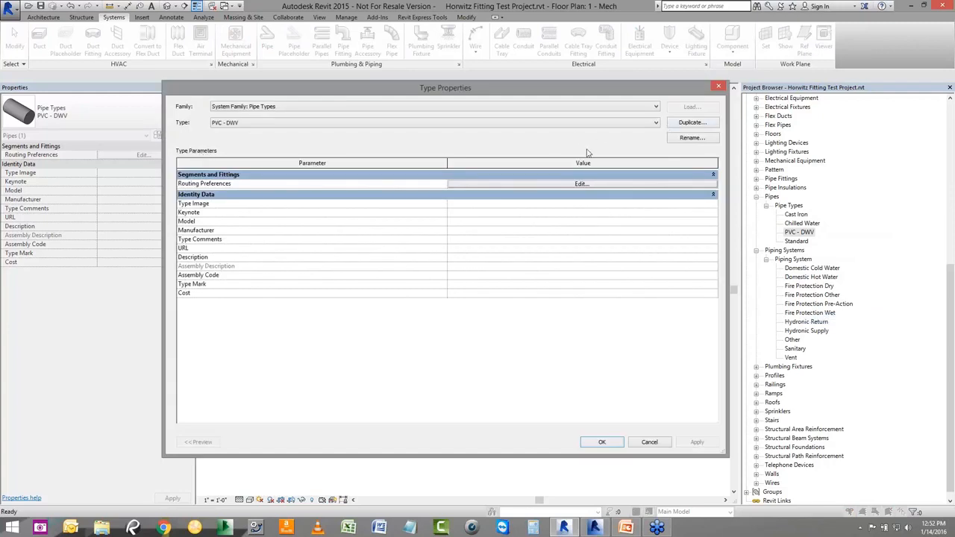
click(581, 184)
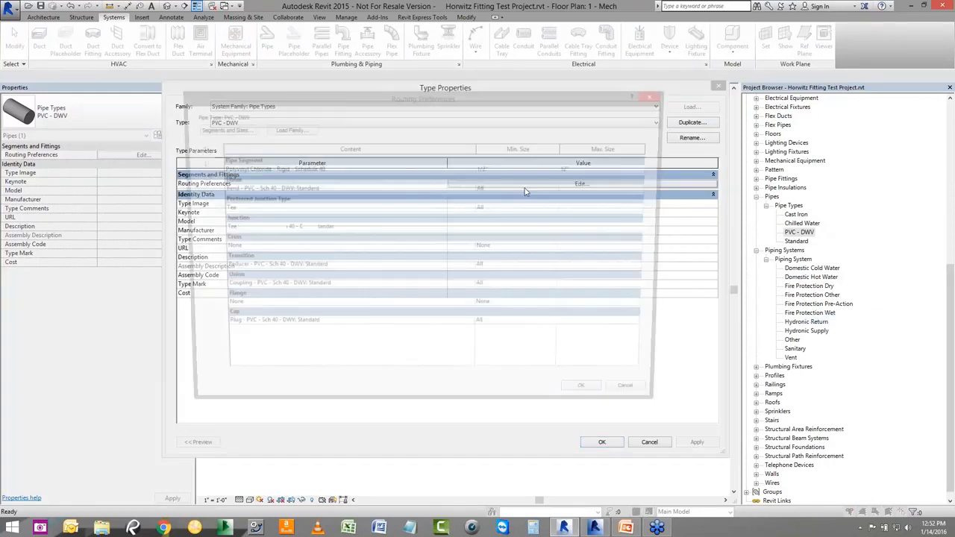
- Examine the available pipe segments and size catalog in Segments and Sizes, then leave the pipe type settings without changes
click(222, 130)
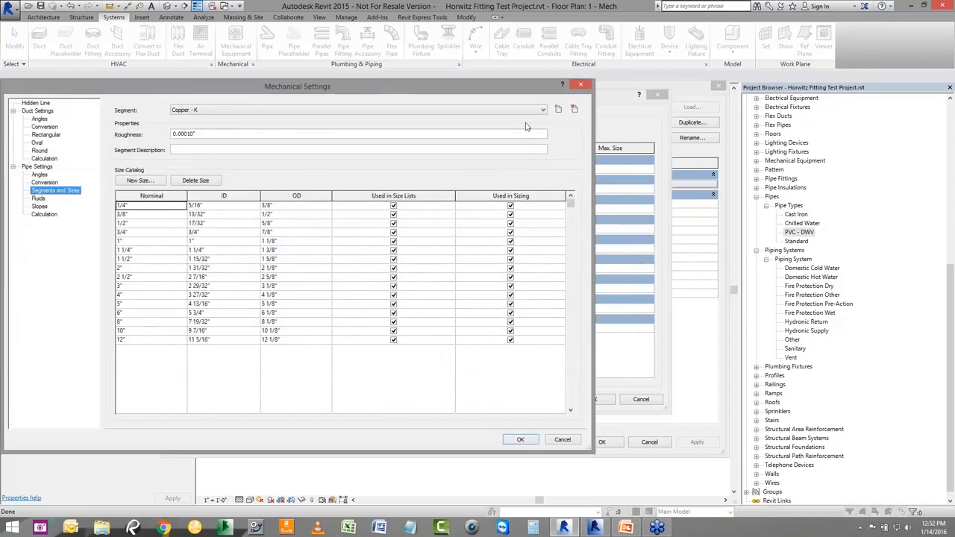
click(543, 110)
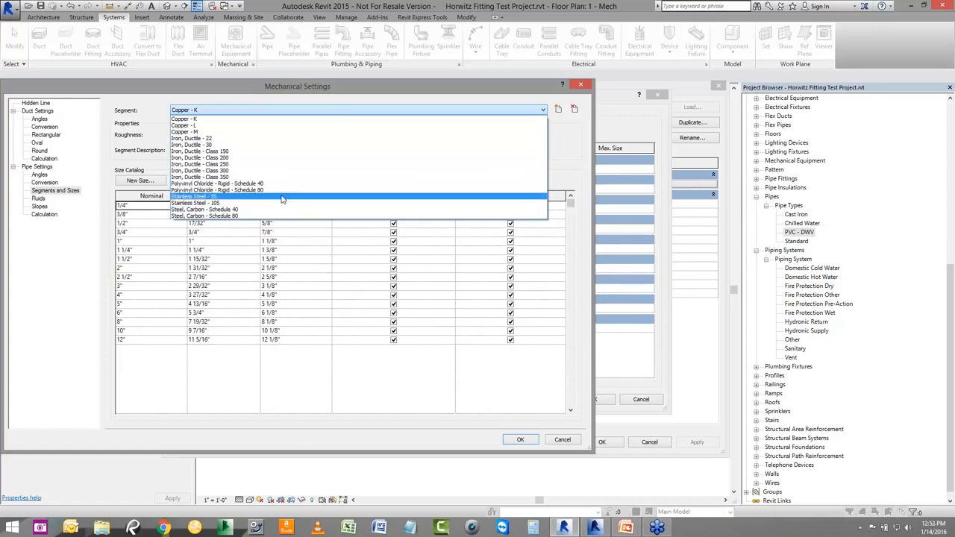
click(565, 174)
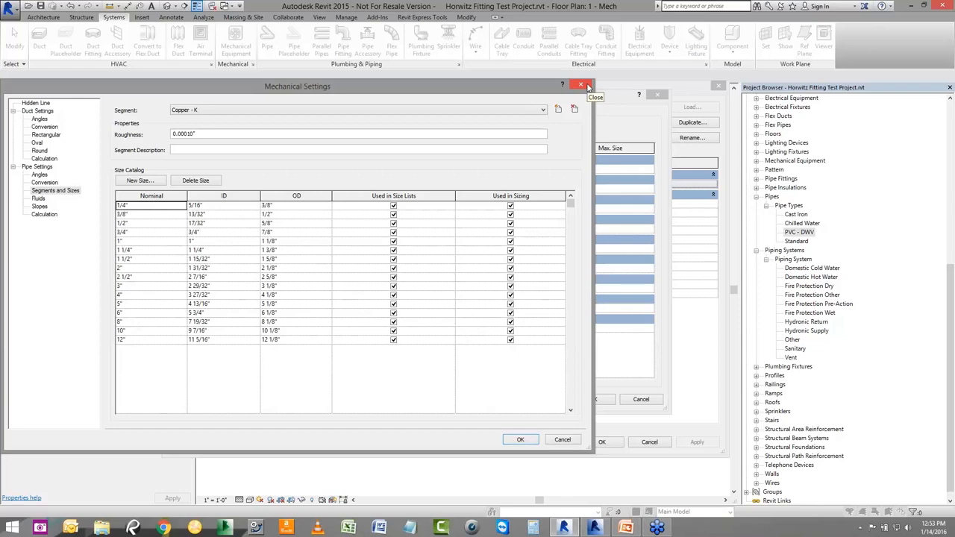
click(584, 85)
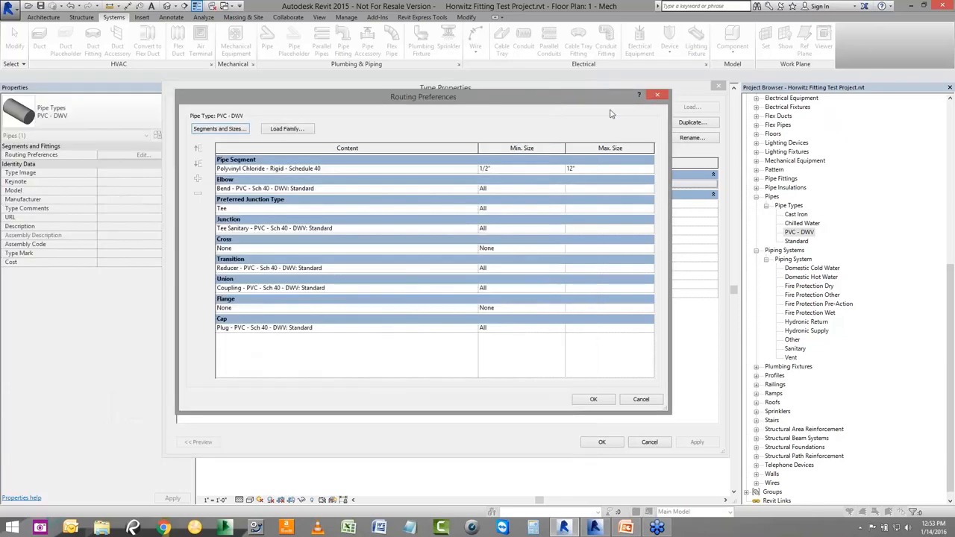
click(658, 96)
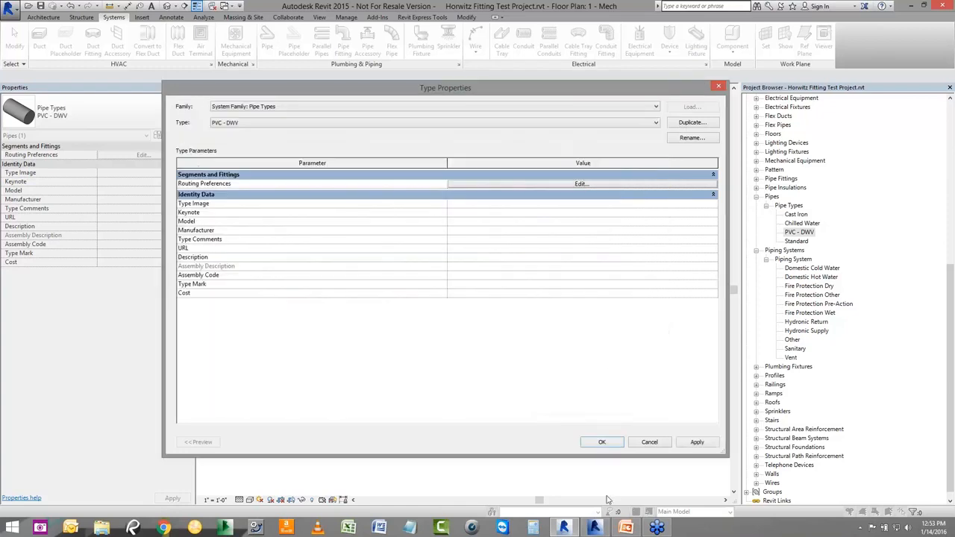
click(649, 443)
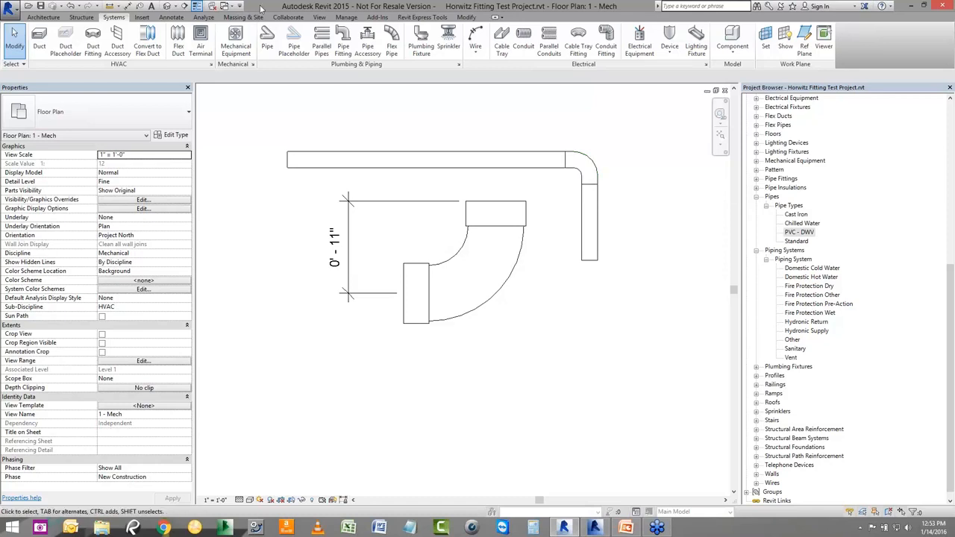
- Switch to the PVC bend family and reimport Bend - PVC - Sch 40 - DWV.csv from the Desktop as its lookup table
click(226, 6)
click(258, 35)
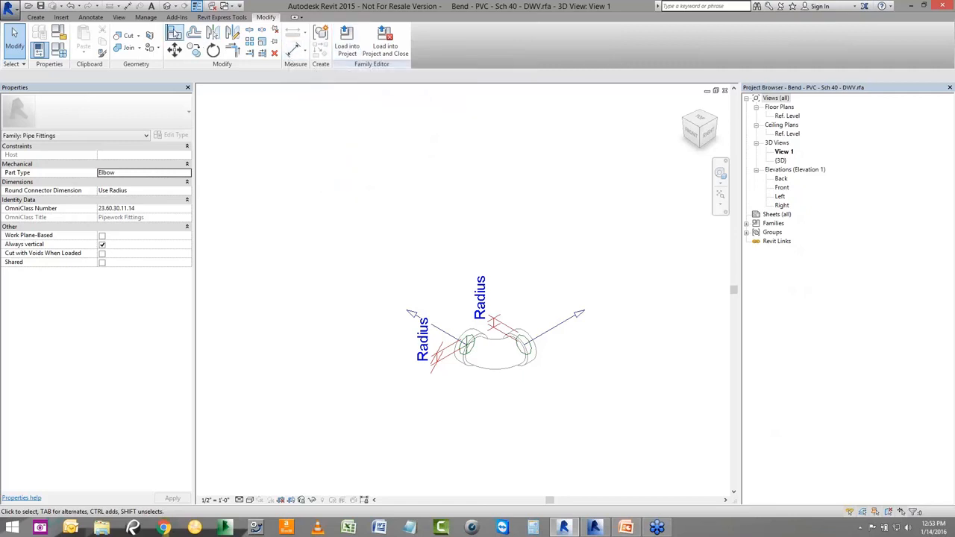
click(59, 49)
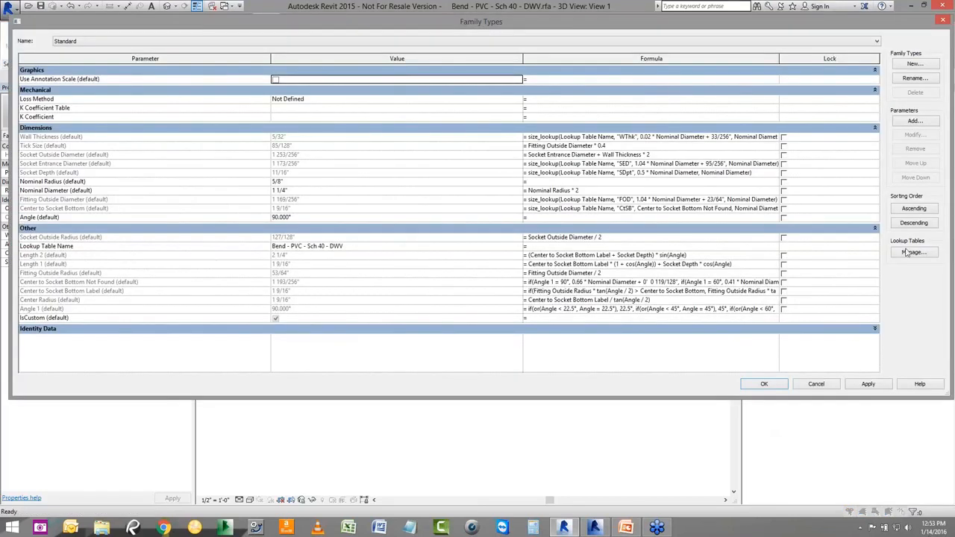
click(914, 252)
click(579, 153)
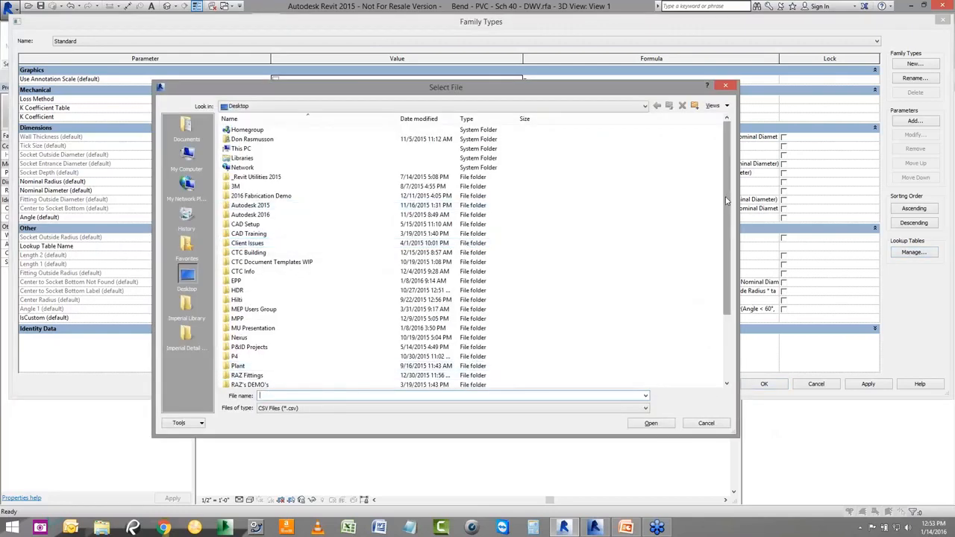
scroll(729, 220, down, 3)
click(283, 376)
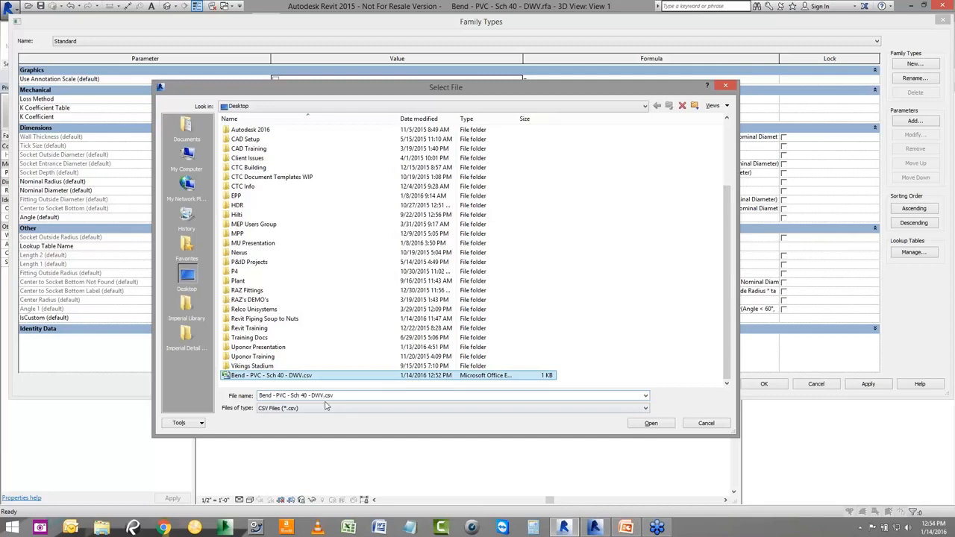
click(647, 424)
click(488, 296)
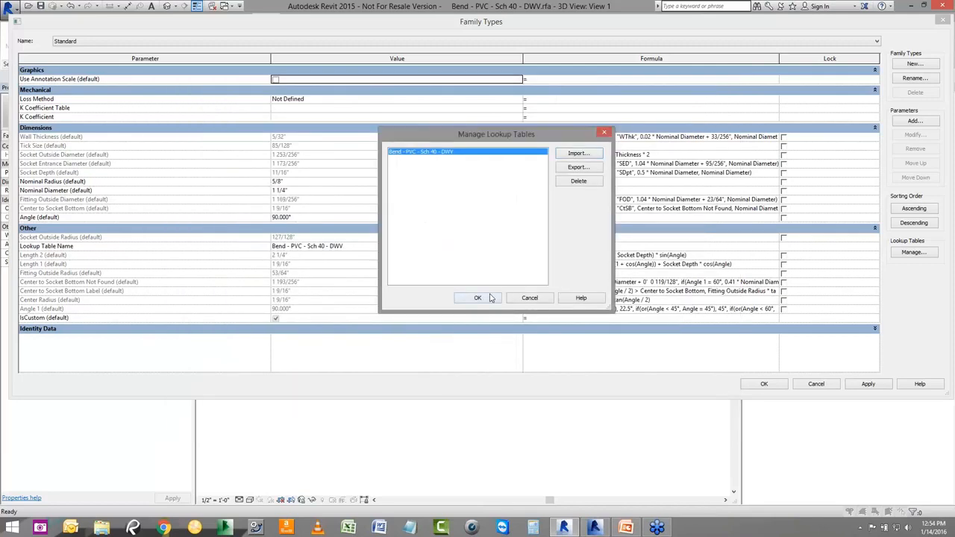
click(478, 298)
click(764, 384)
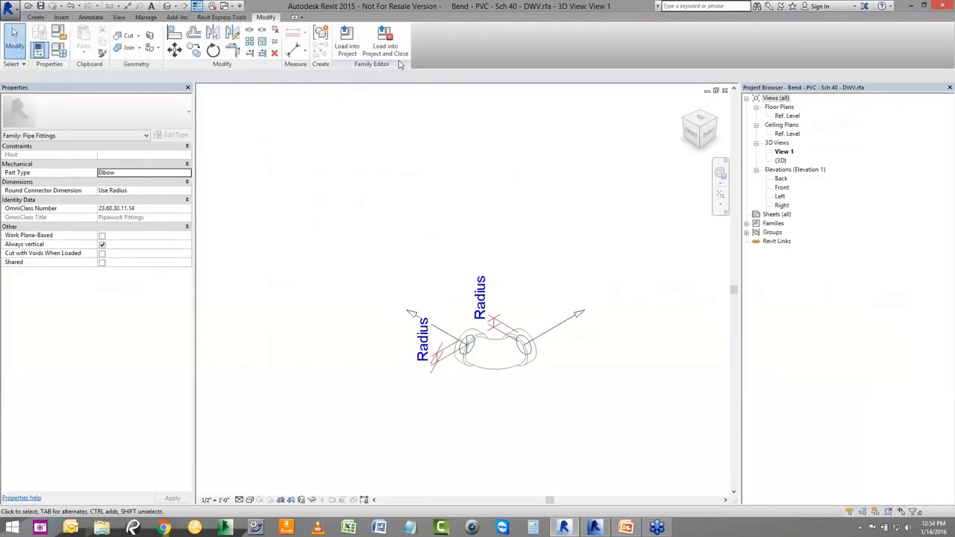
- Load the bend family into the project and close it, overwriting the existing version
click(385, 44)
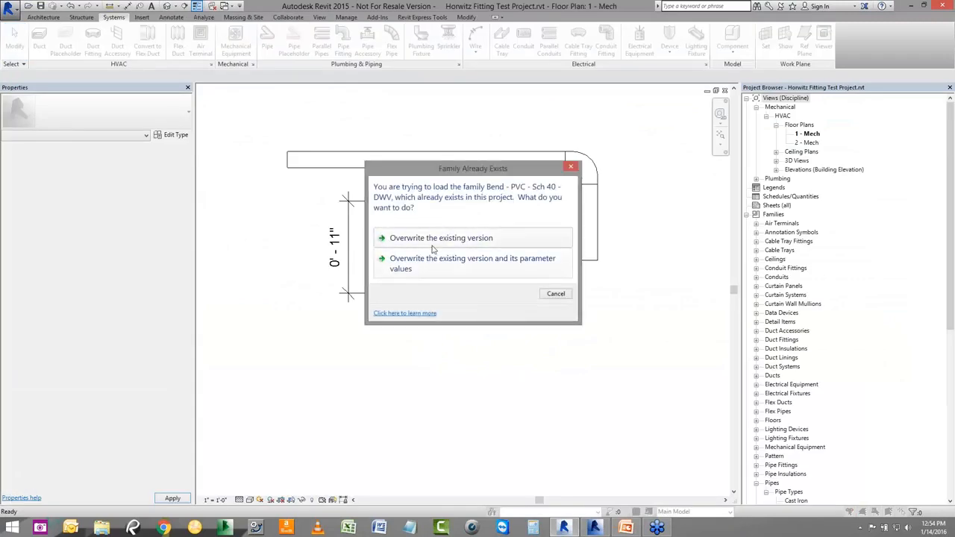
click(433, 246)
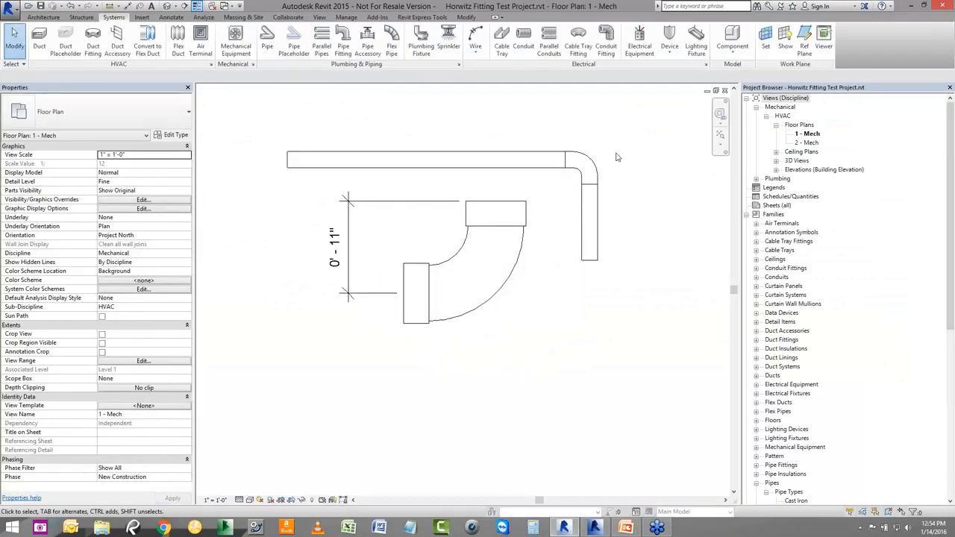
- Draw a 1 1/2" Cast Iron pipe run below the large elbow, turning 90° upward, and inspect the family of its elbow
click(267, 41)
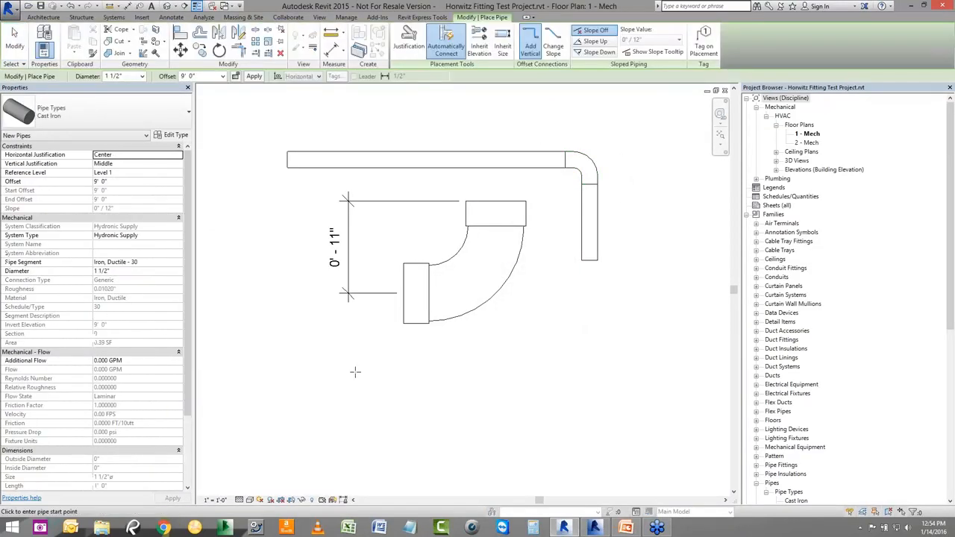
click(312, 375)
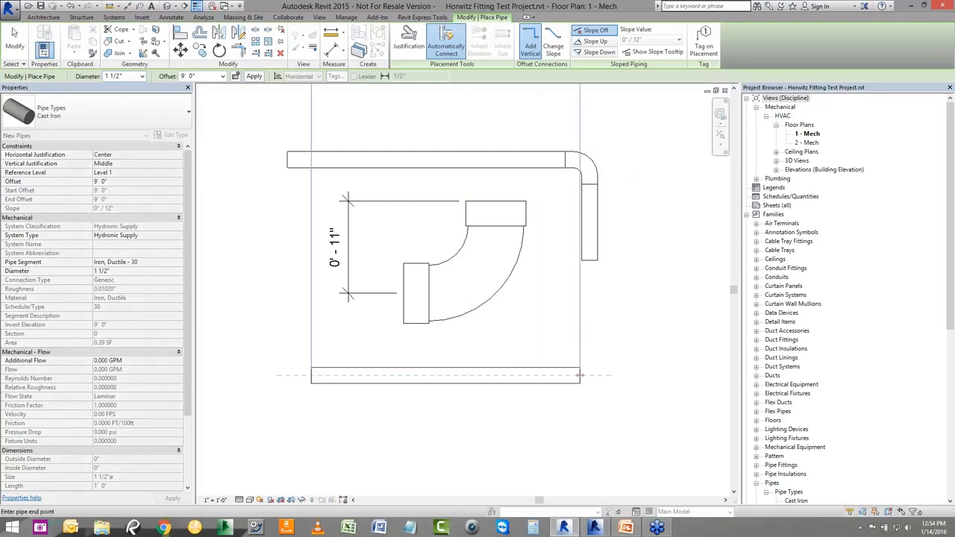
click(580, 377)
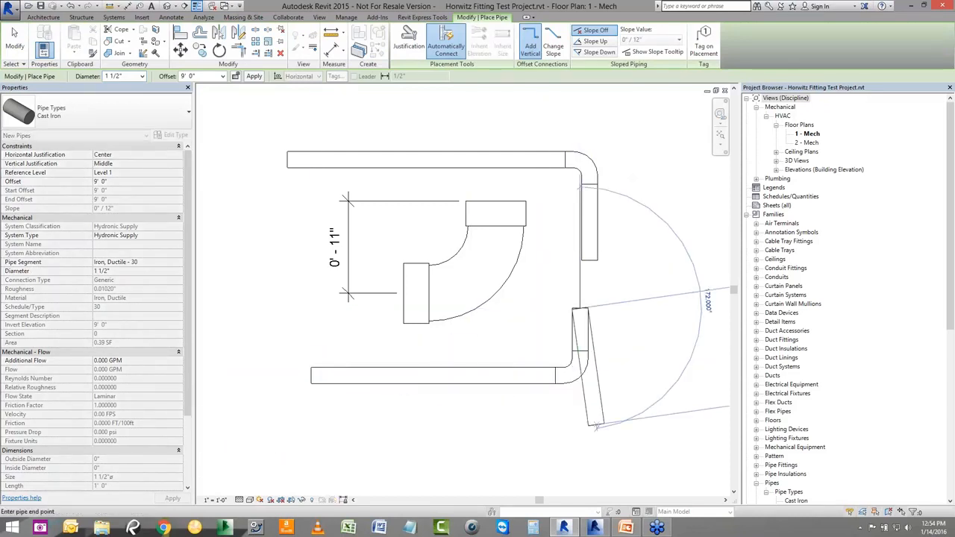
key(Escape)
key(Escape)
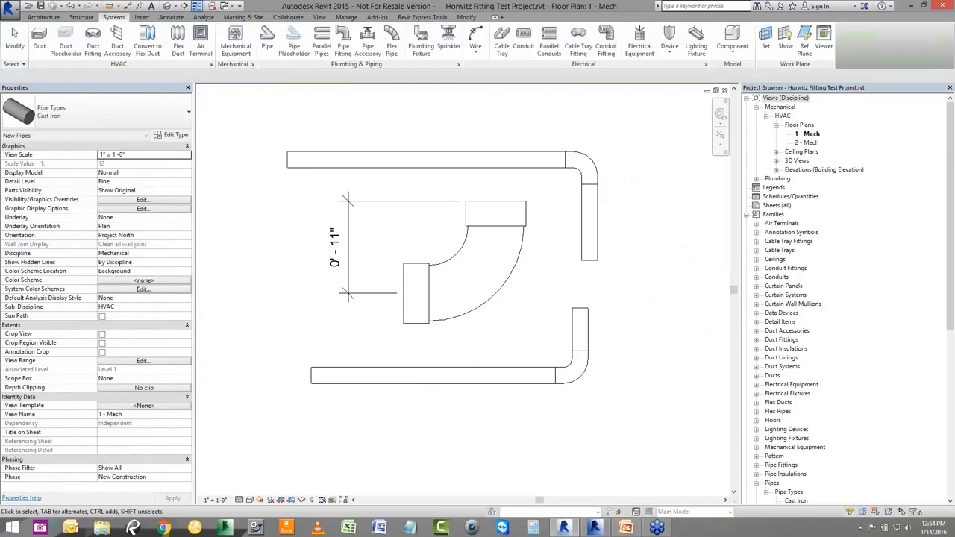
click(581, 377)
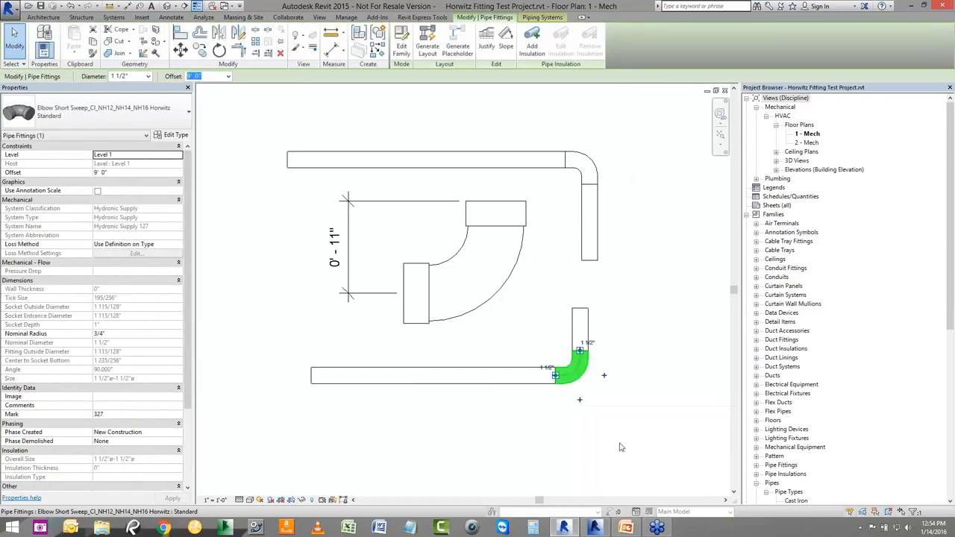
click(321, 119)
- Draw a 1 1/2" PVC - DWV pipe run above the existing runs, turning 90° downward, and inspect its elbow's family and dimensions
click(268, 45)
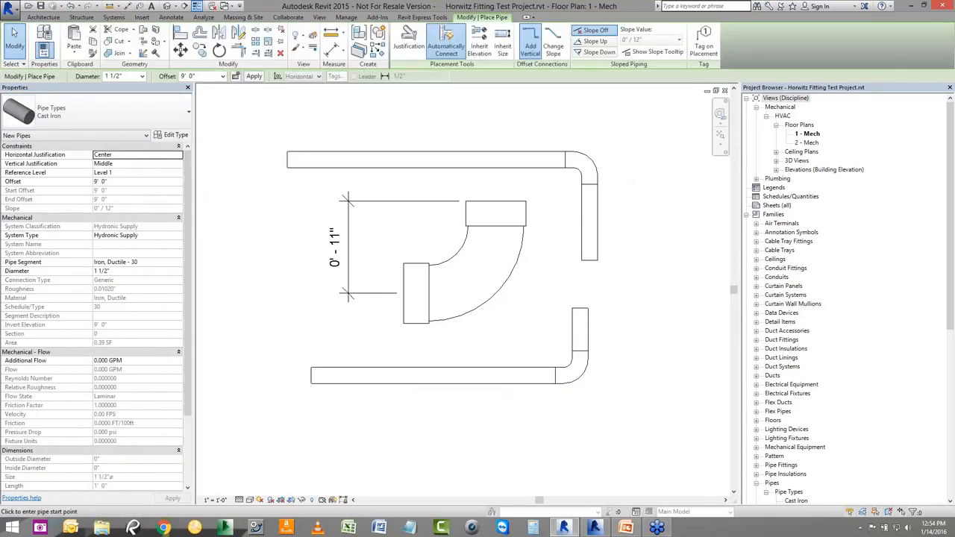
click(168, 120)
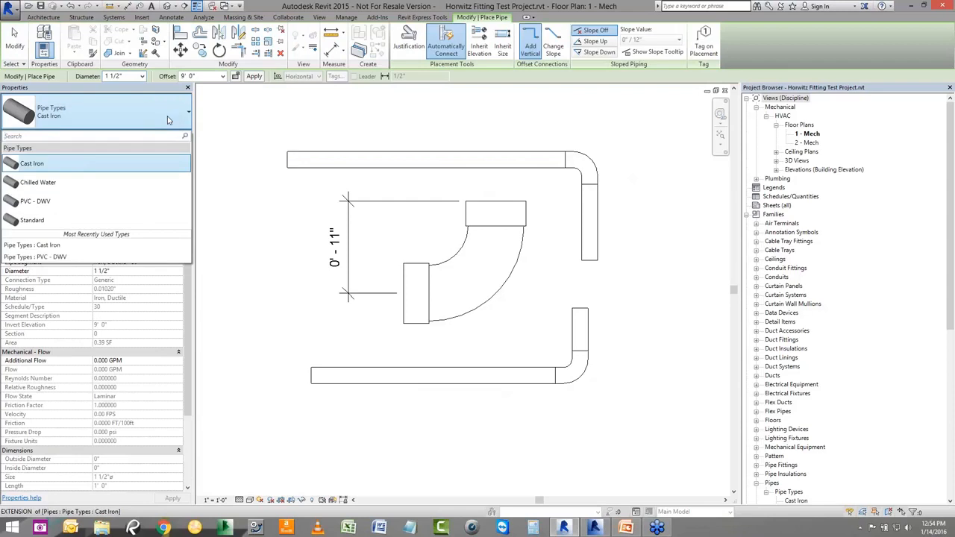
click(63, 211)
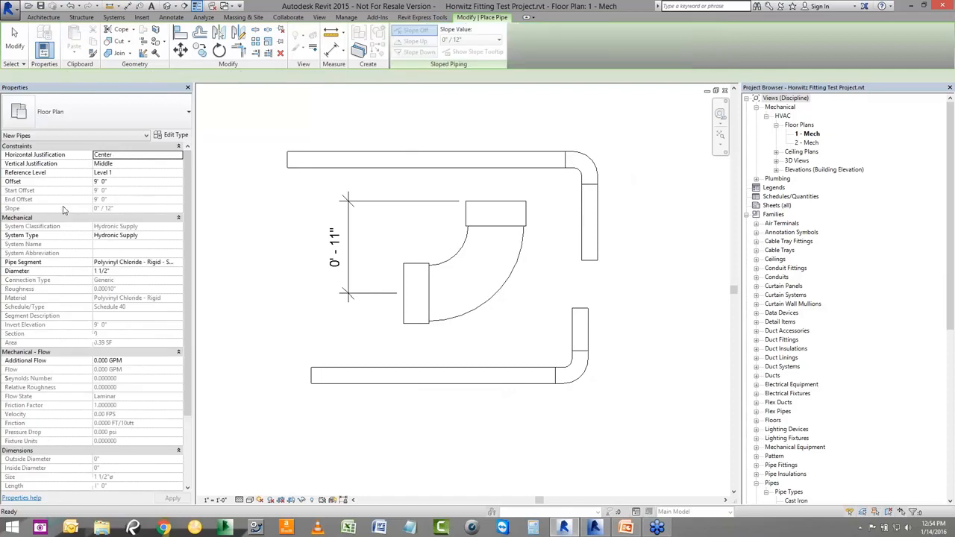
click(571, 126)
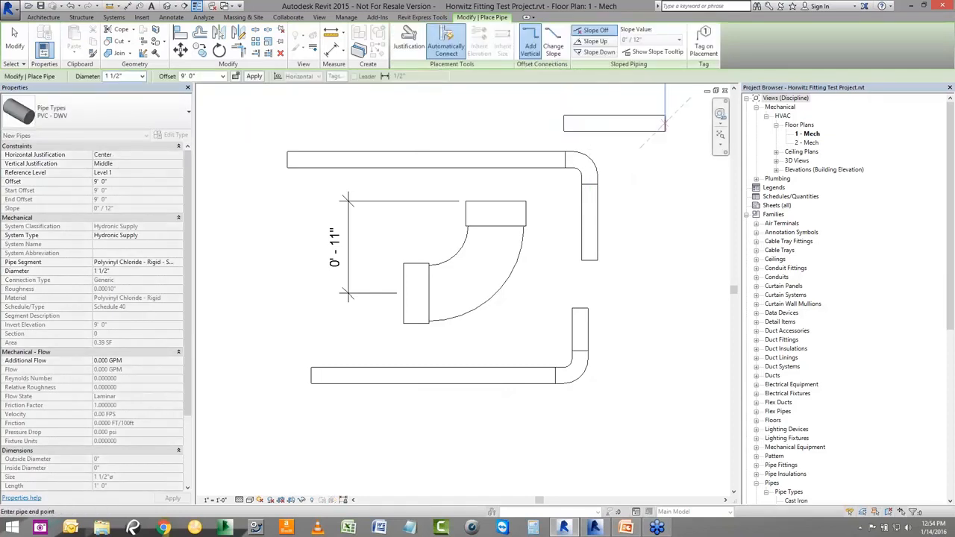
click(664, 218)
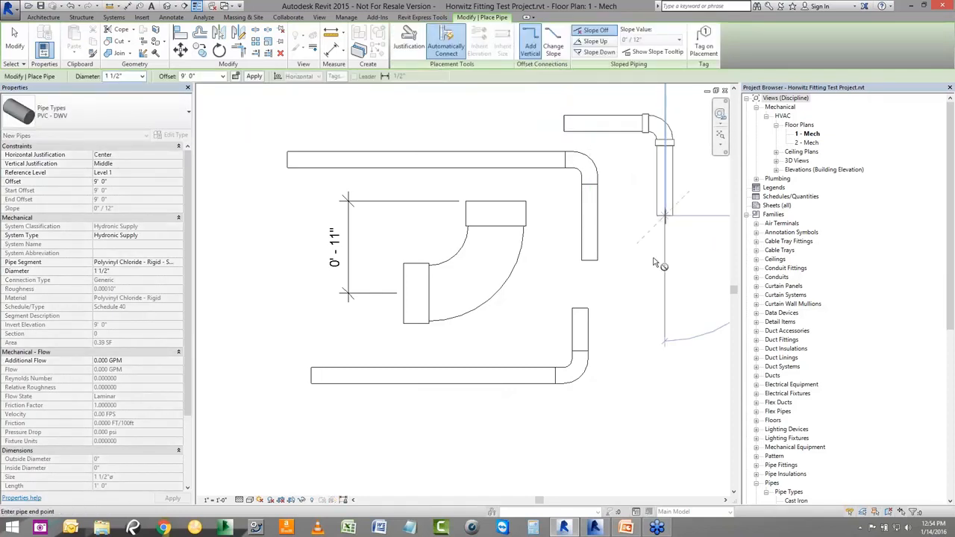
key(Escape)
key(Escape)
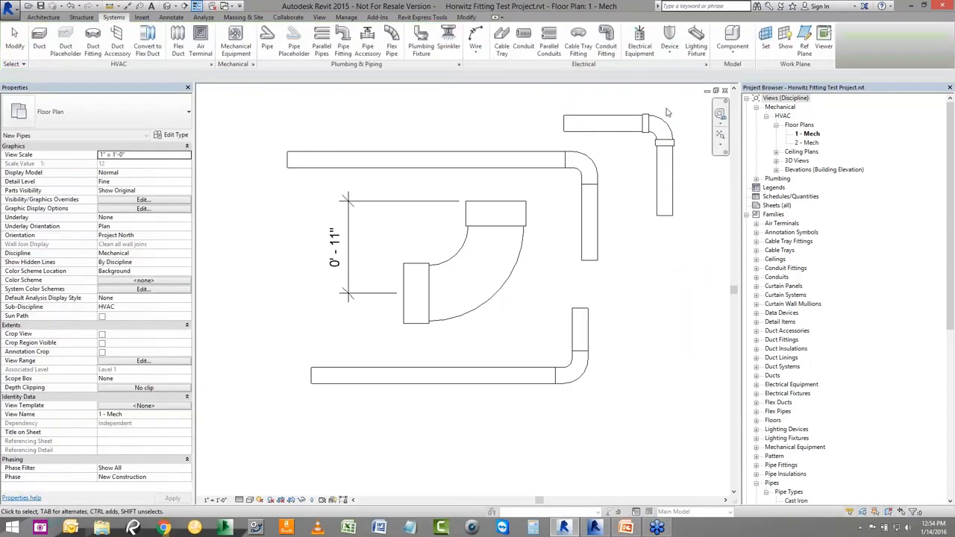
click(662, 133)
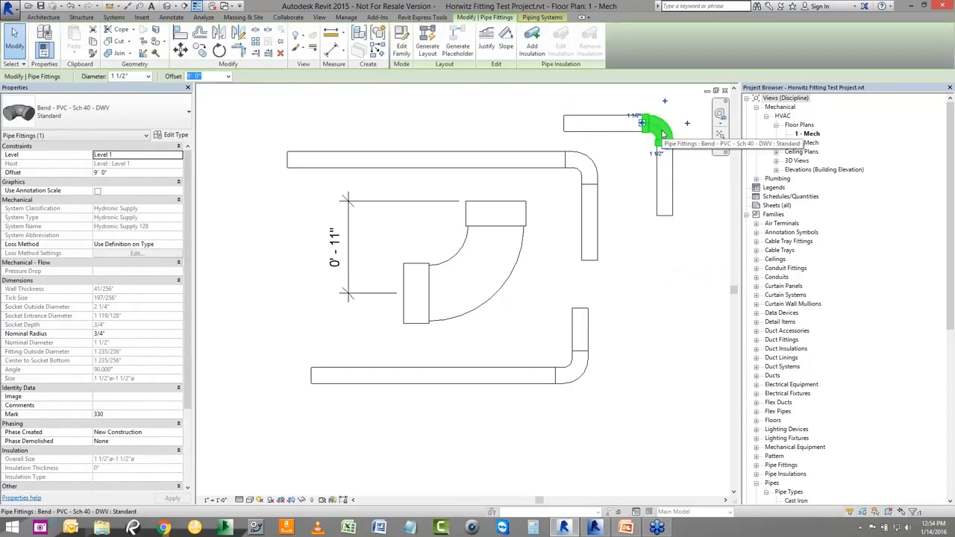
click(465, 130)
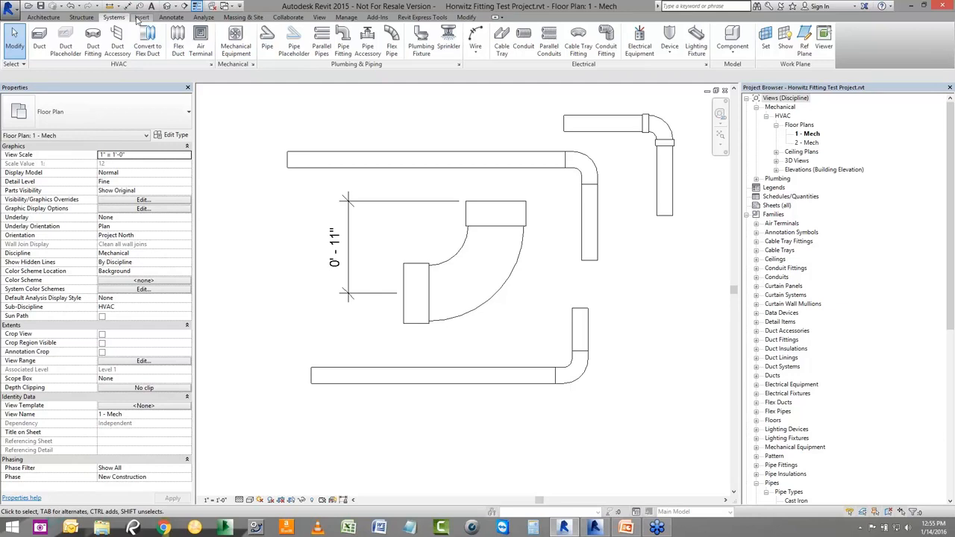
- Start placing another pipe in the floor plan
click(268, 39)
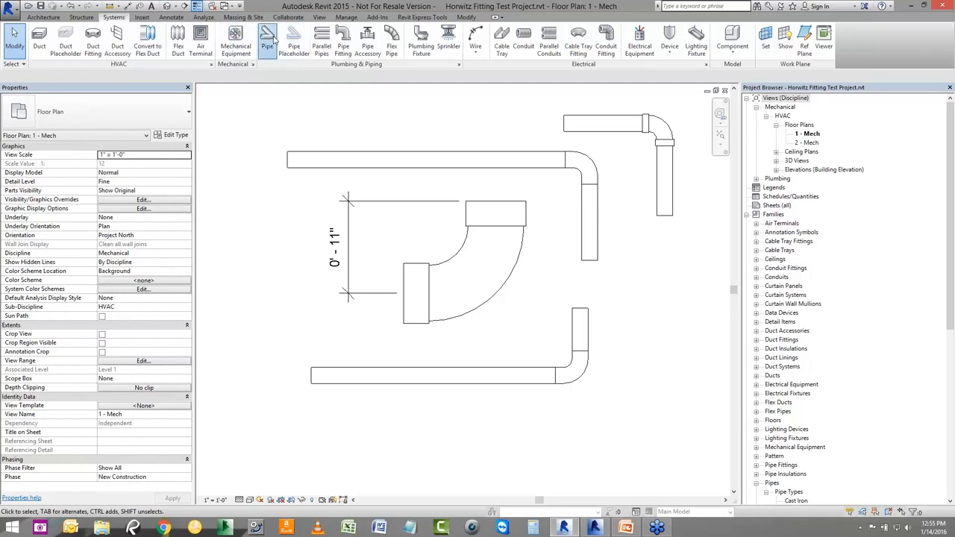